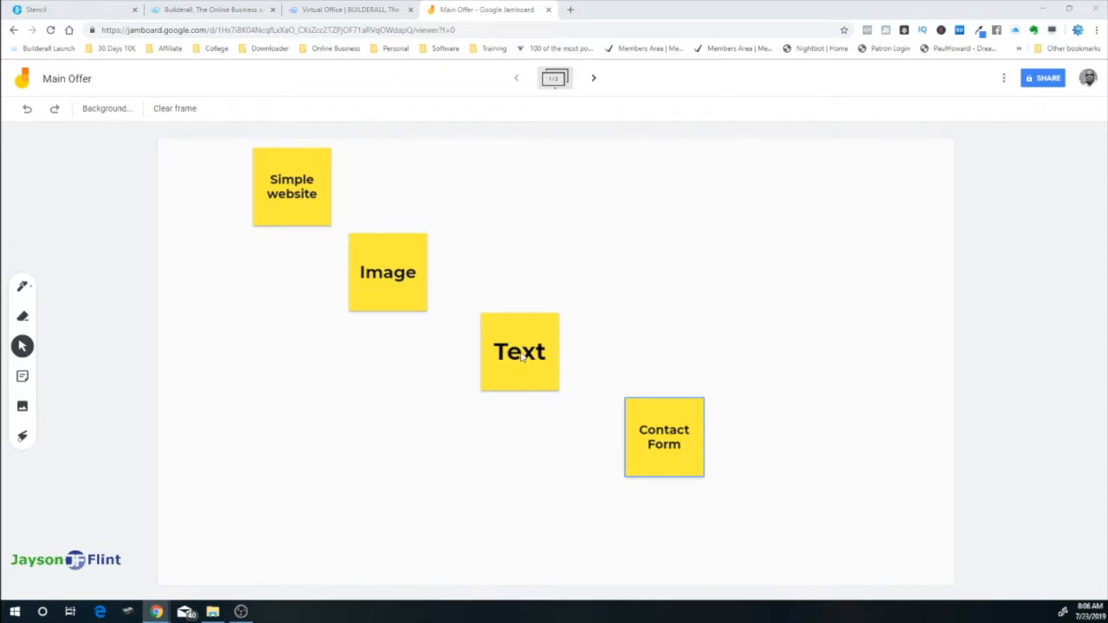
Review the Contact Form and other Jamboard planning notes, then switch to the Builderall back office
left_click(657, 424)
left_click(446, 317)
left_click(659, 427)
left_click(527, 347)
left_click(360, 10)
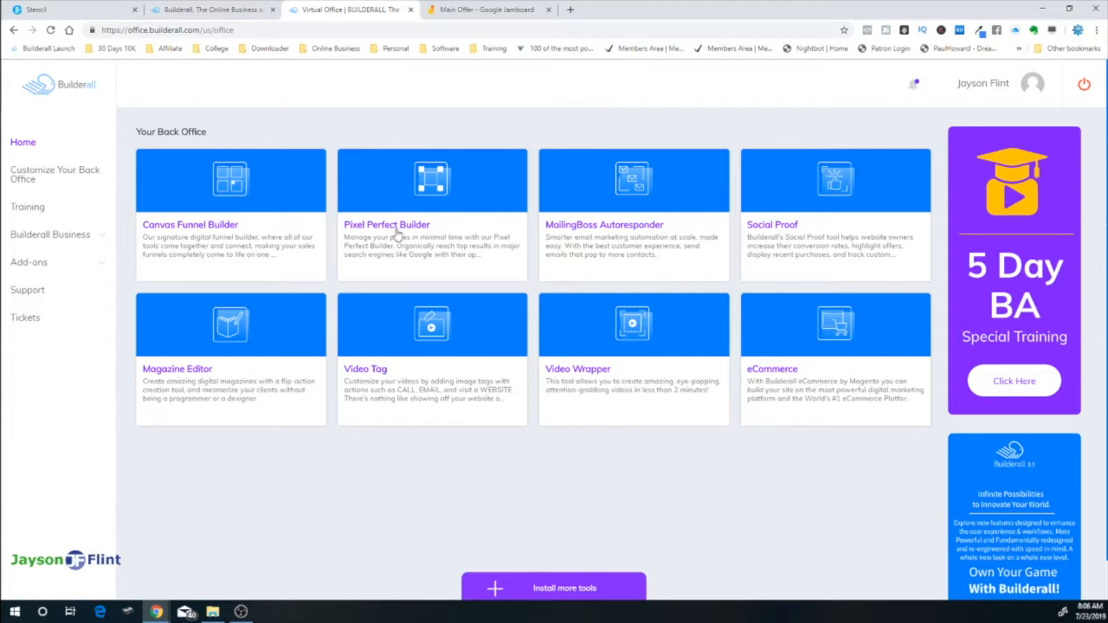
Enter the Pixel Perfect Builder and choose New website to reach the template gallery
mouse_move(474, 183)
left_click(499, 296)
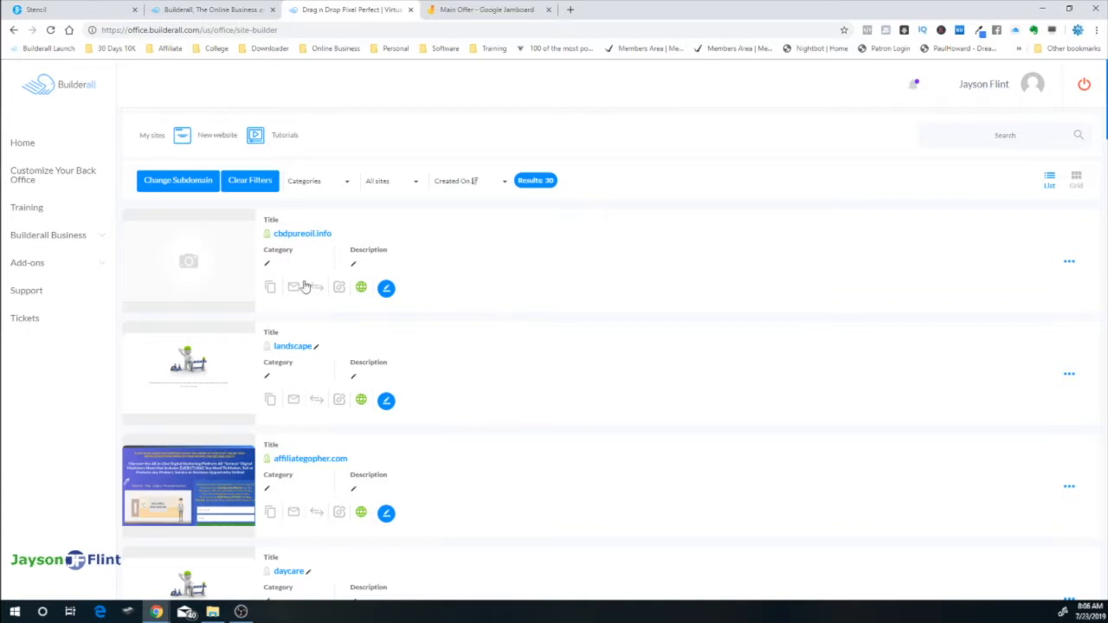
left_click(217, 136)
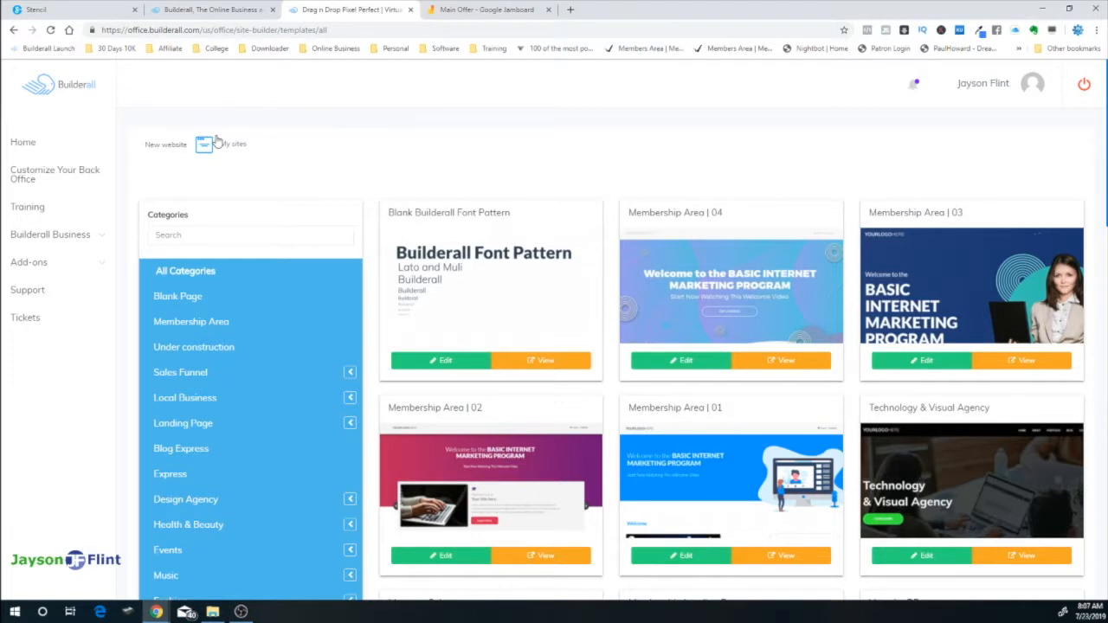
Browse Local Business > Coach, then Blank Page, and edit the Blank Layout Clean template
left_click(350, 398)
scroll(262, 506, "down", 2)
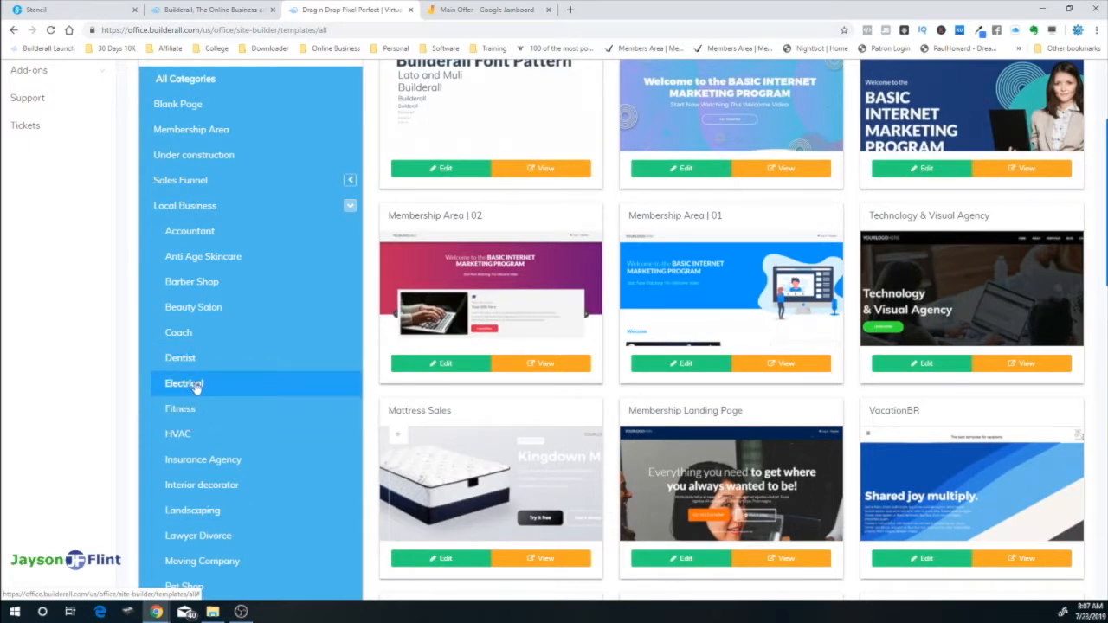
left_click(191, 335)
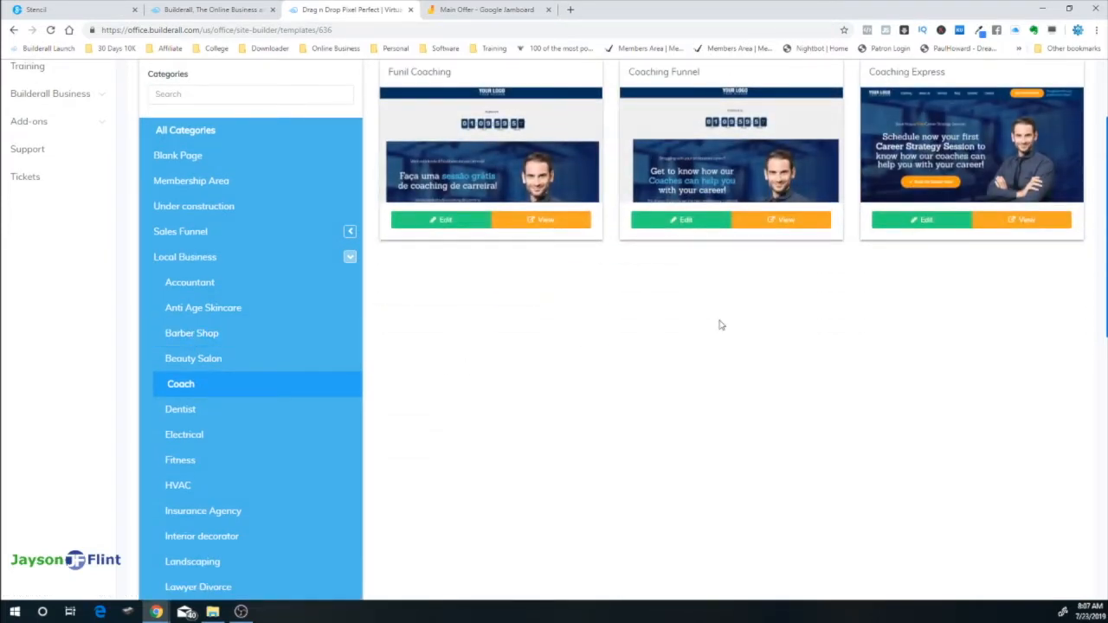
scroll(719, 321, "up", 2)
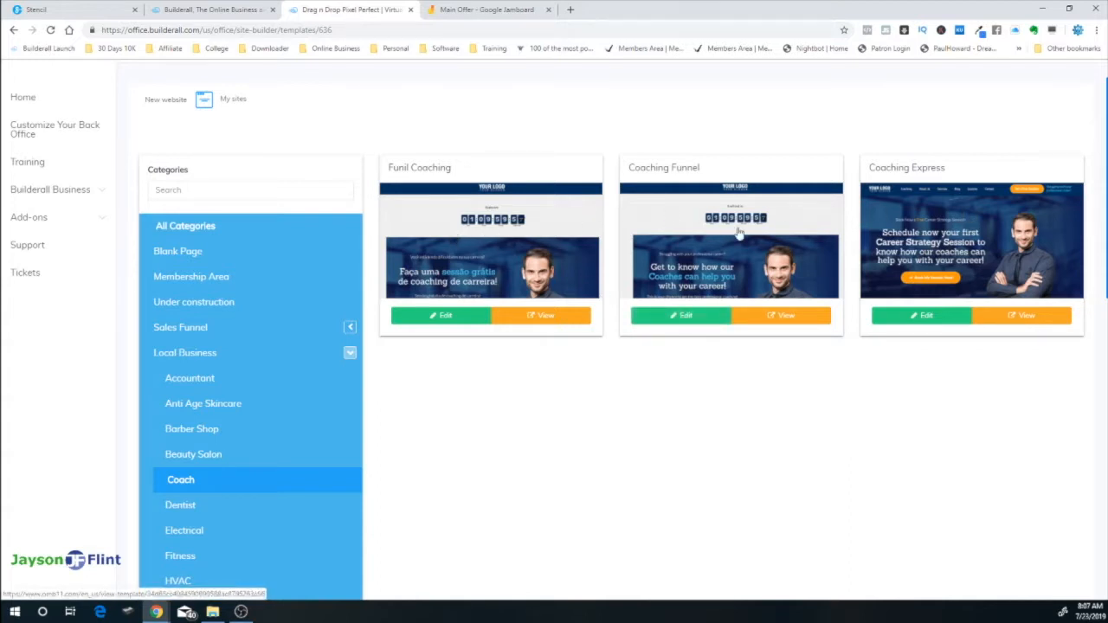
left_click(187, 253)
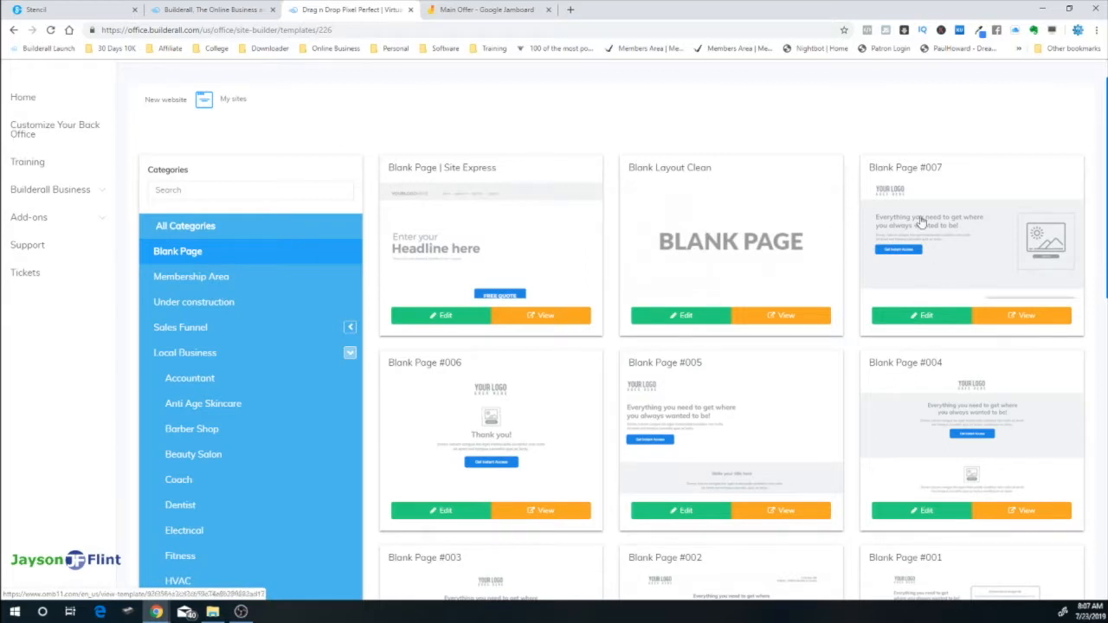
scroll(762, 539, "down", 3)
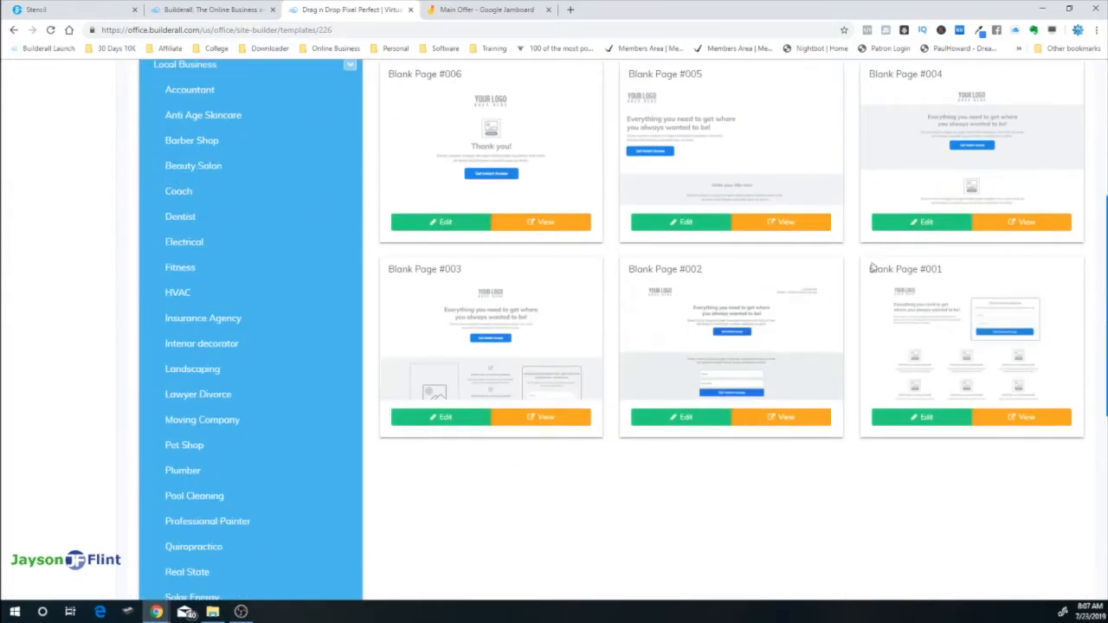
scroll(765, 327, "up", 3)
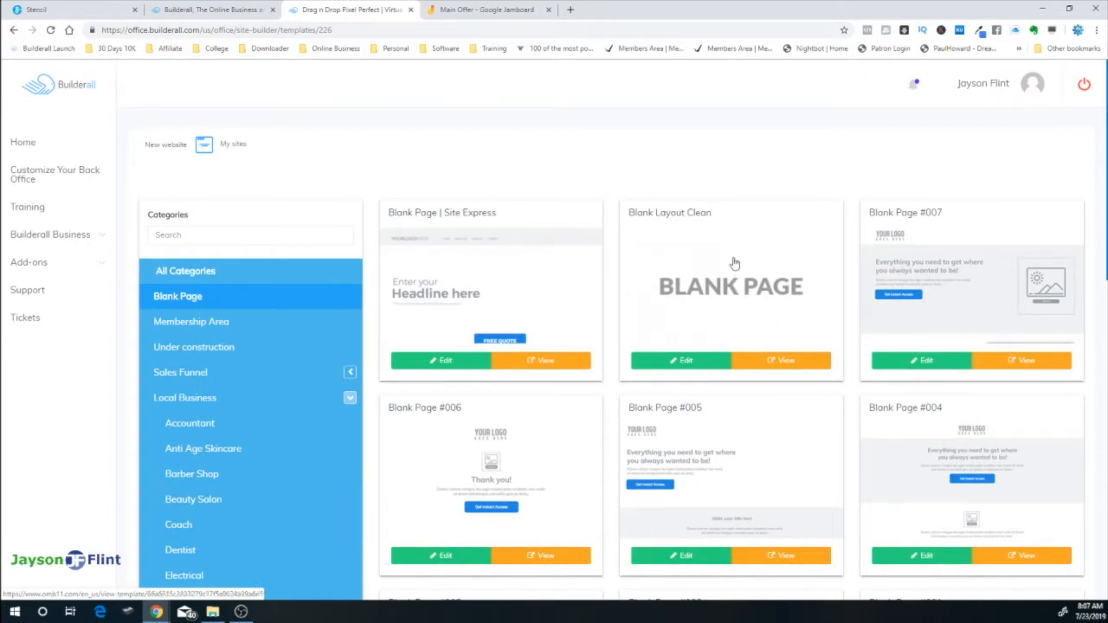
left_click(688, 362)
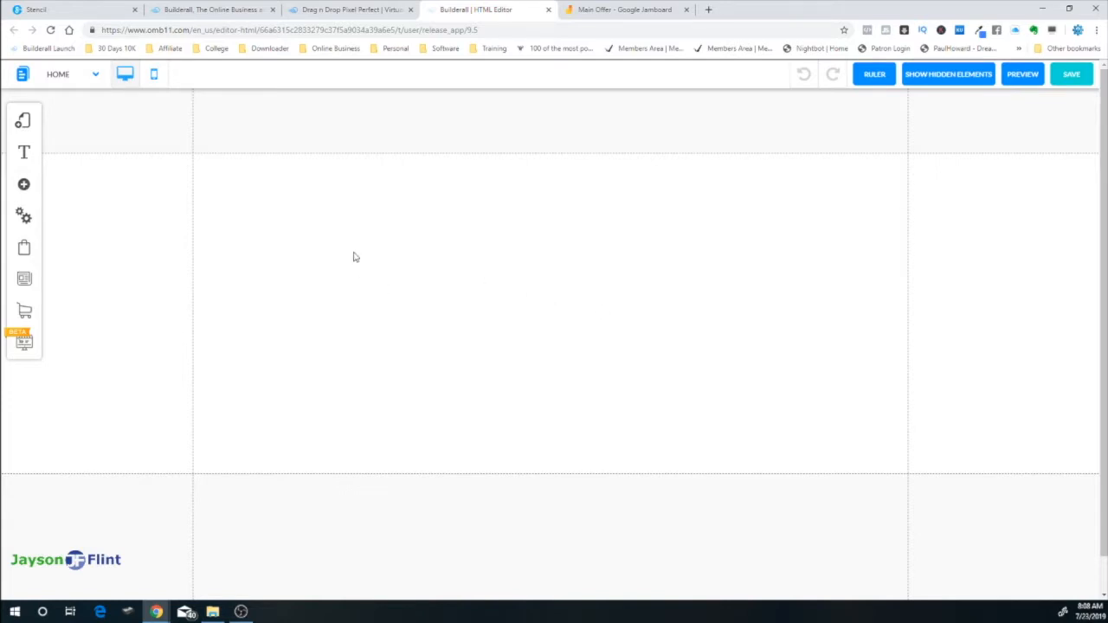
left_click(606, 11)
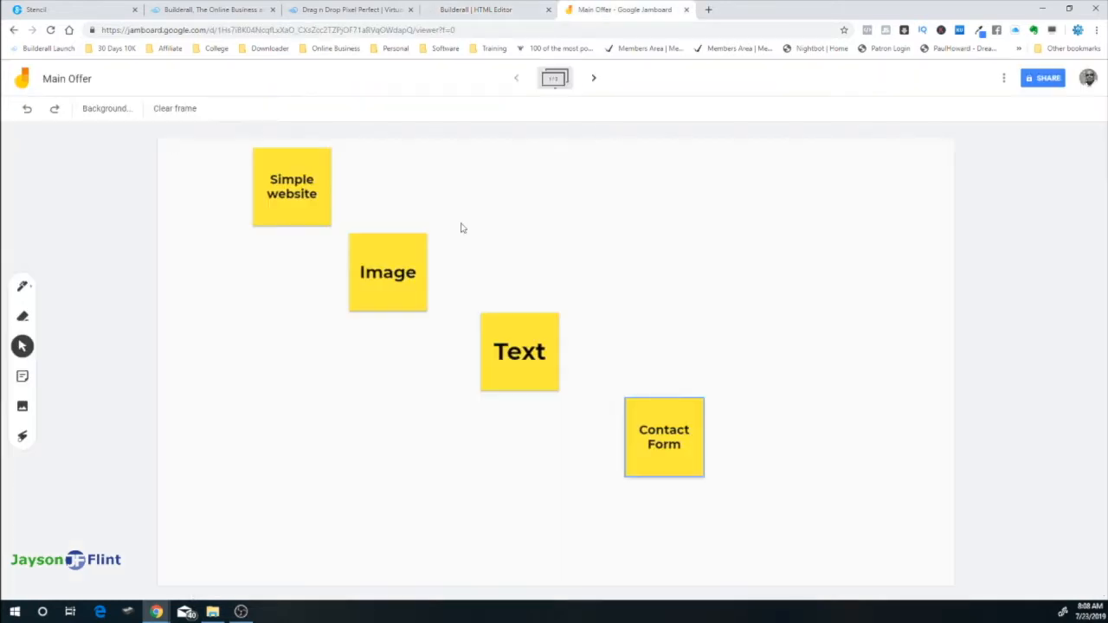
left_click(498, 10)
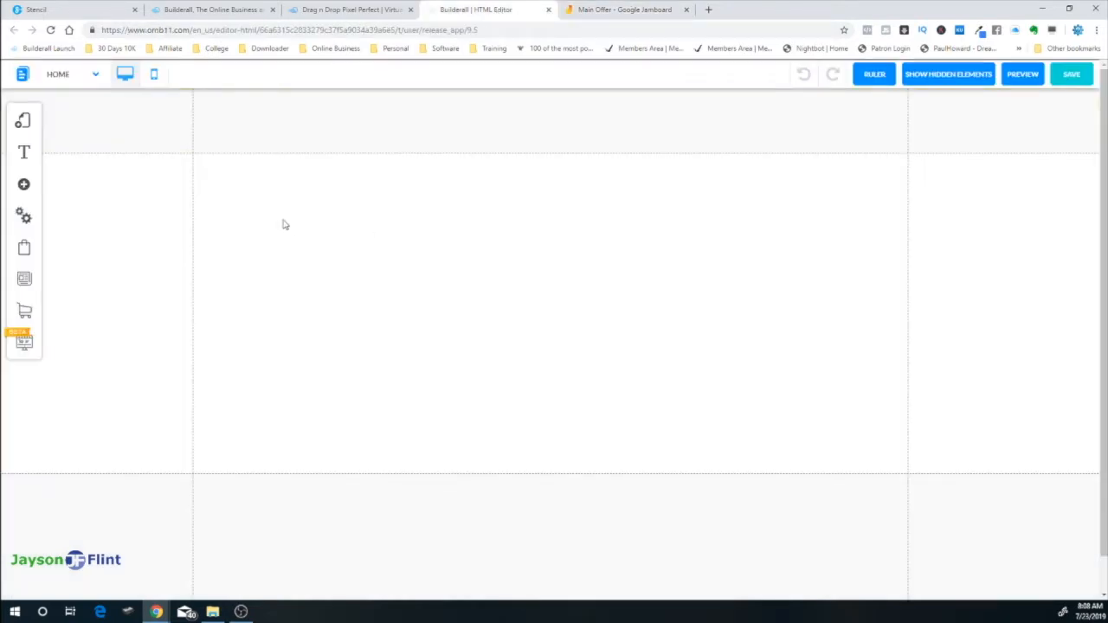
Add a plain image element to the page from the Image element options
left_click(24, 186)
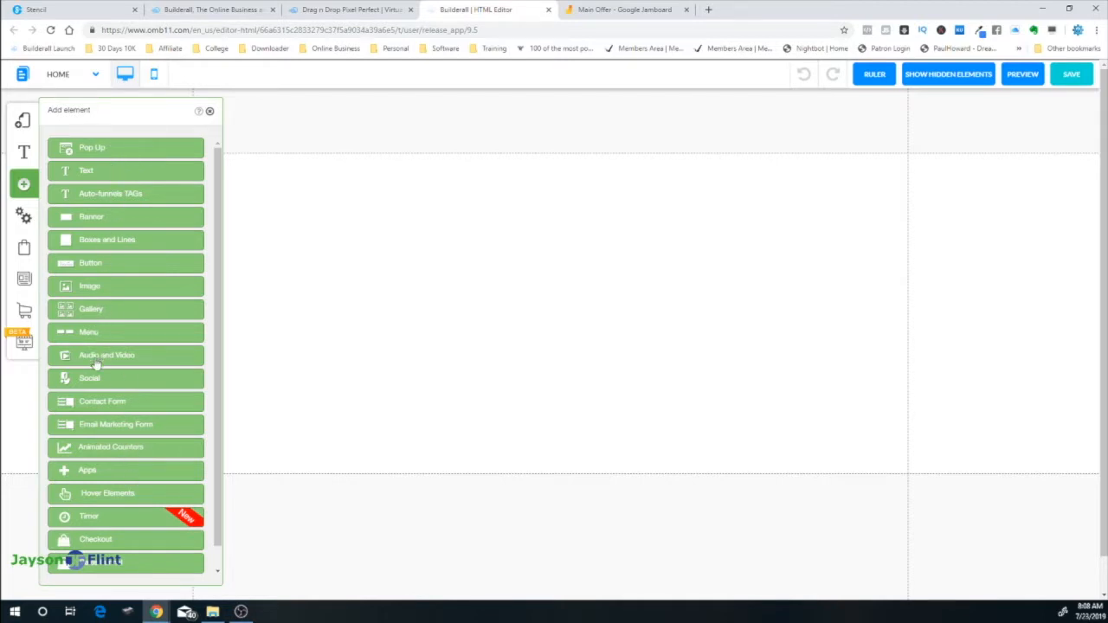
left_click(91, 289)
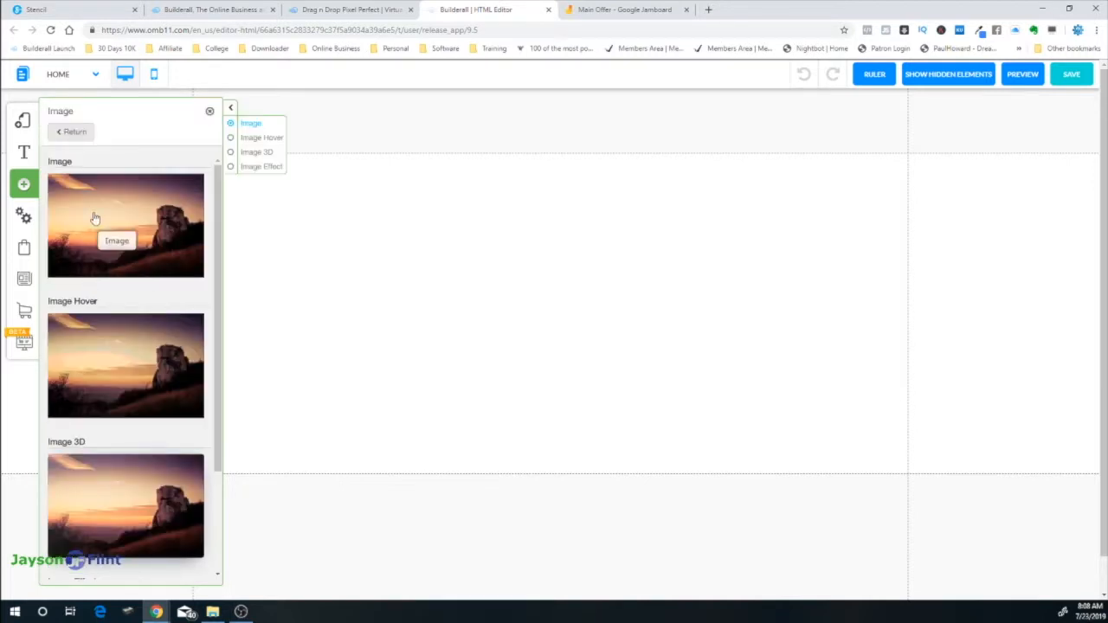
scroll(198, 346, "down", 3)
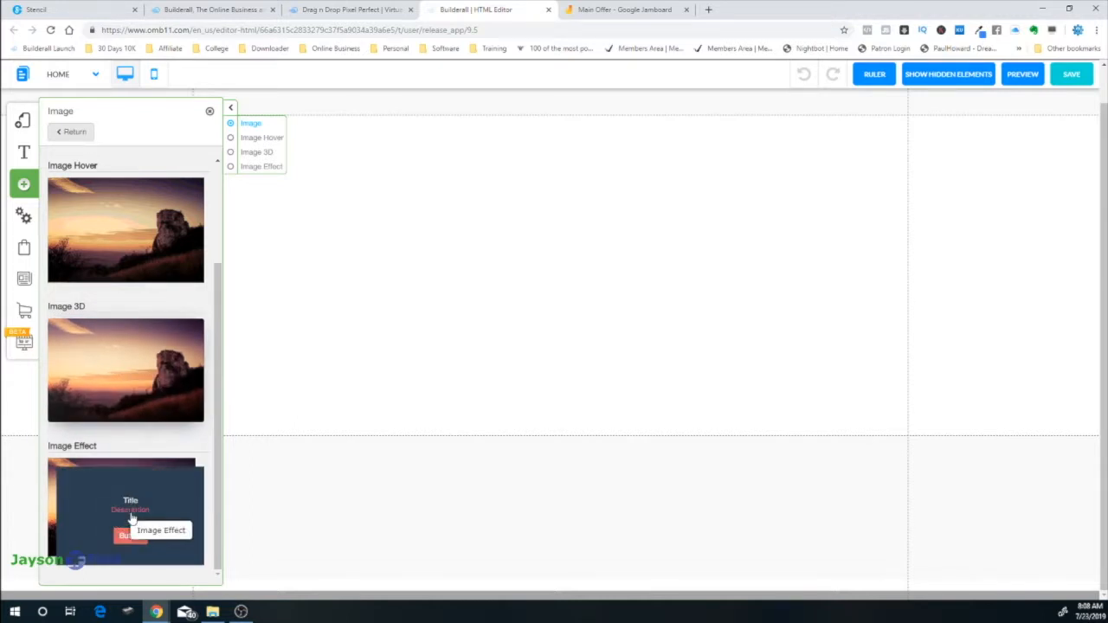
scroll(155, 297, "up", 3)
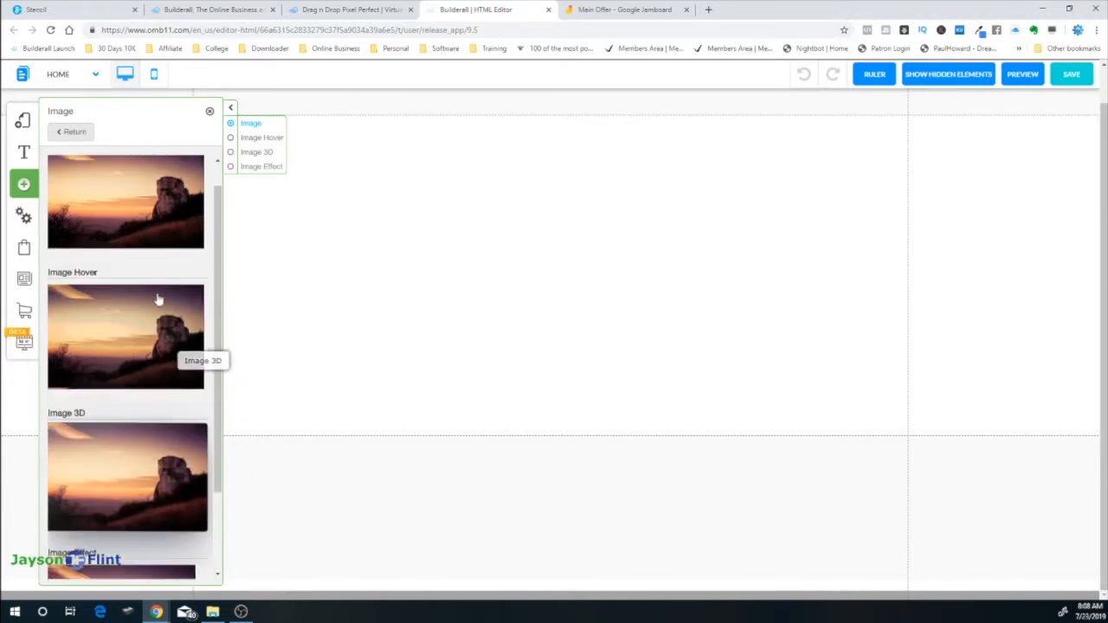
left_click(137, 225)
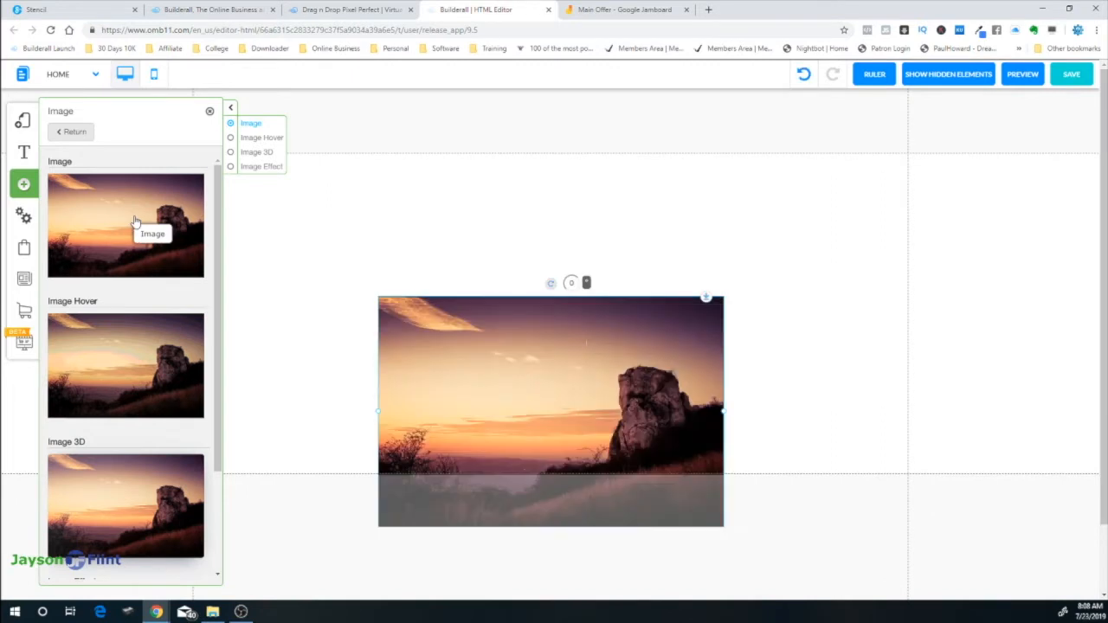
Move the photo up toward the top and shrink it to a smaller size
left_click_drag(564, 364, 546, 253)
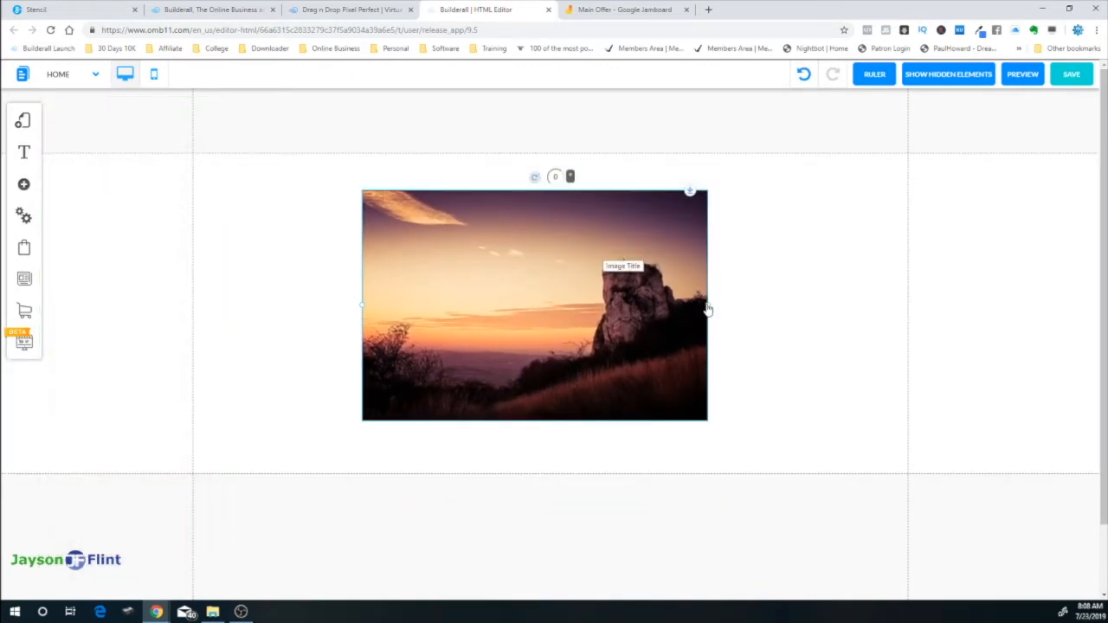
left_click_drag(707, 308, 587, 307)
left_click_drag(507, 265, 562, 267)
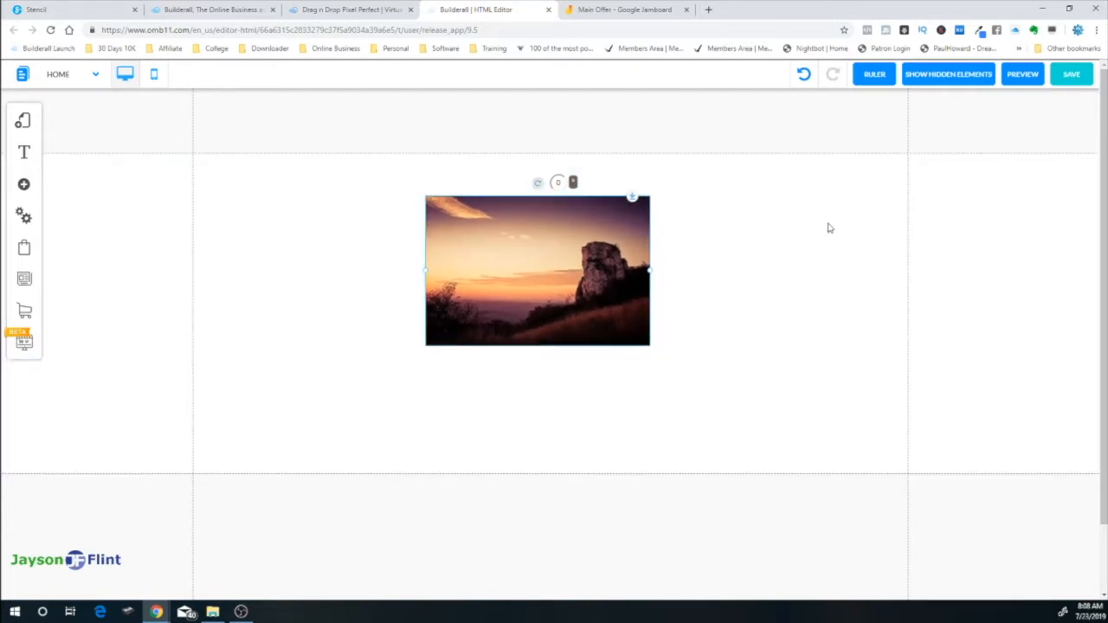
Centre the image horizontally and turn on the rulers, discarding a trial vertical guide
left_click(518, 257)
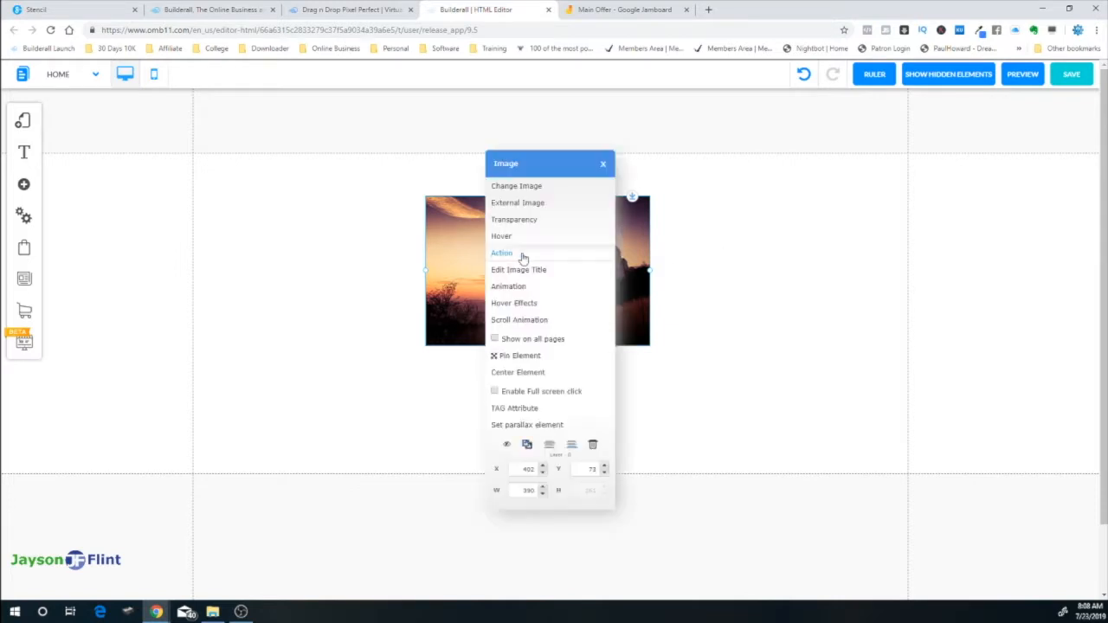
left_click(518, 372)
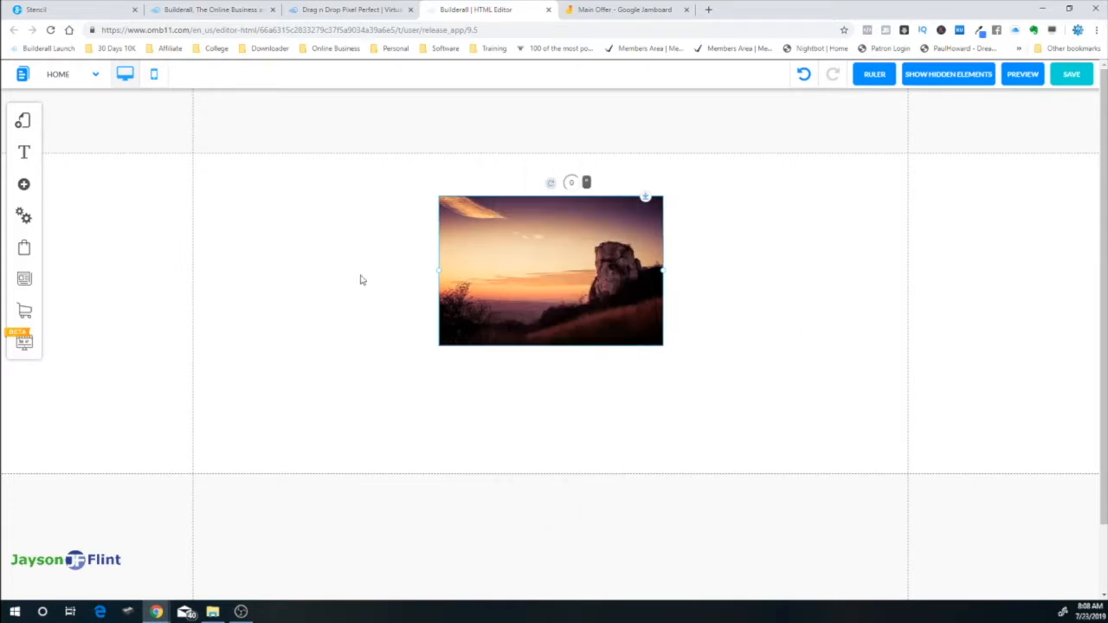
left_click(876, 76)
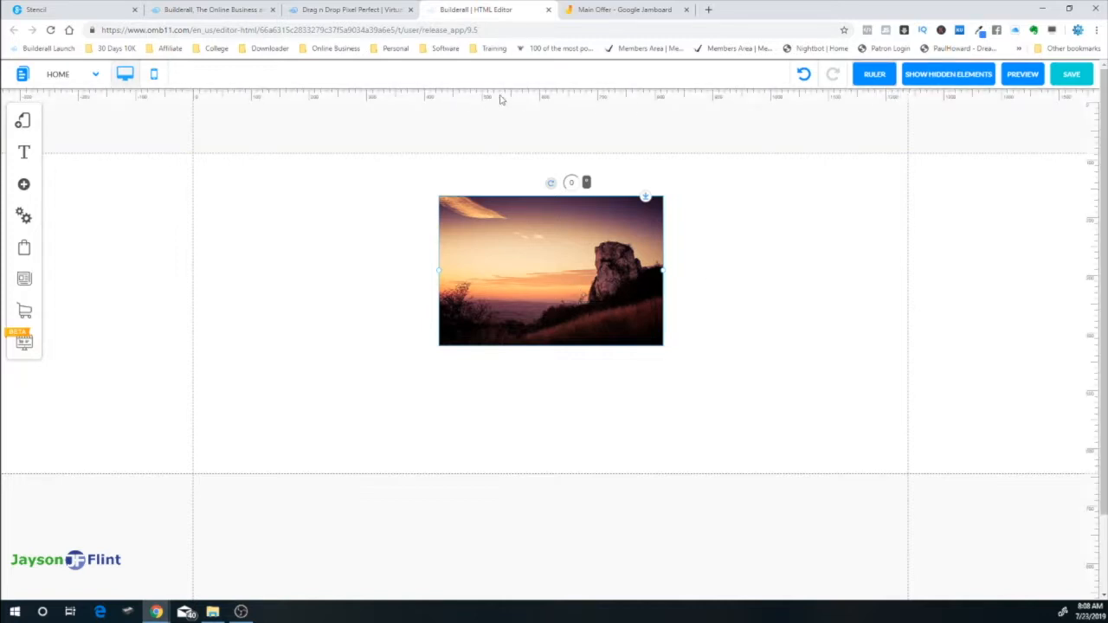
left_click(541, 97)
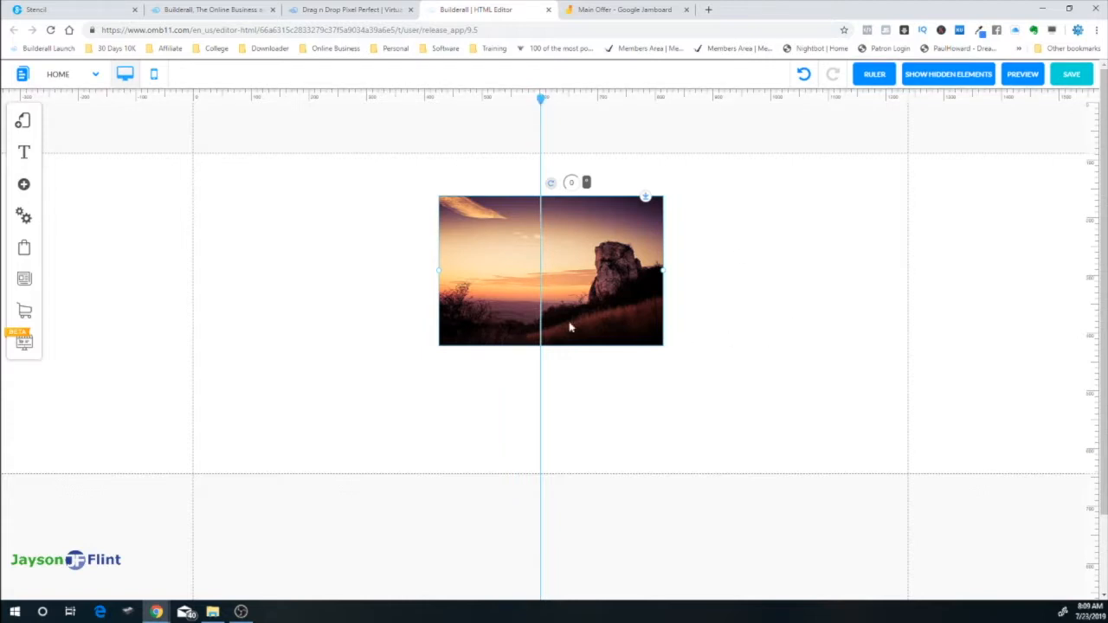
left_click(540, 100)
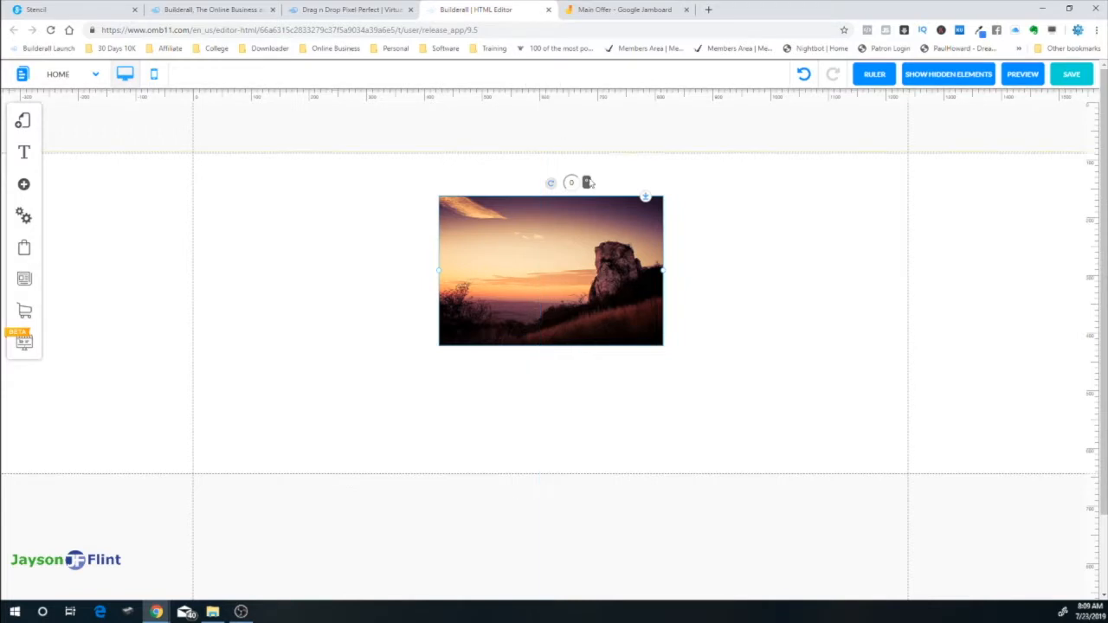
Add a horizontal guide, snap the photo's top edge to it, and re-centre the photo
left_click(1095, 190)
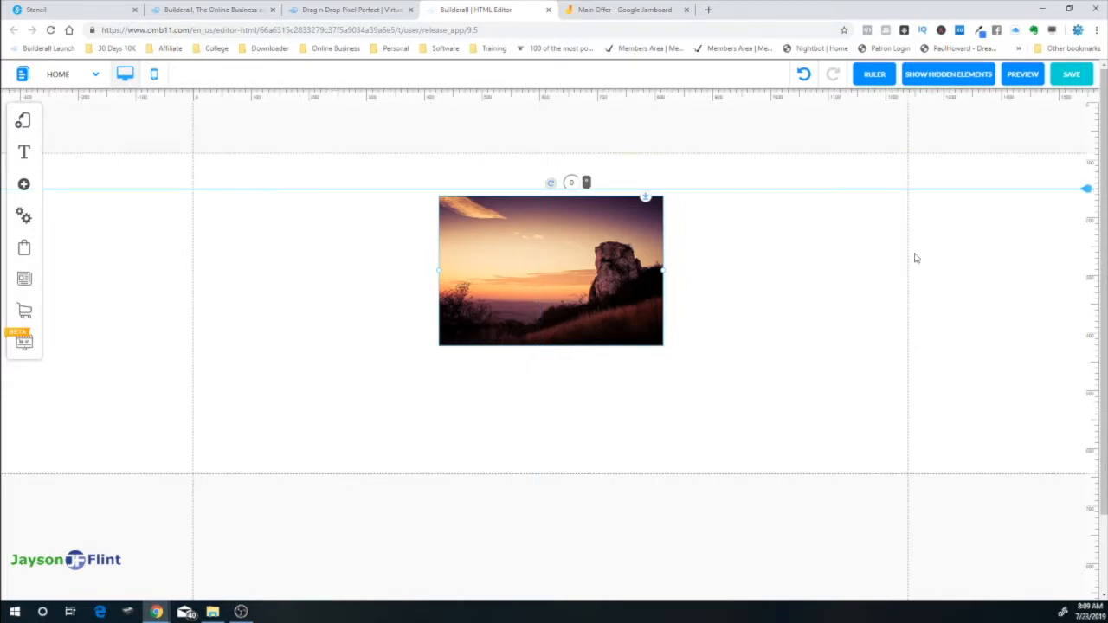
left_click_drag(553, 275, 552, 262)
left_click(554, 265)
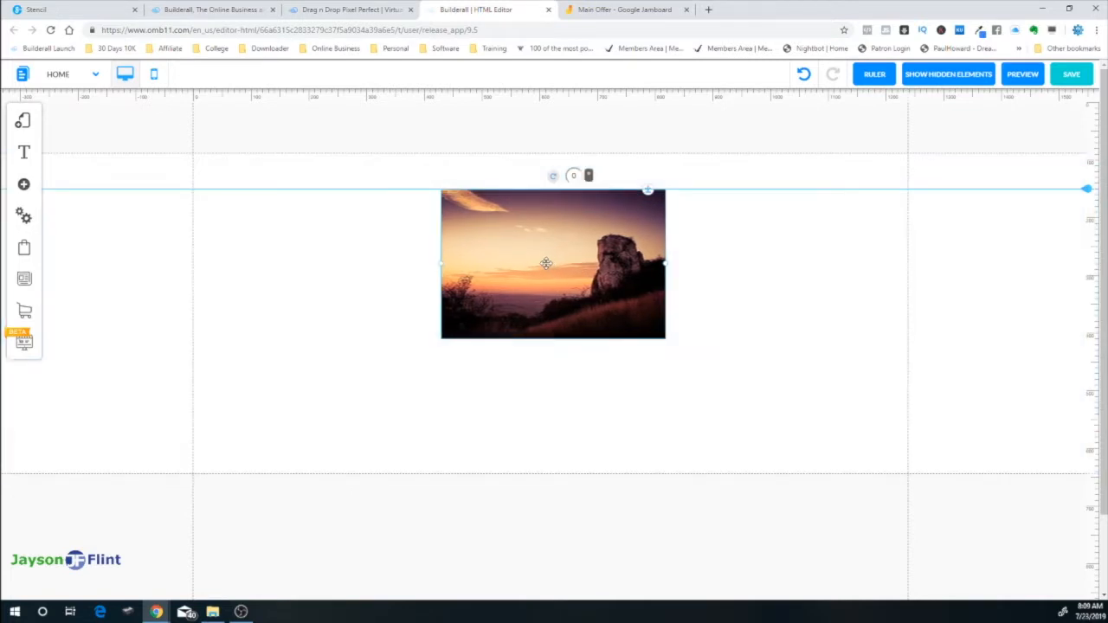
left_click(539, 374)
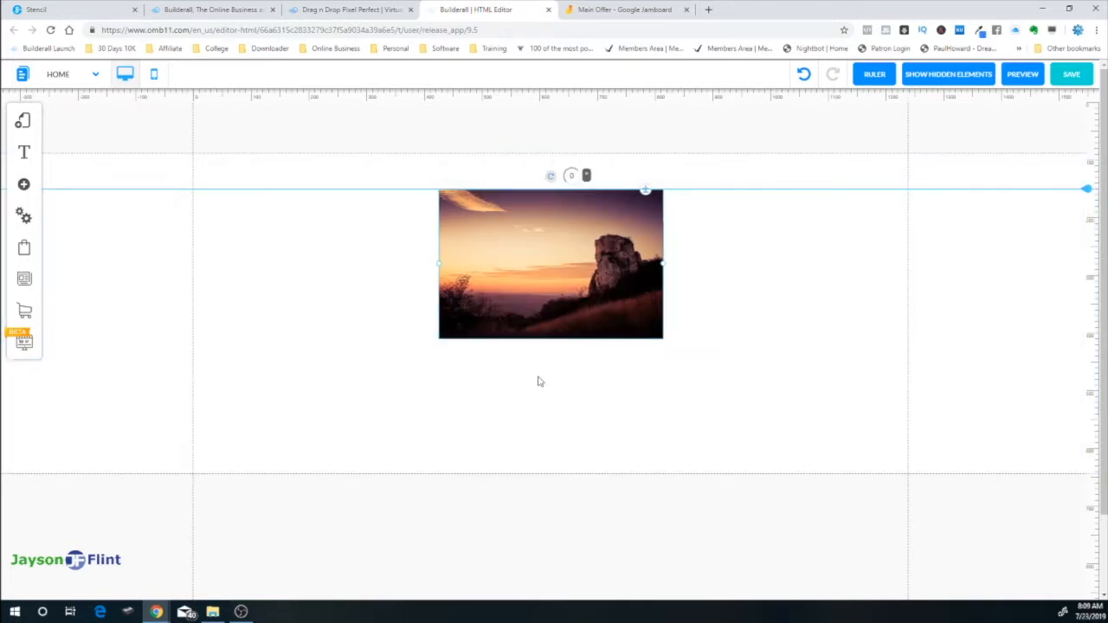
left_click(539, 257)
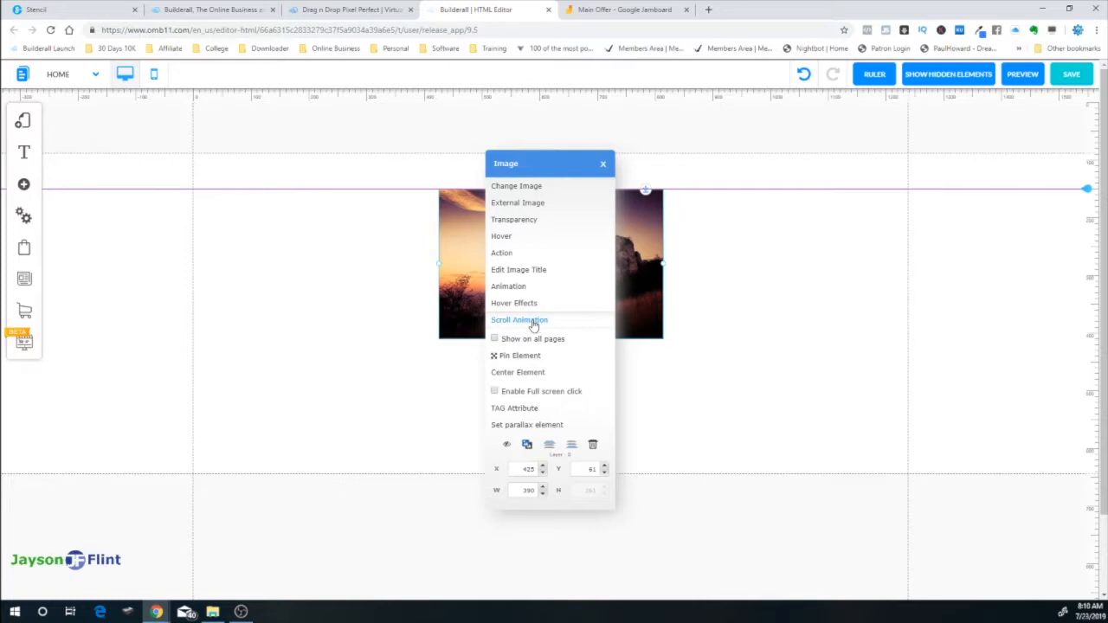
Replace the sunset with the photo of the man by the brick wall
left_click(517, 188)
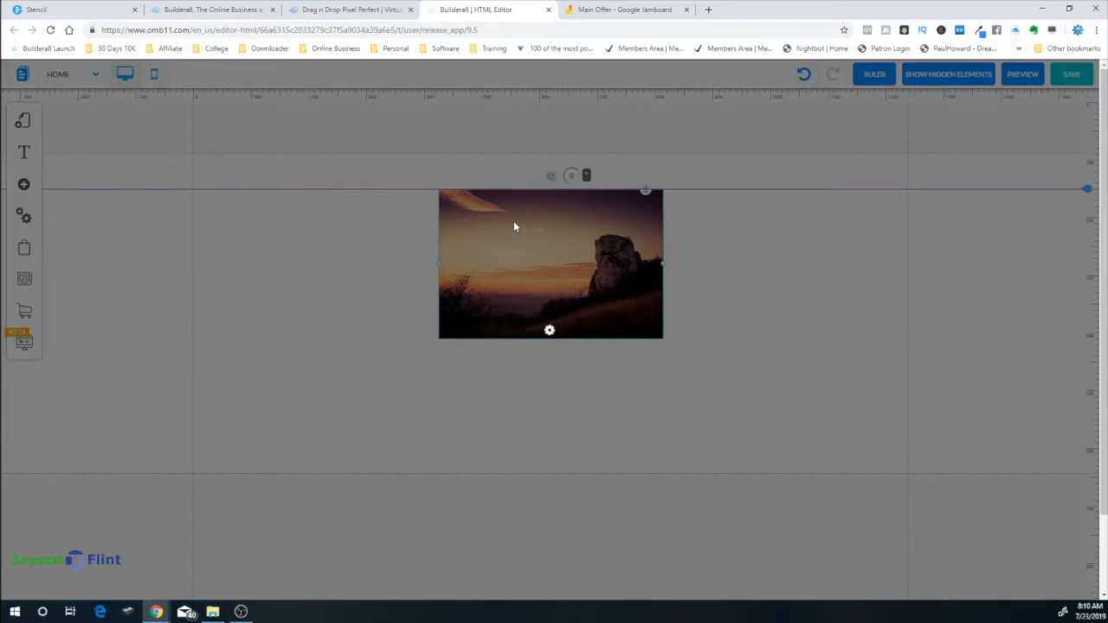
scroll(567, 415, "down", 3)
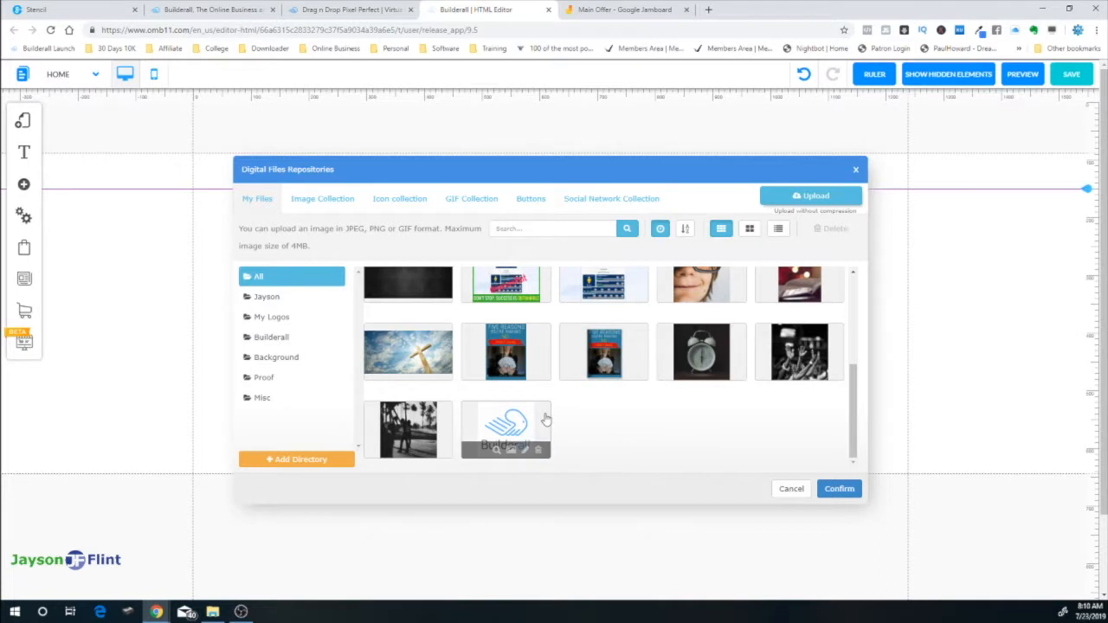
scroll(545, 419, "up", 2)
mouse_move(507, 324)
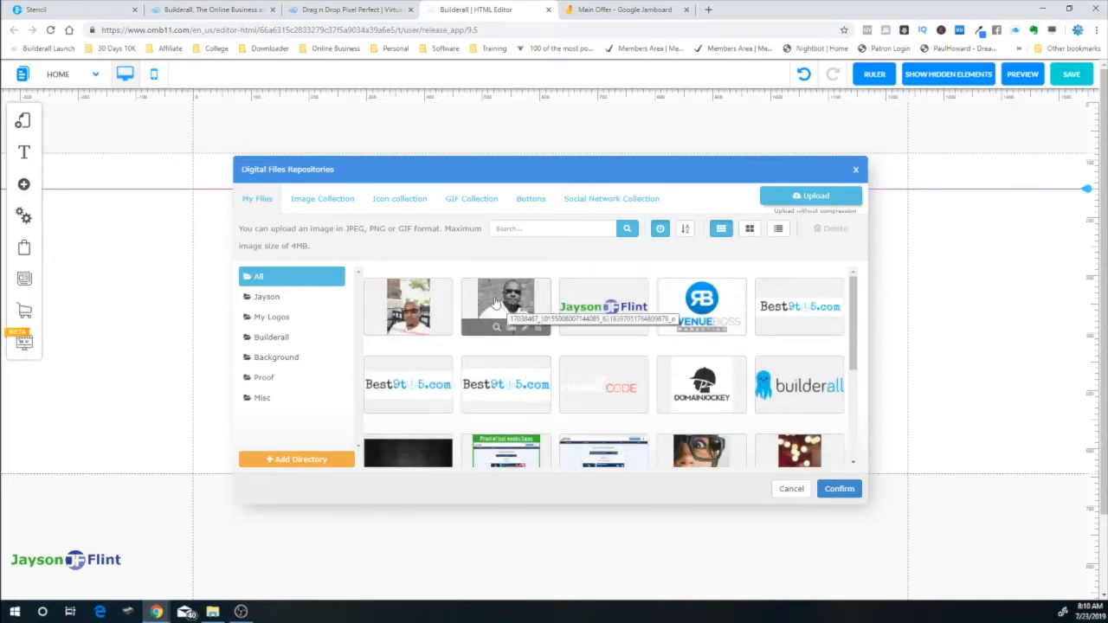
left_click(513, 299)
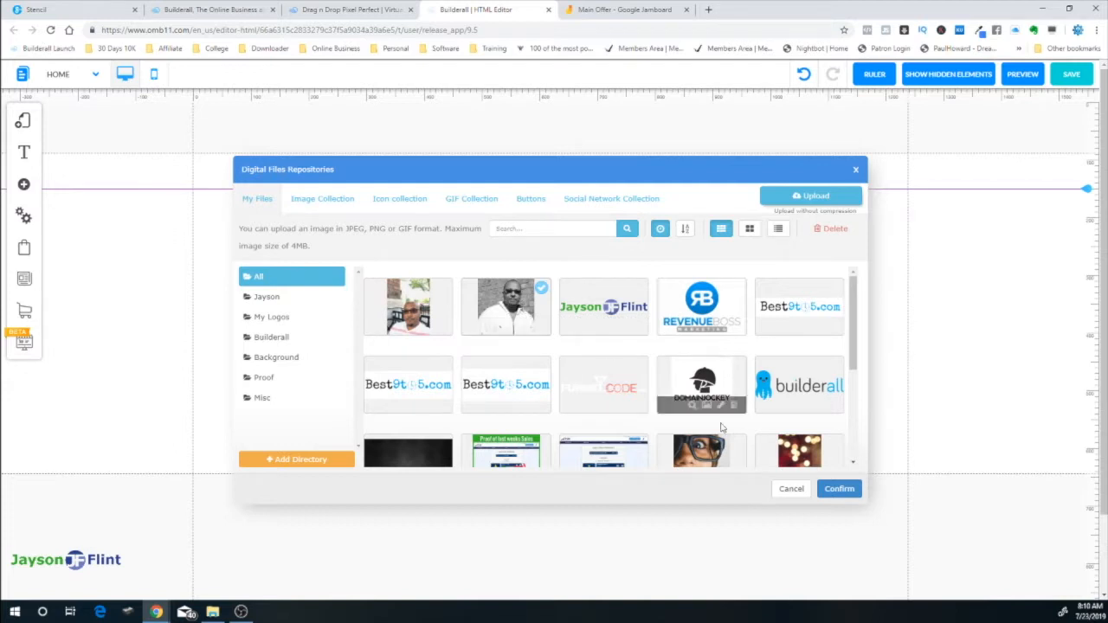
left_click(839, 489)
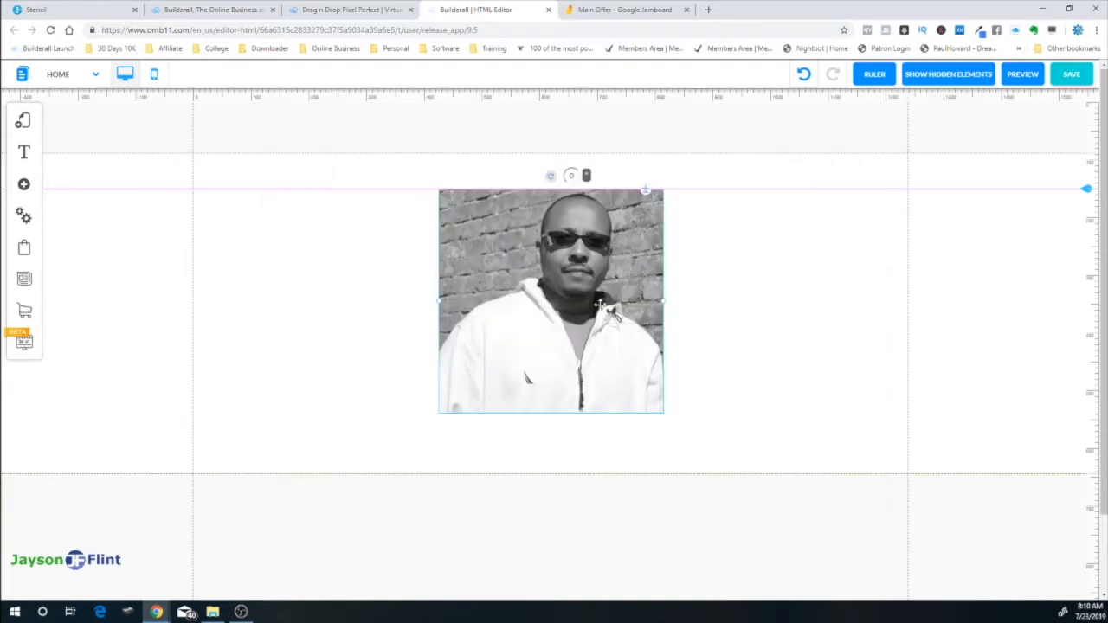
Centre the new photo on the page and extend the section's bottom edge further down
left_click(557, 273)
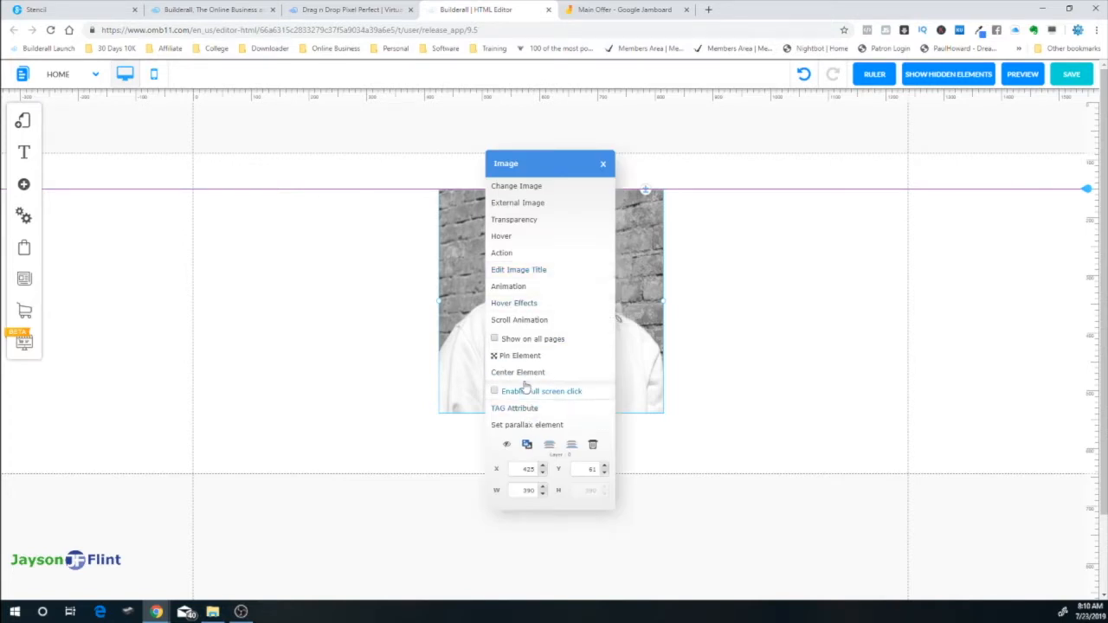
left_click(524, 374)
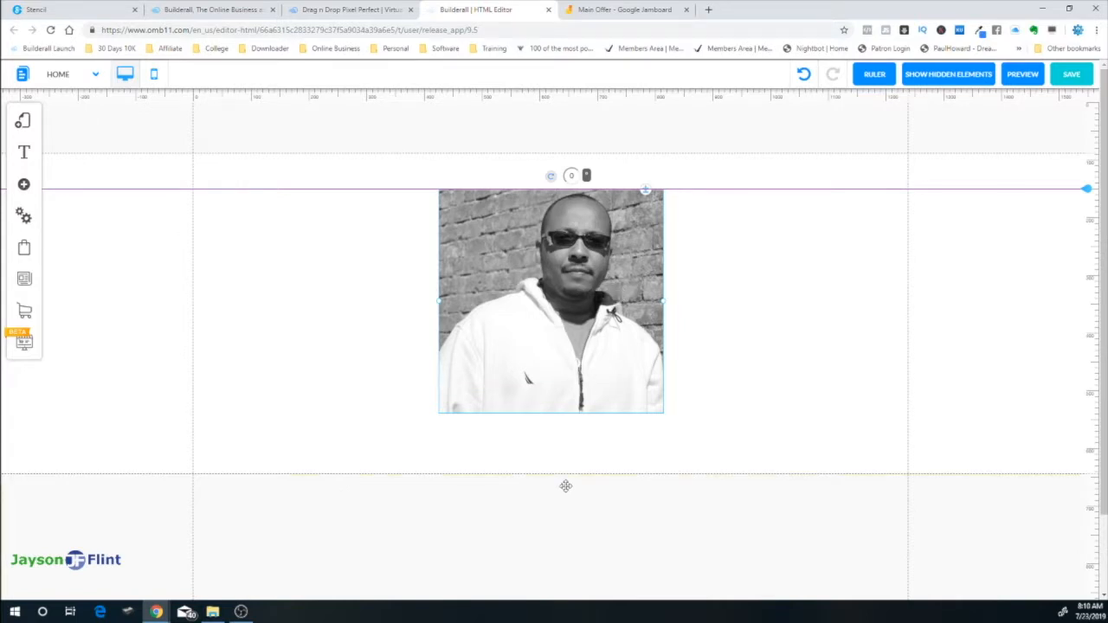
left_click_drag(565, 483, 572, 619)
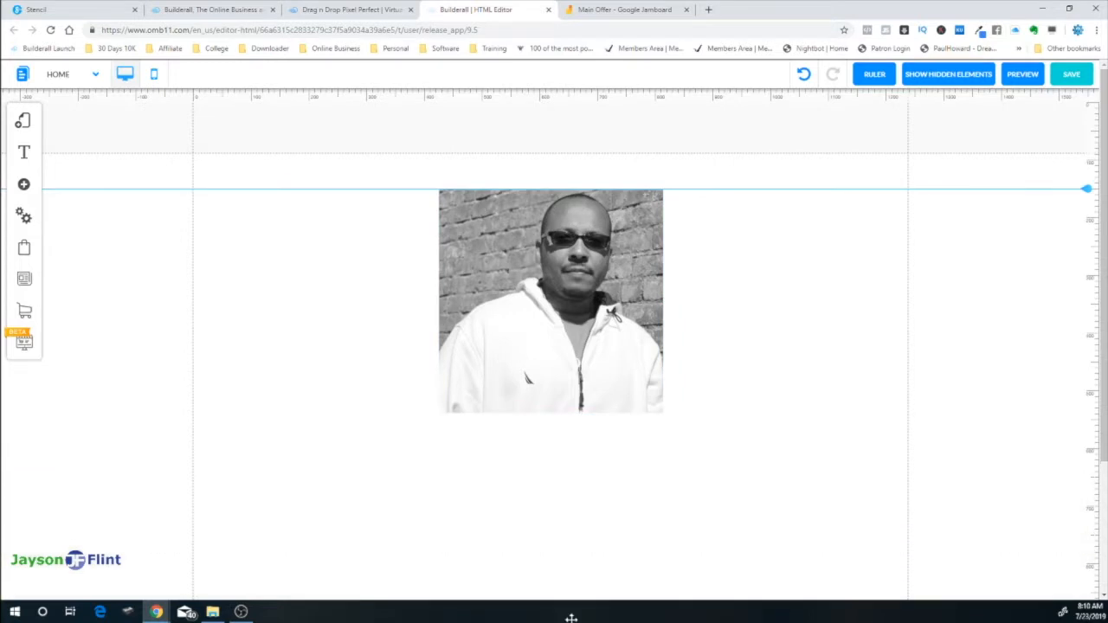
left_click(551, 248)
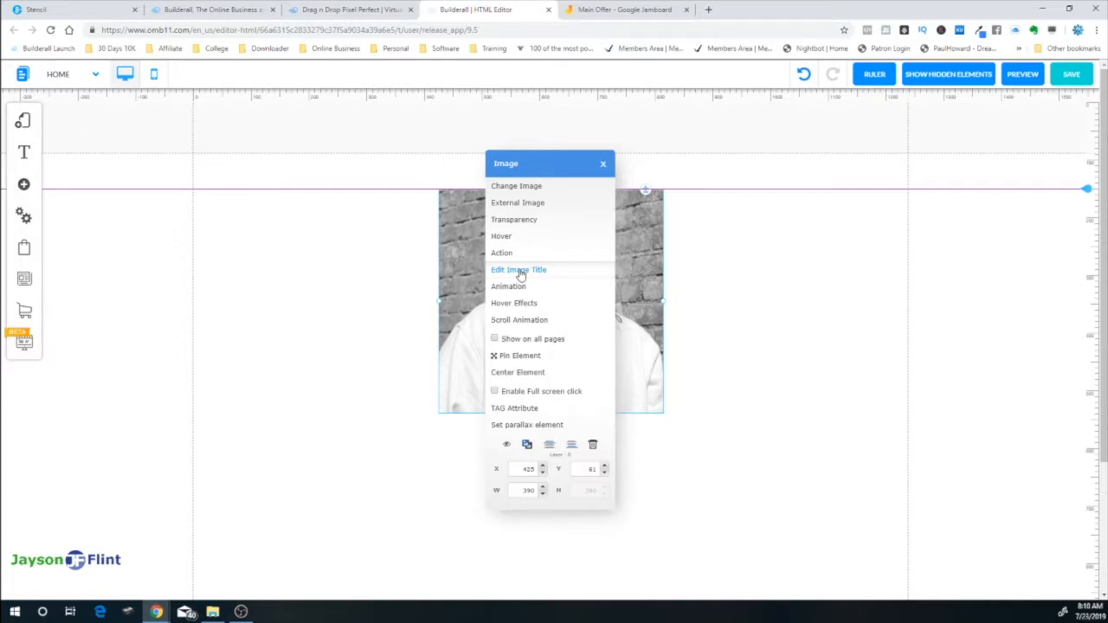
Set the photo's image title to 'Personal Photo of' followed by the owner's name
left_click(520, 271)
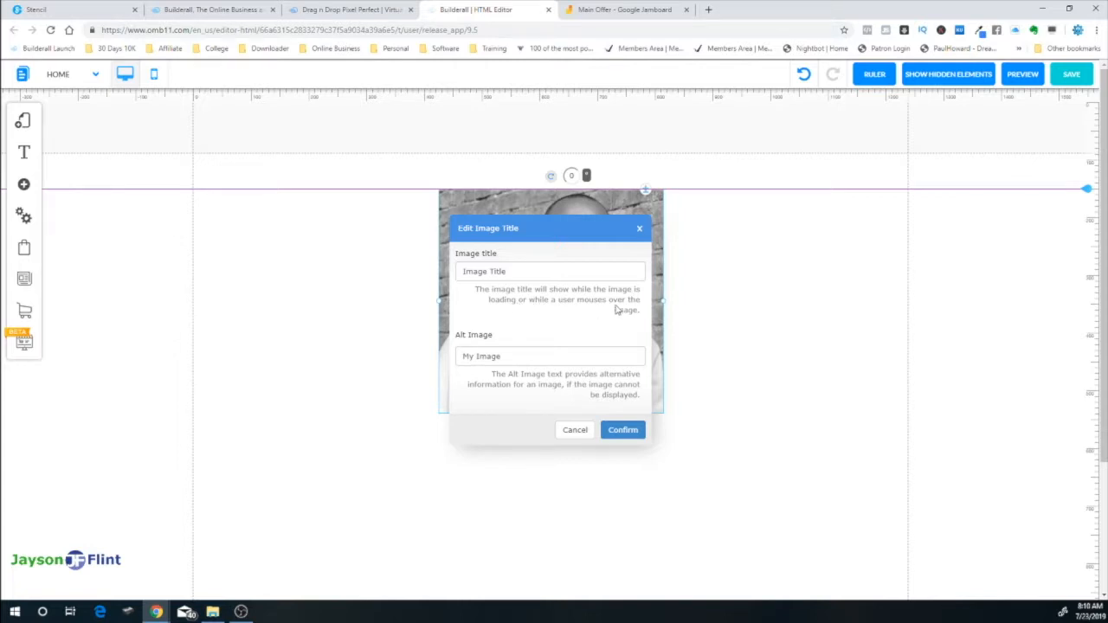
left_click_drag(516, 272, 442, 274)
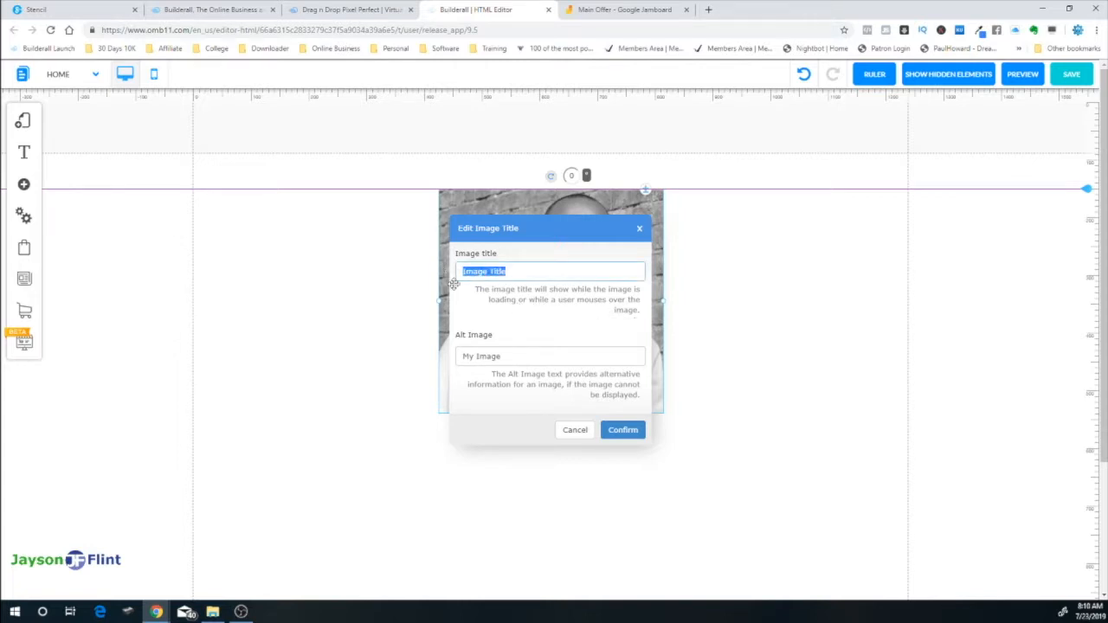
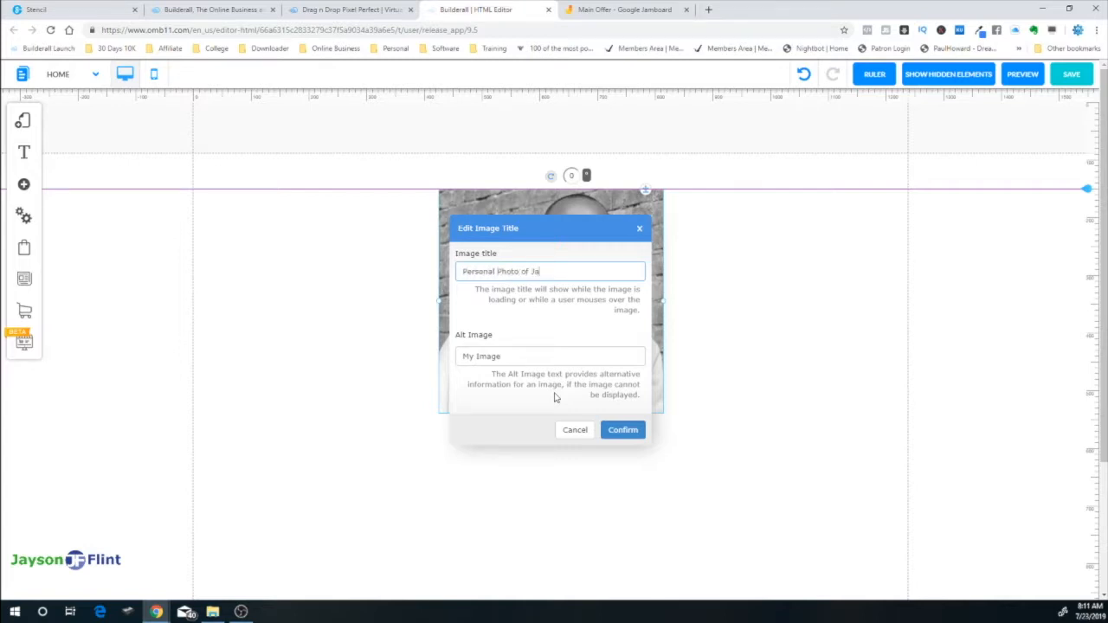
Set alt text 'Personal picture leaning on a brick wall with sunglasses on', confirm, and glance at Jamboard
left_click_drag(513, 356, 443, 356)
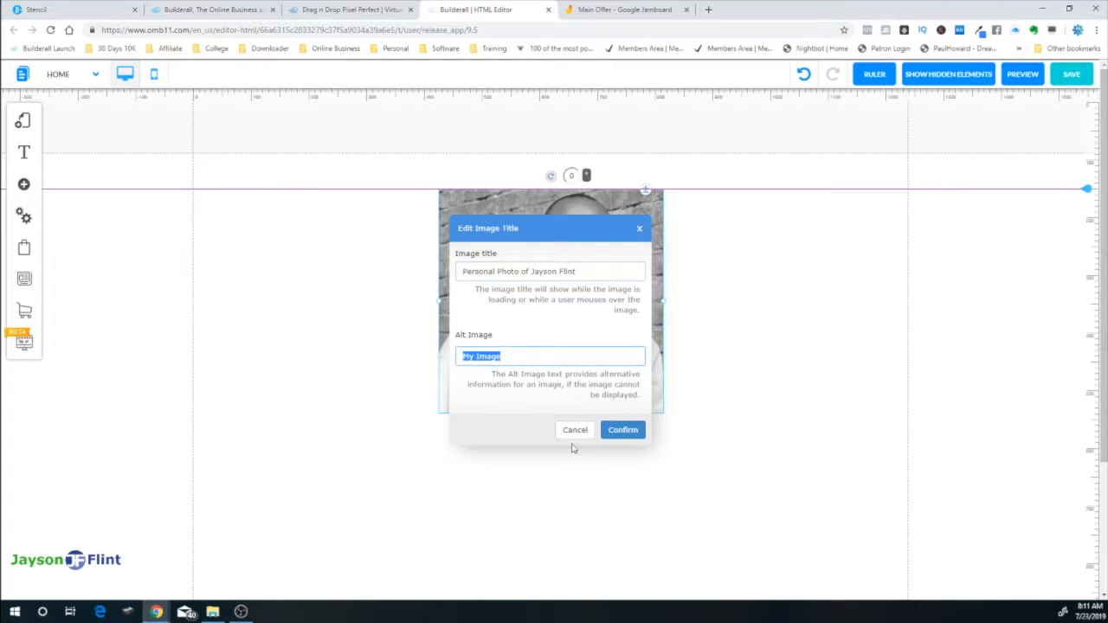
type("Perso")
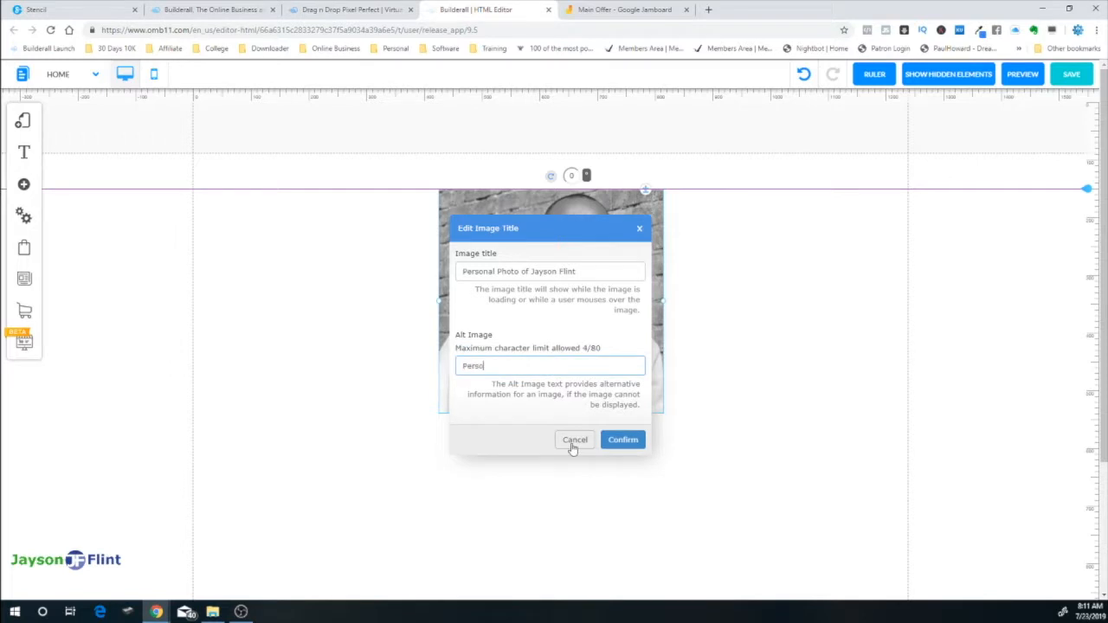
type("nal picture leaning on a brick wall with ")
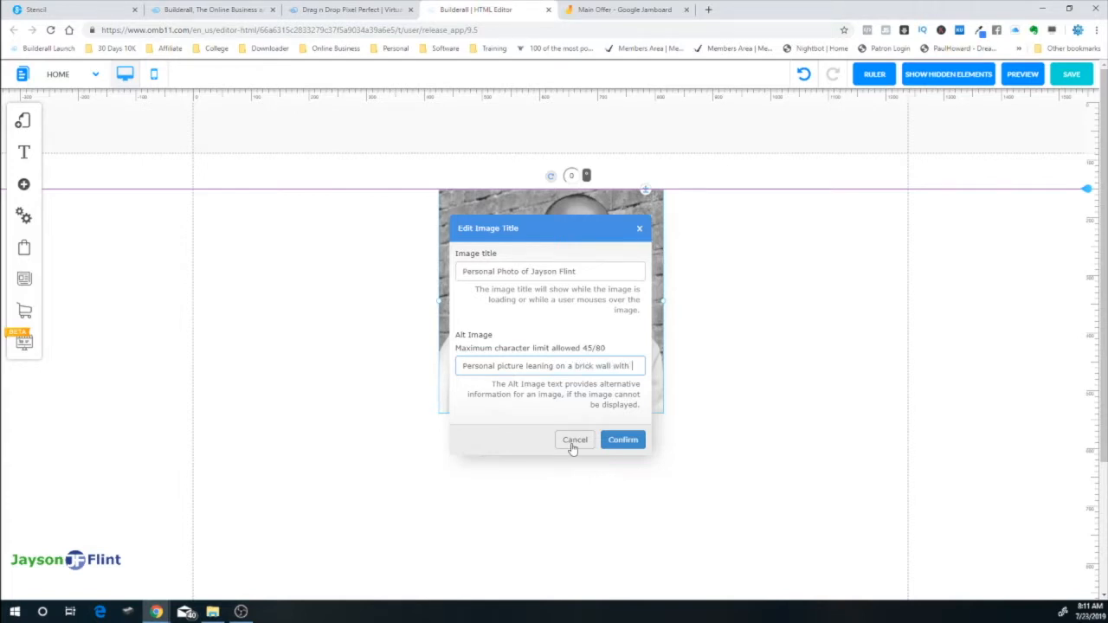
type("sunglas")
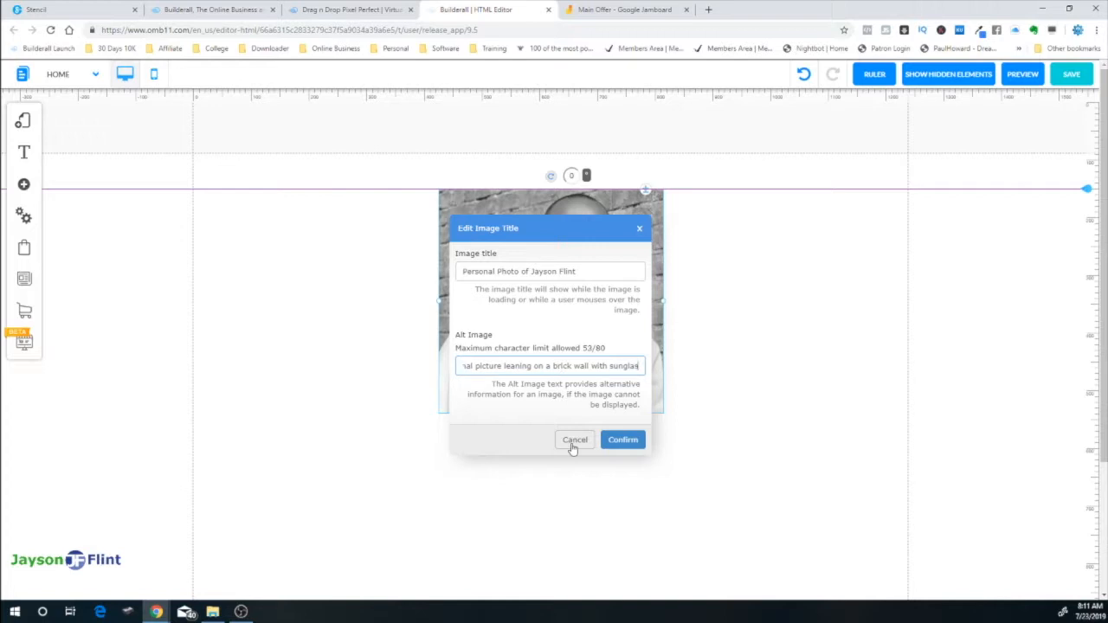
type("ses on")
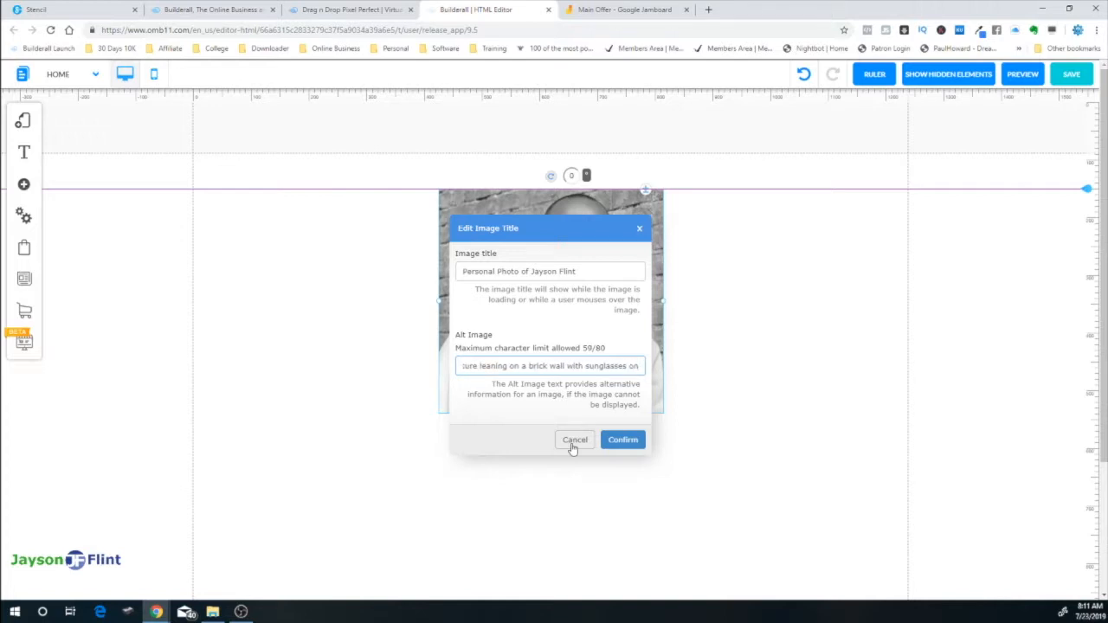
type(".")
key("BackSpace")
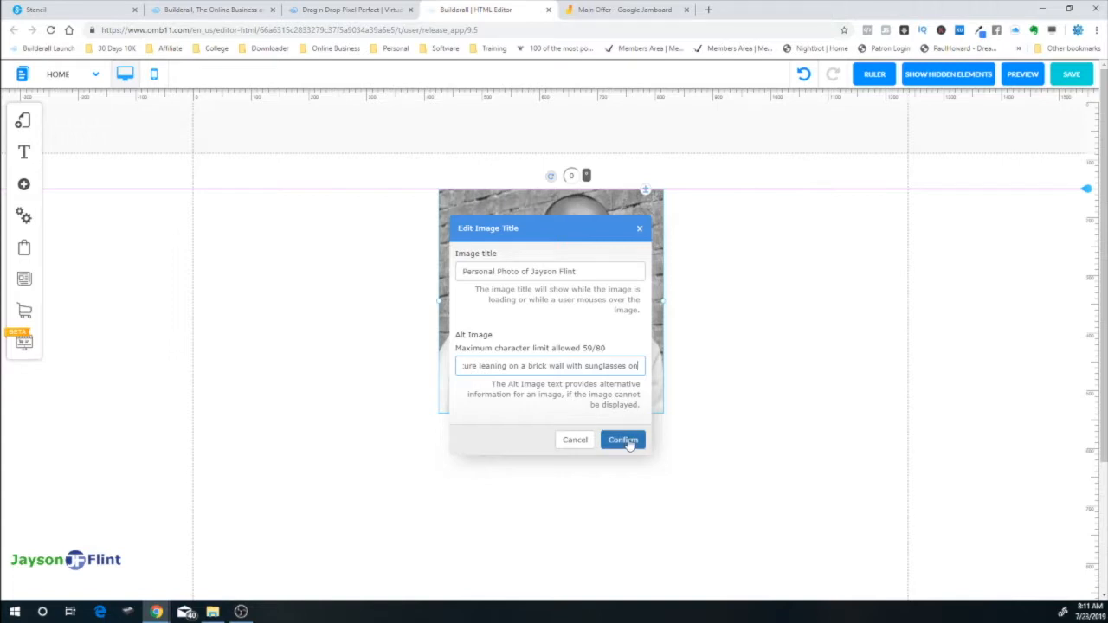
left_click(623, 441)
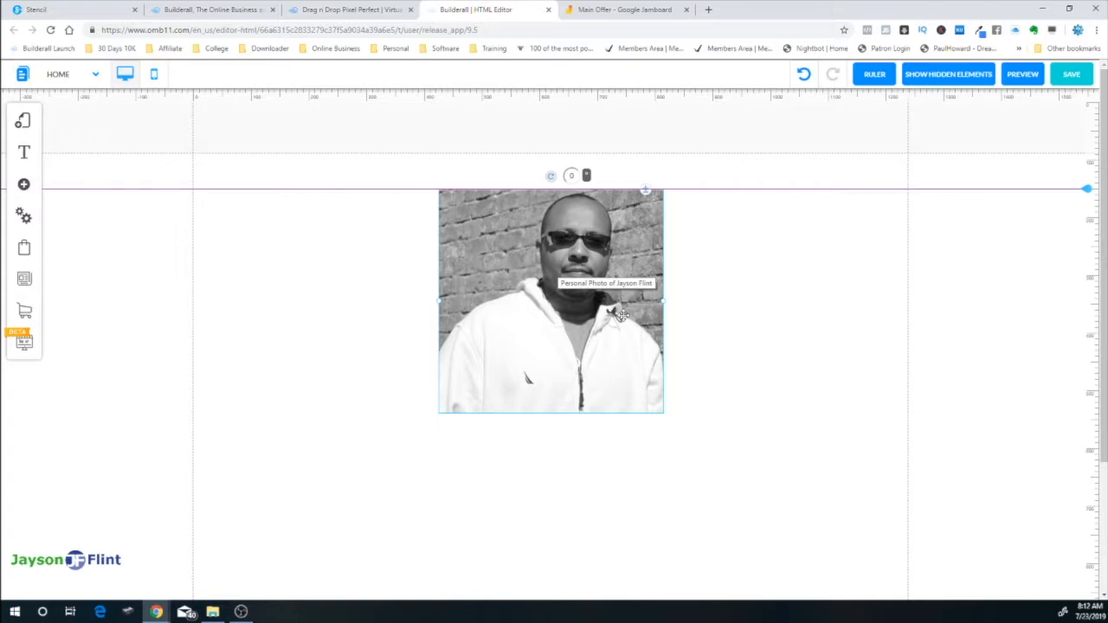
left_click(608, 12)
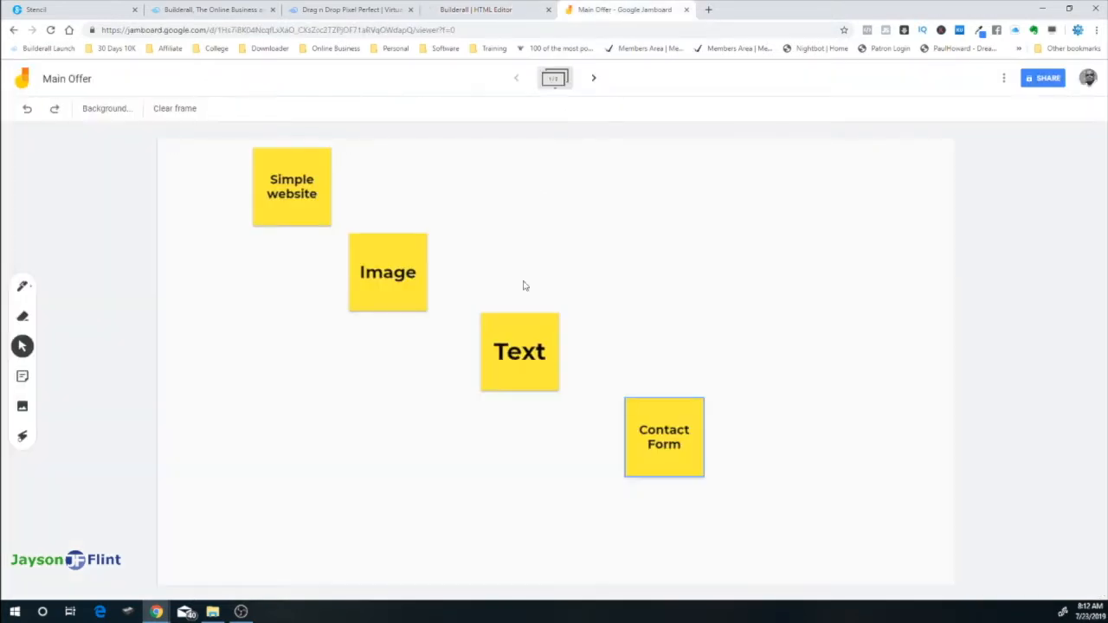
left_click(505, 12)
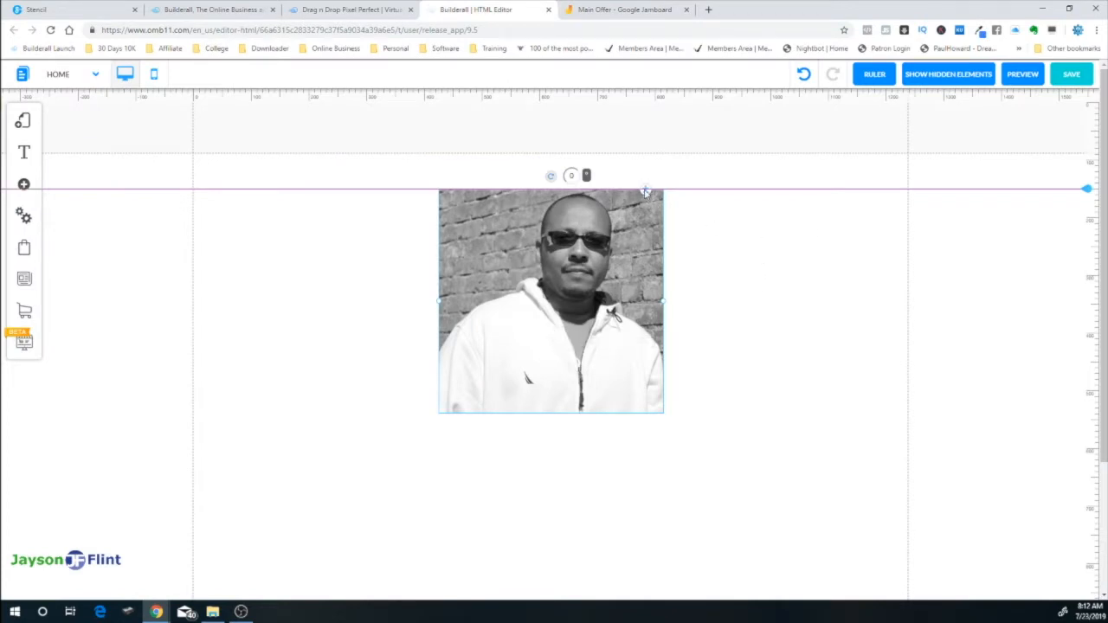
Move the photo down and add a centred H1 Title XL heading at the top
left_click_drag(645, 188, 644, 310)
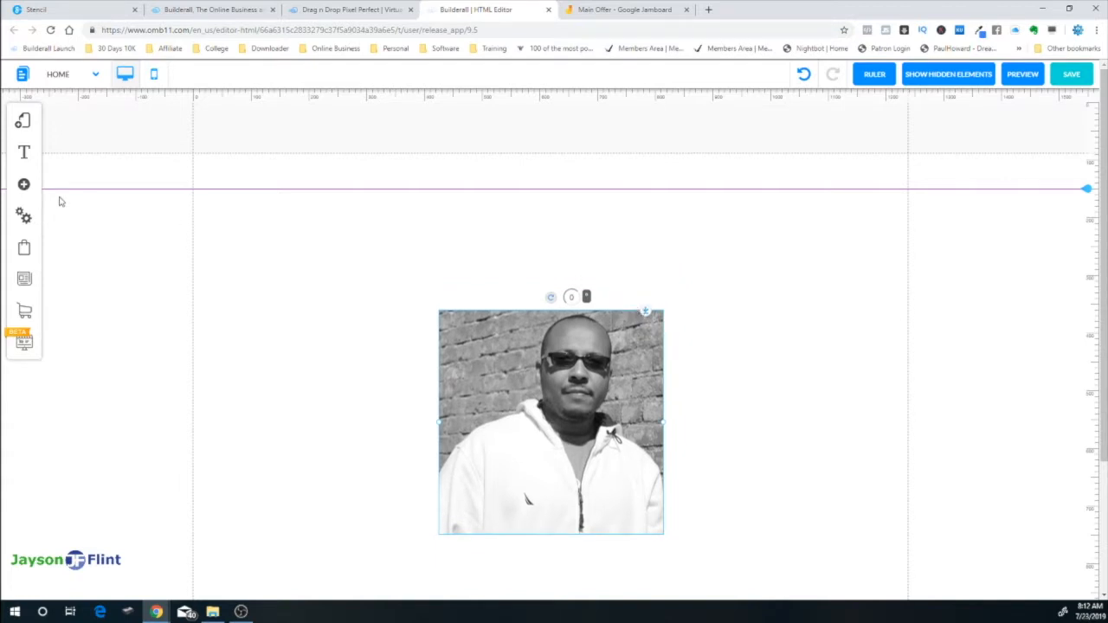
left_click(25, 187)
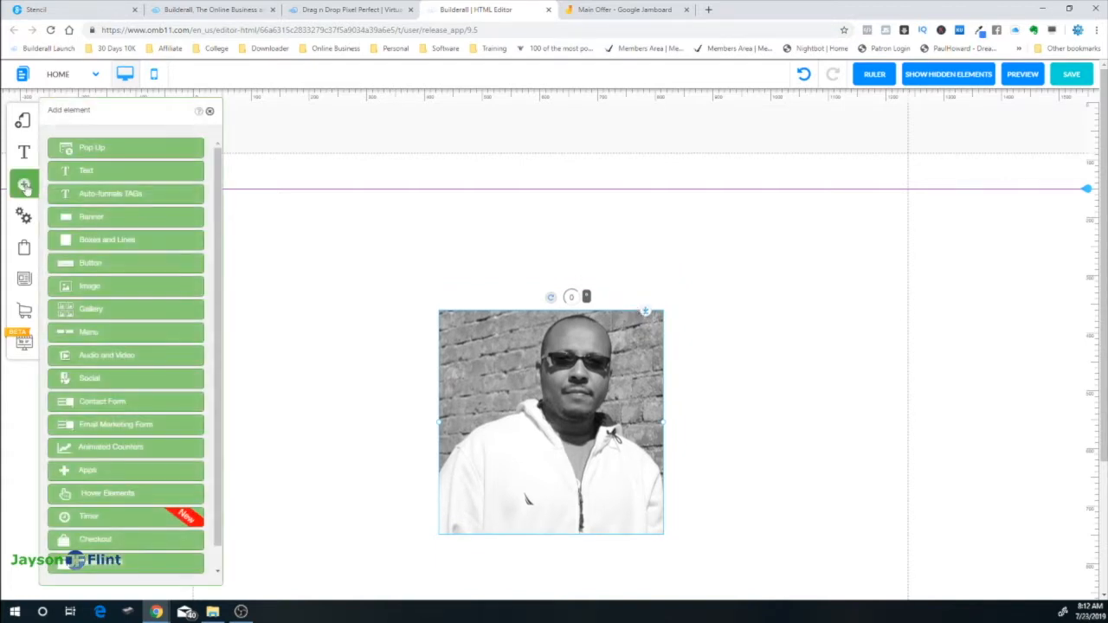
left_click(119, 173)
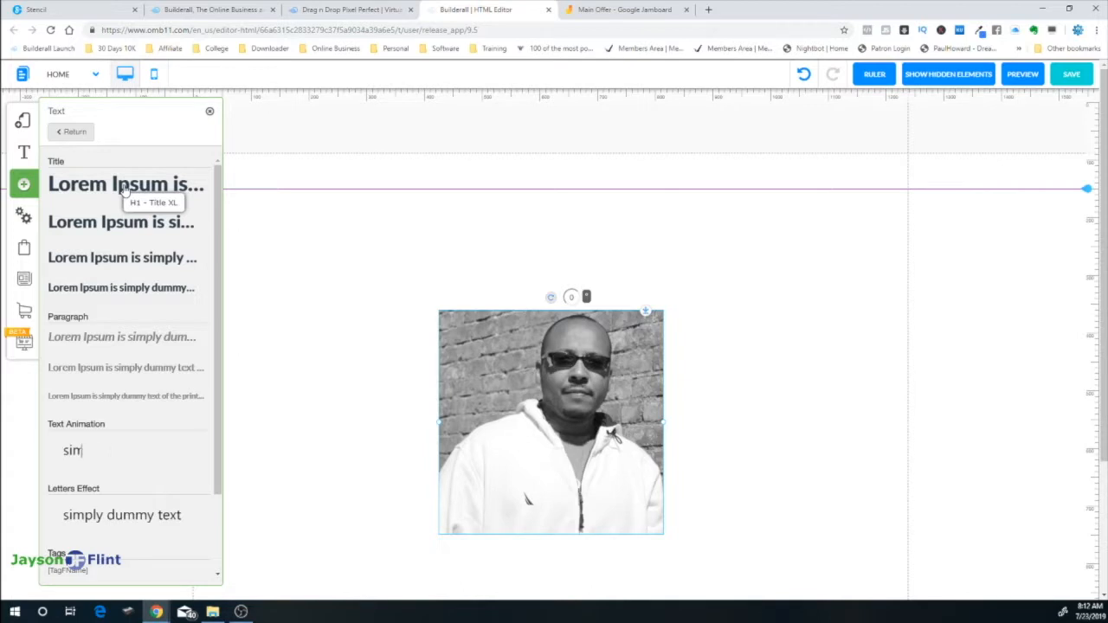
left_click(124, 189)
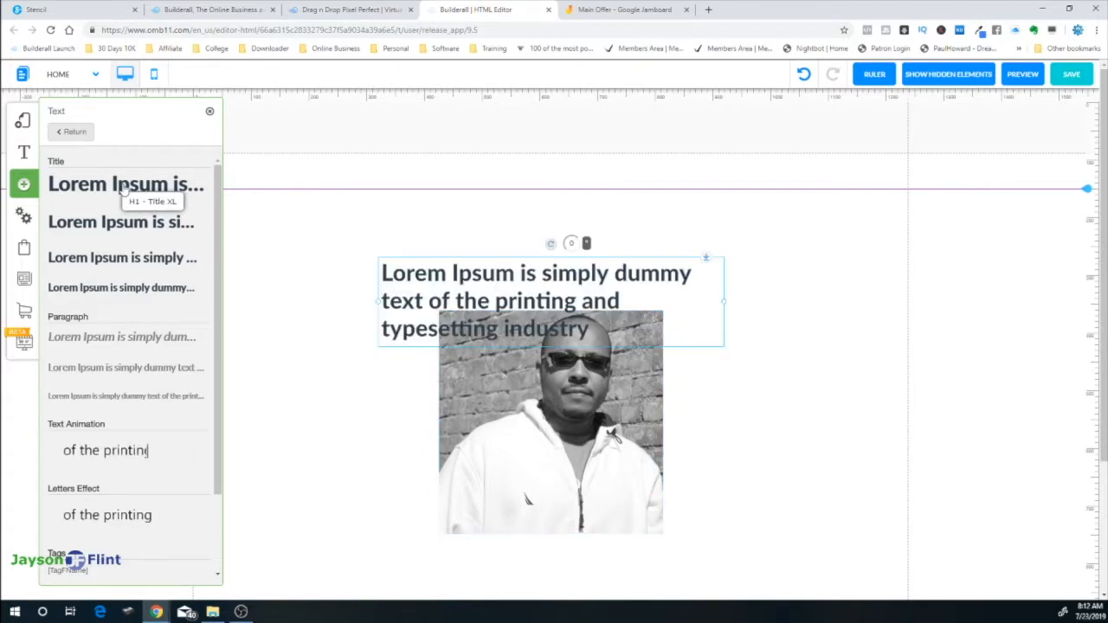
left_click_drag(543, 277, 564, 226)
right_click(563, 225)
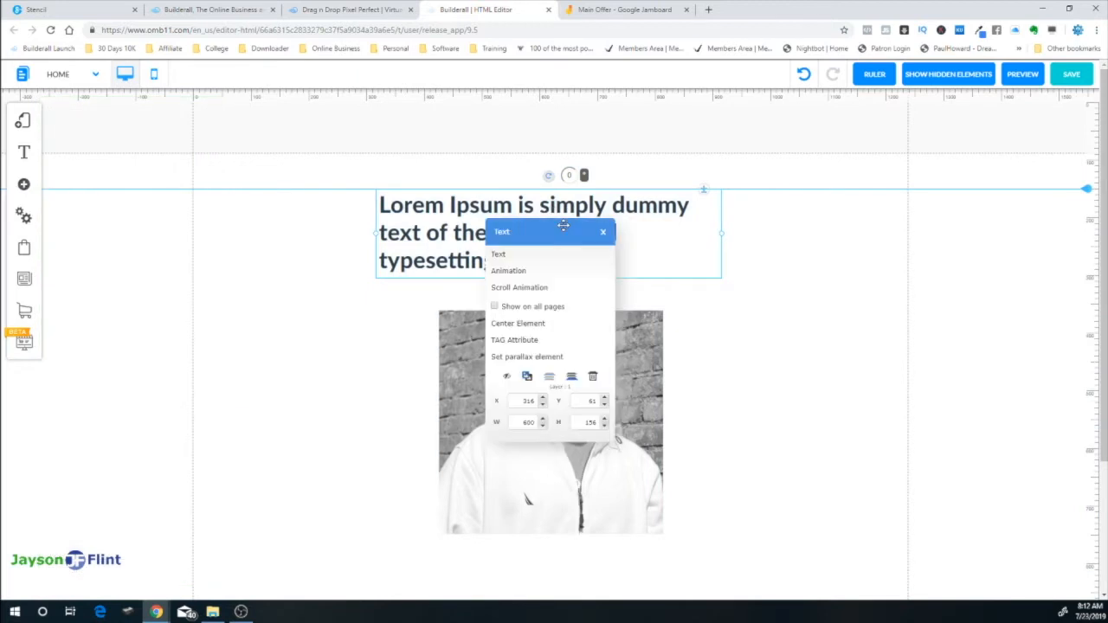
left_click(538, 324)
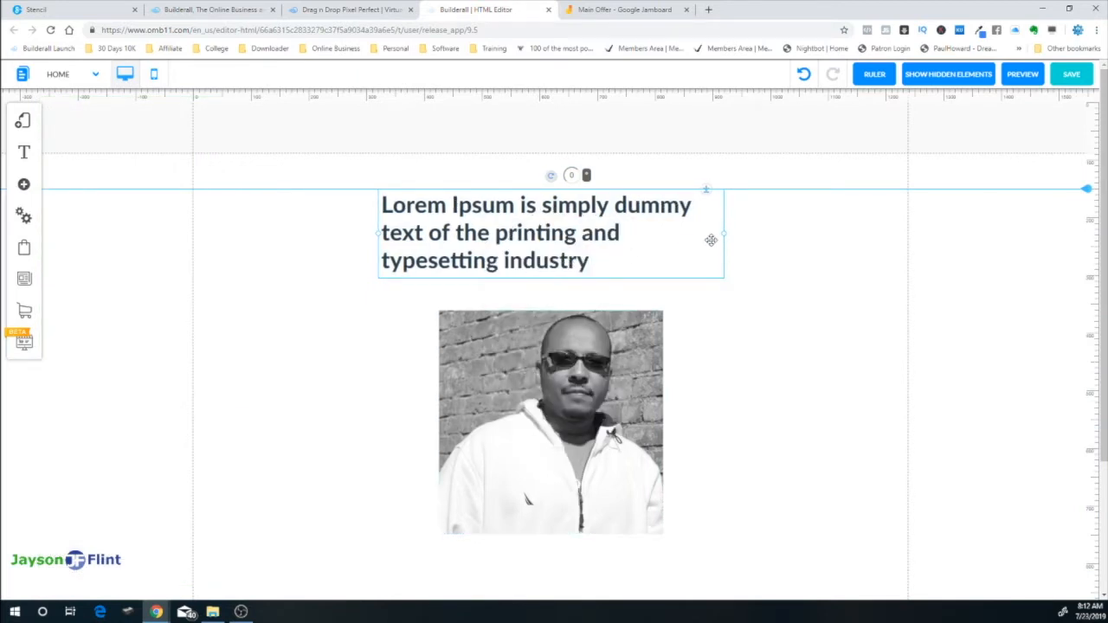
Widen the heading box to two lines, re-centre it, and select its placeholder text
left_click_drag(724, 234, 856, 238)
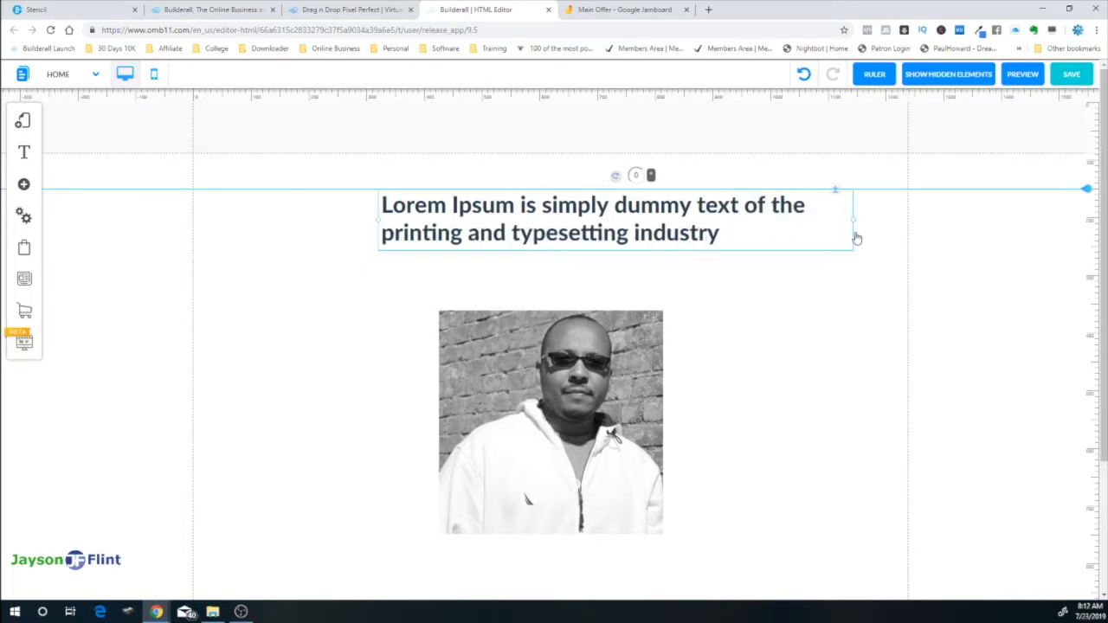
left_click_drag(856, 224, 893, 223)
right_click(836, 215)
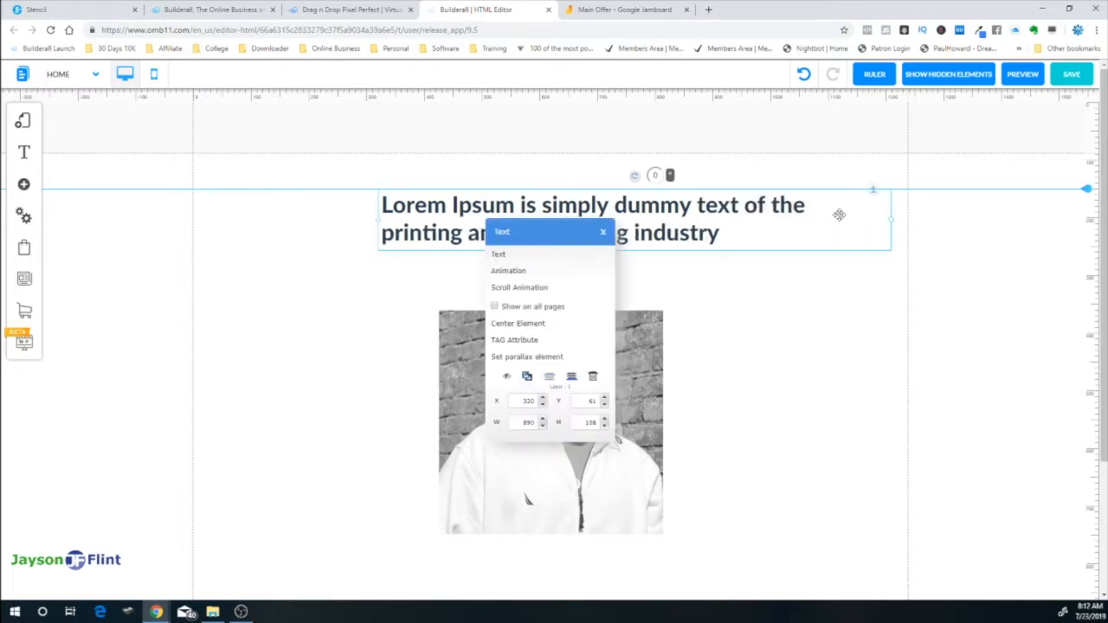
left_click(524, 327)
double_click(523, 236)
left_click(523, 235)
left_click_drag(642, 232, 297, 206)
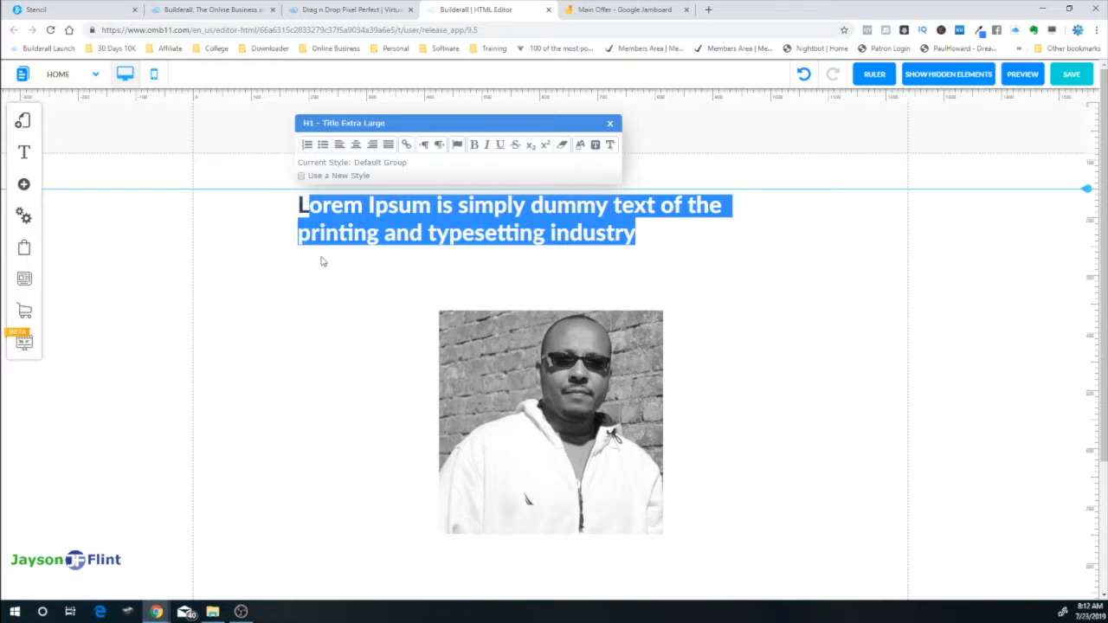
Type the heading 'Welcome to the main website for' the owner's name, '- Digital Marketer, SEO Expert'
key("BackSpace")
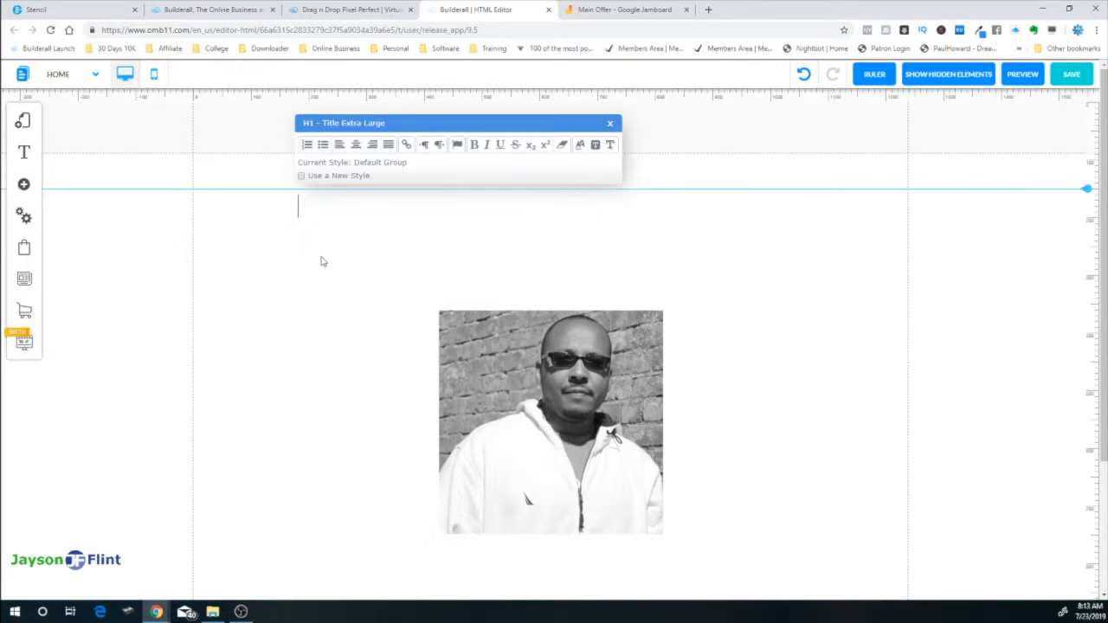
type("T")
key("BackSpace")
type("Welcome to the ")
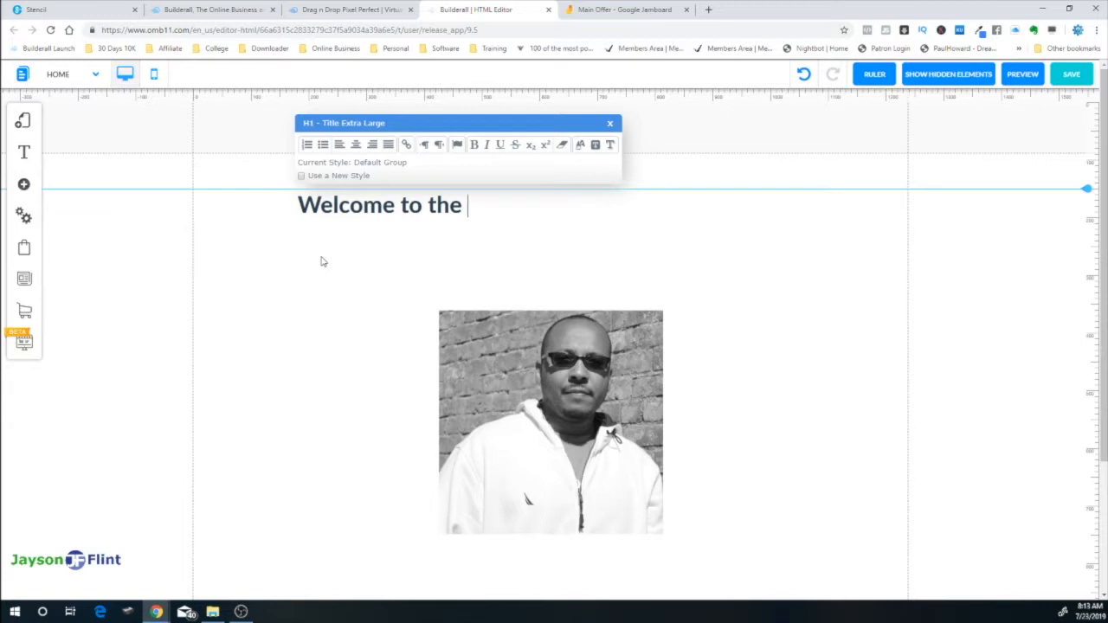
type("main webs")
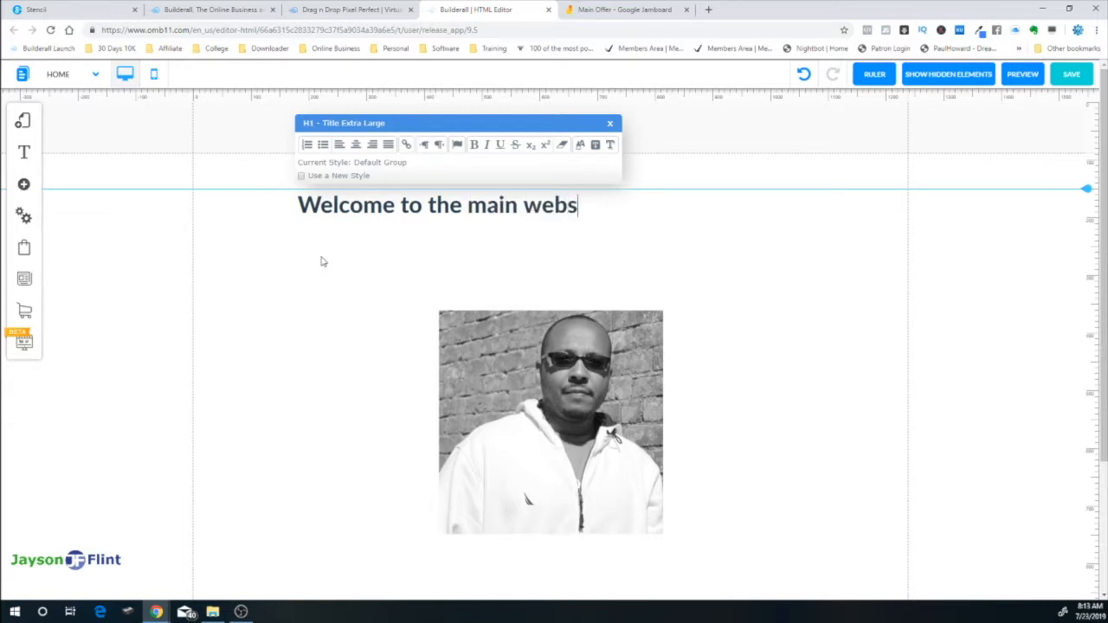
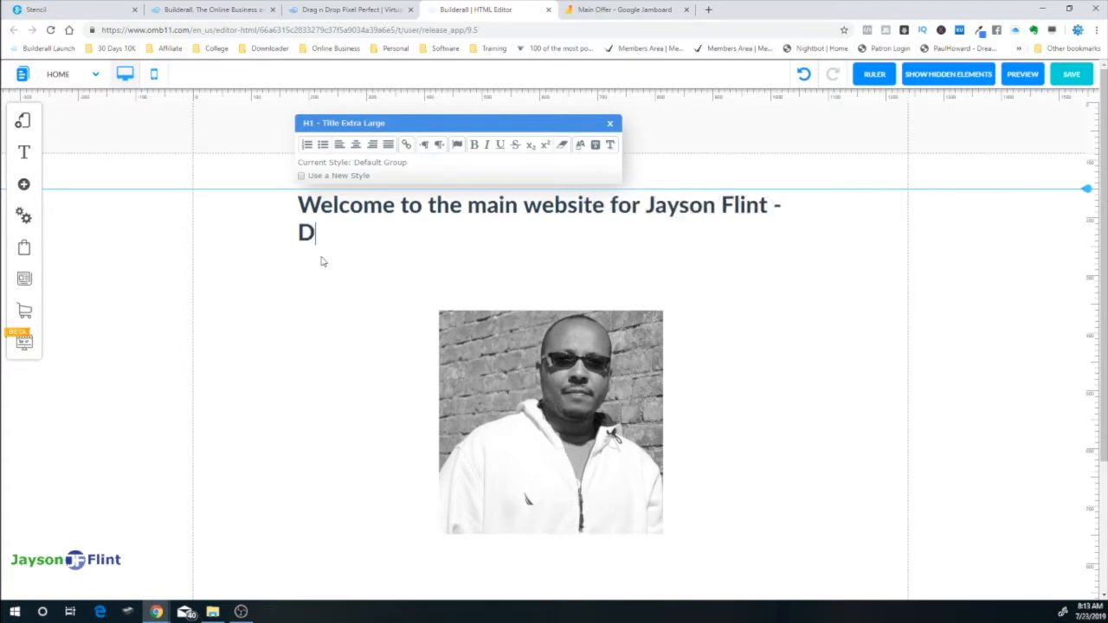
type("igital Marketer")
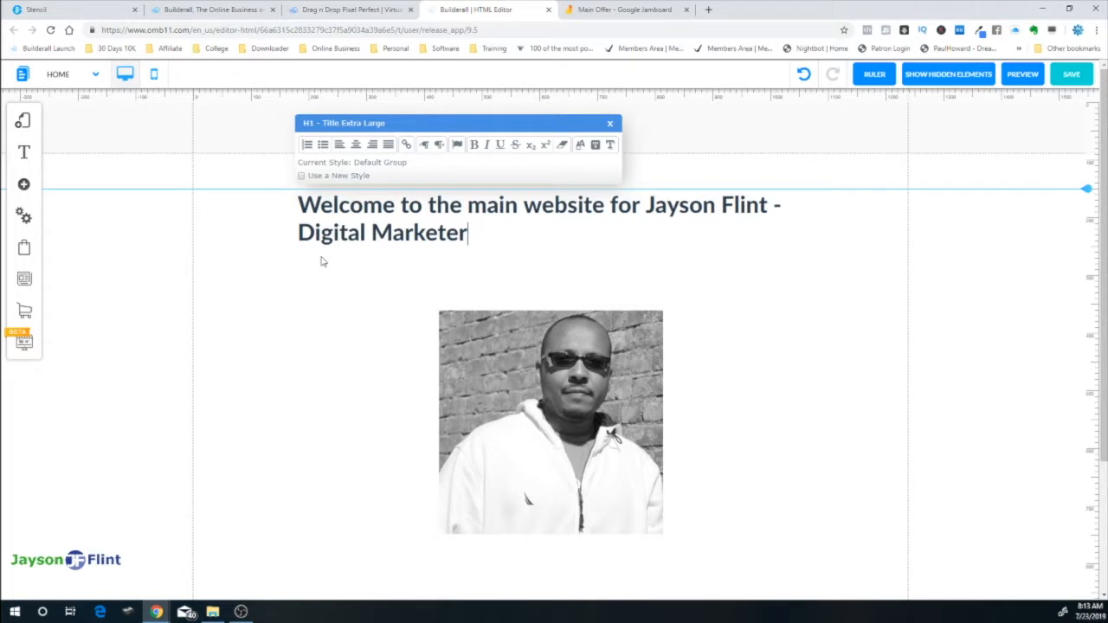
type(", SEO Expert")
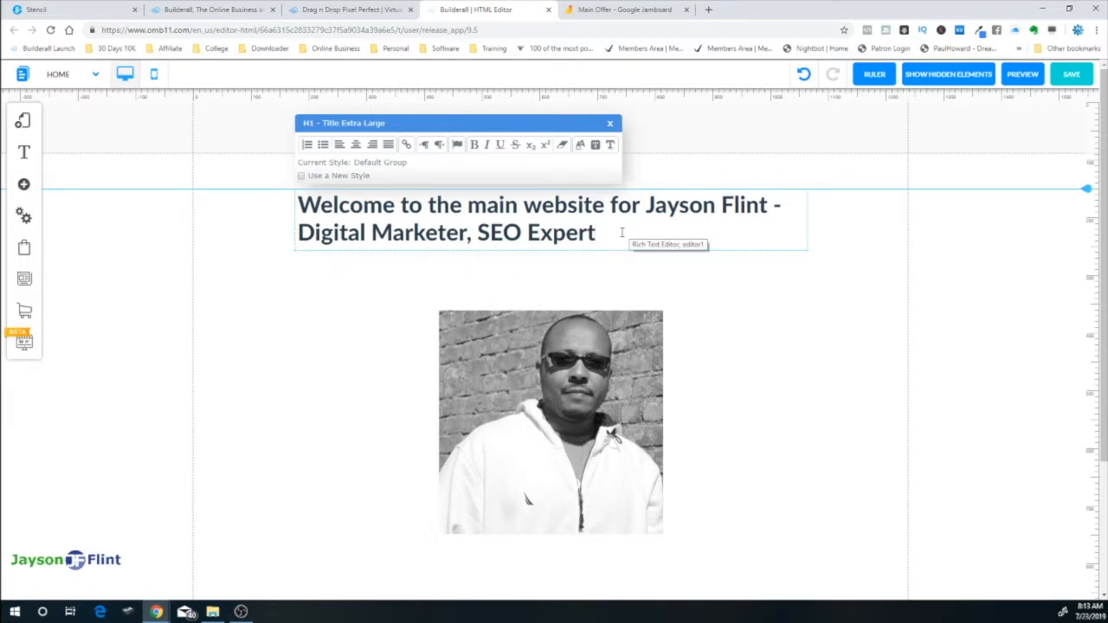
Centre-align the heading text, centre the heading element, and drag the section taller
left_click(356, 145)
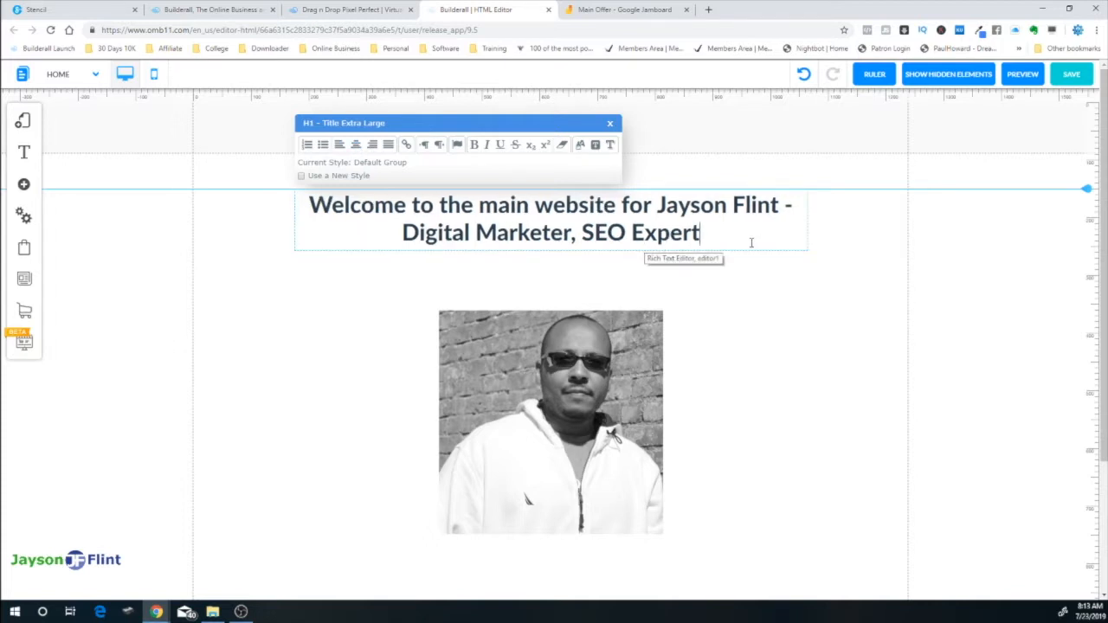
left_click(841, 232)
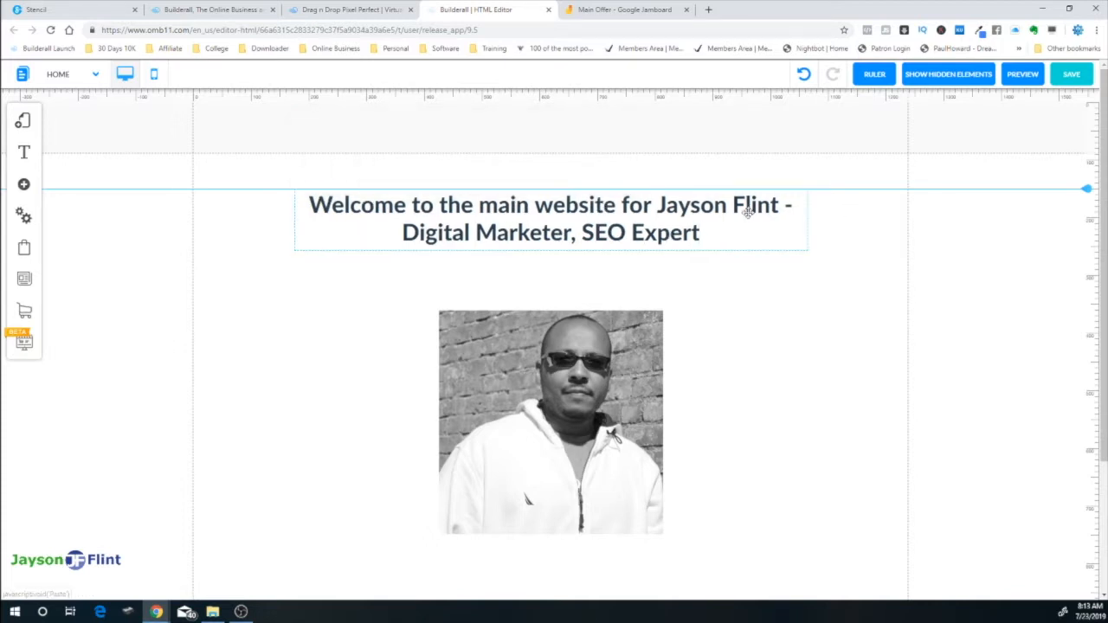
left_click(740, 215)
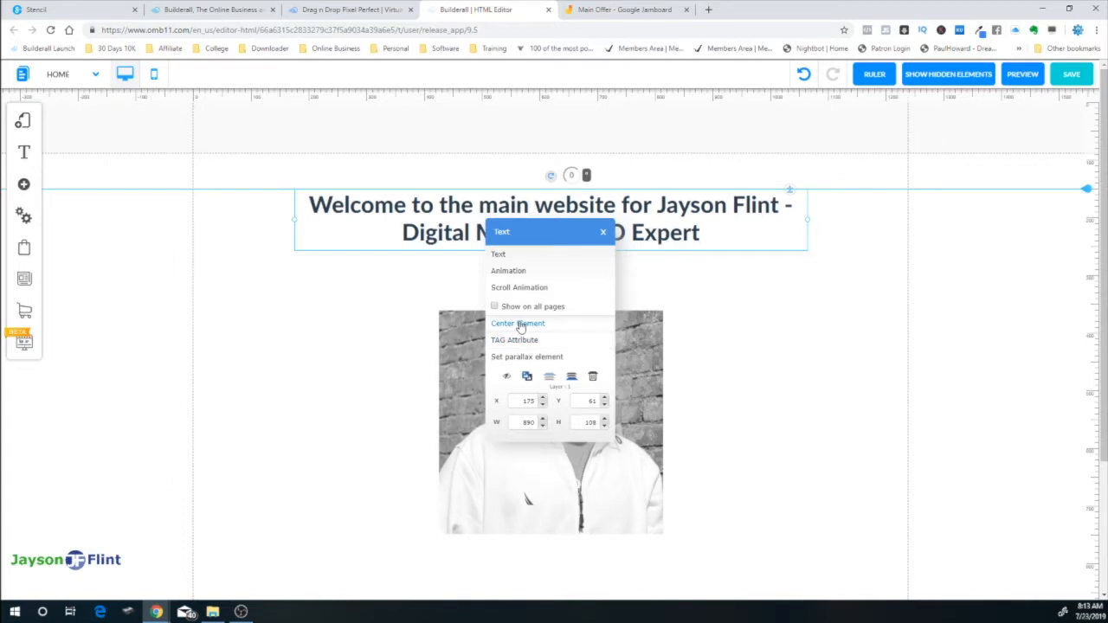
left_click(520, 326)
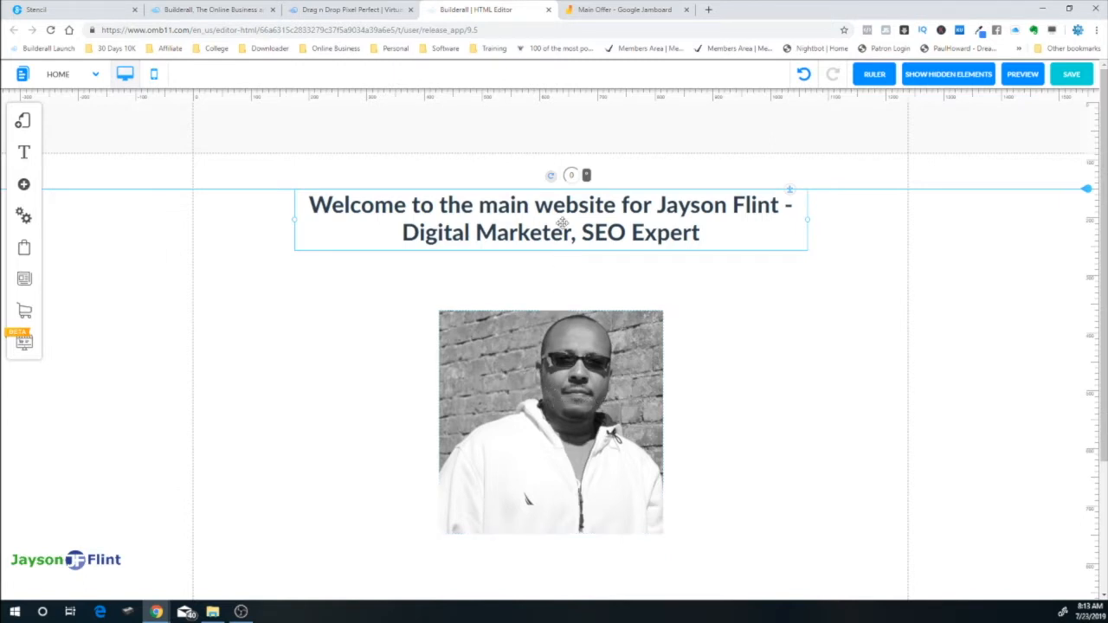
scroll(718, 339, "down", 2)
left_click_drag(590, 444, 590, 558)
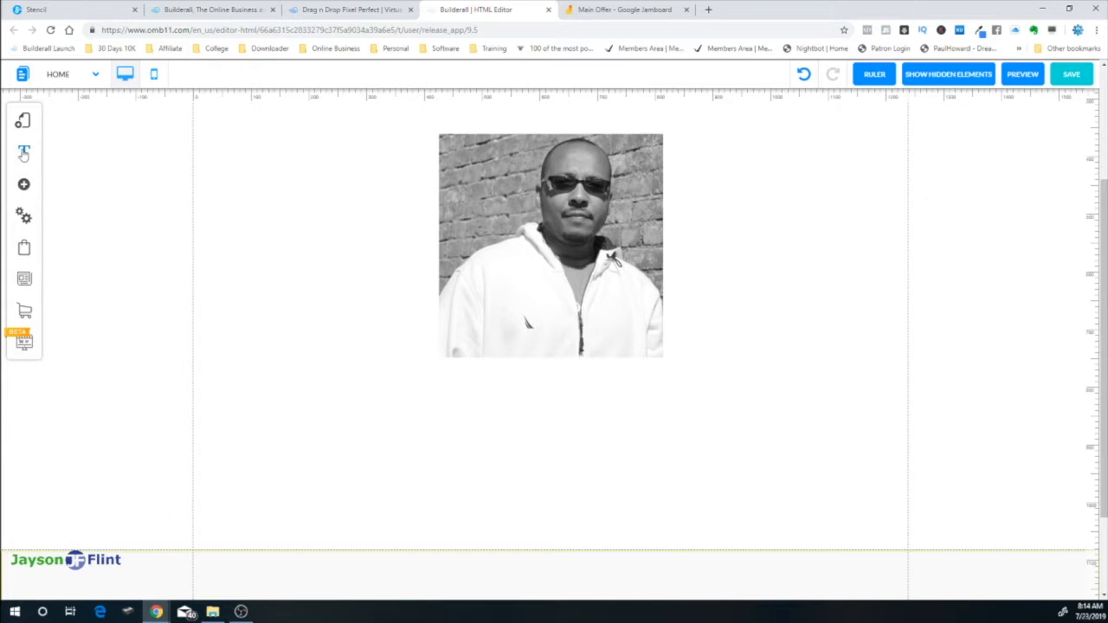
Add a Body L paragraph below the photo and centre it on the page
left_click(23, 183)
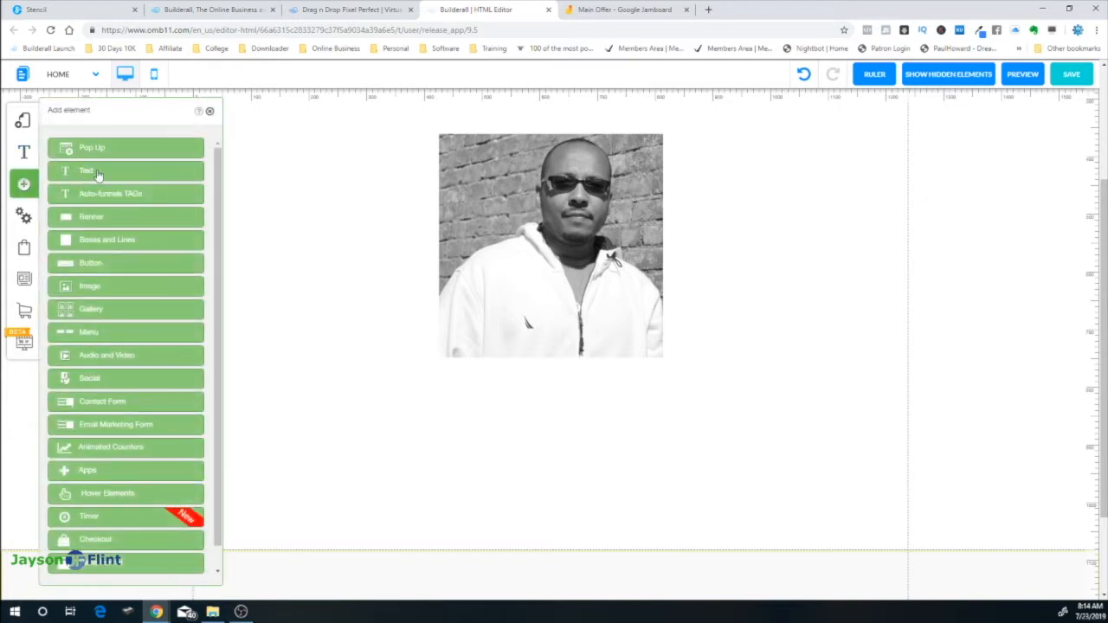
left_click(98, 174)
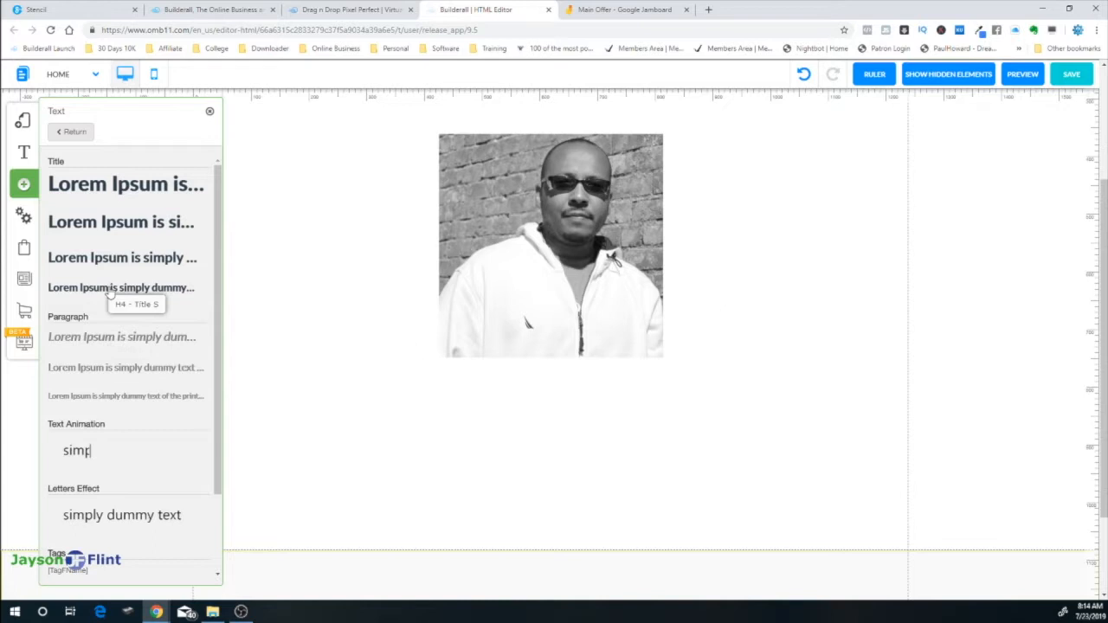
left_click(125, 344)
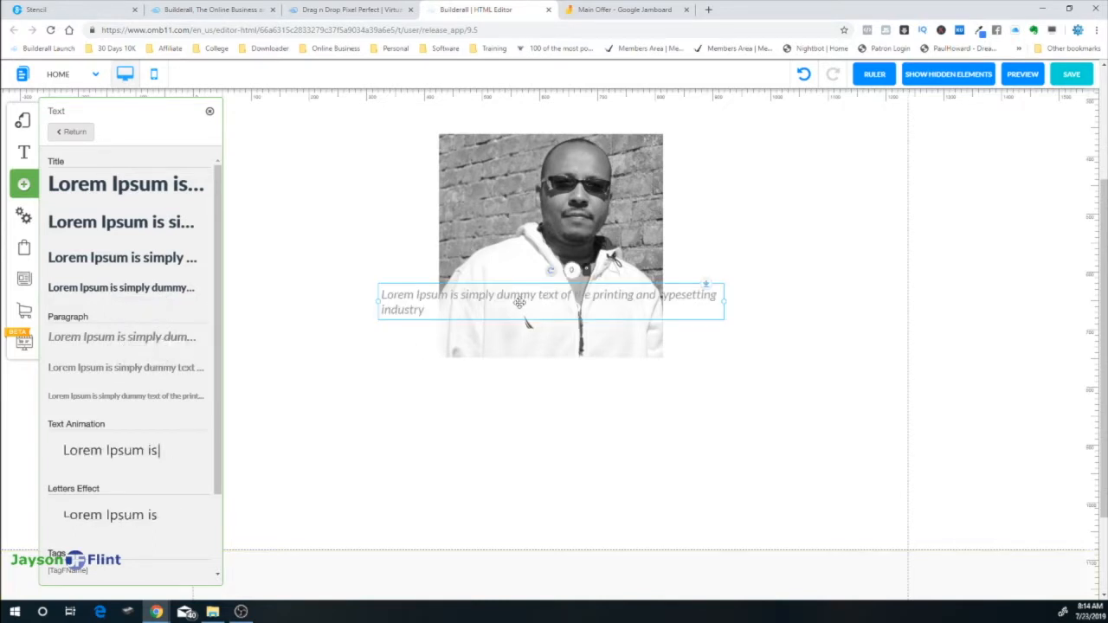
left_click_drag(541, 305, 564, 398)
left_click(564, 398)
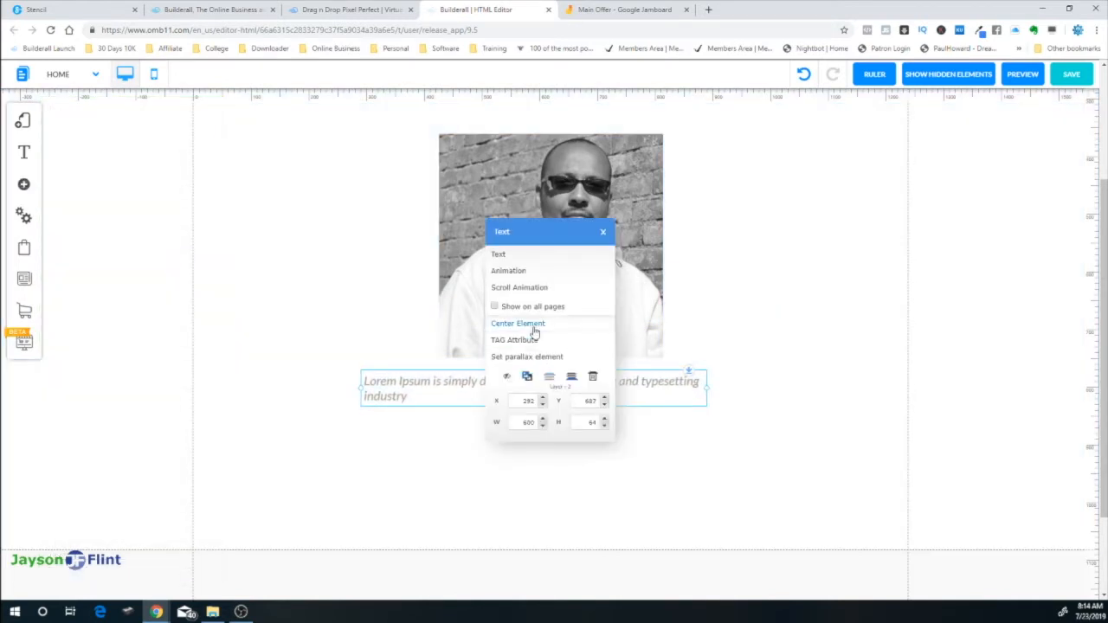
left_click(521, 322)
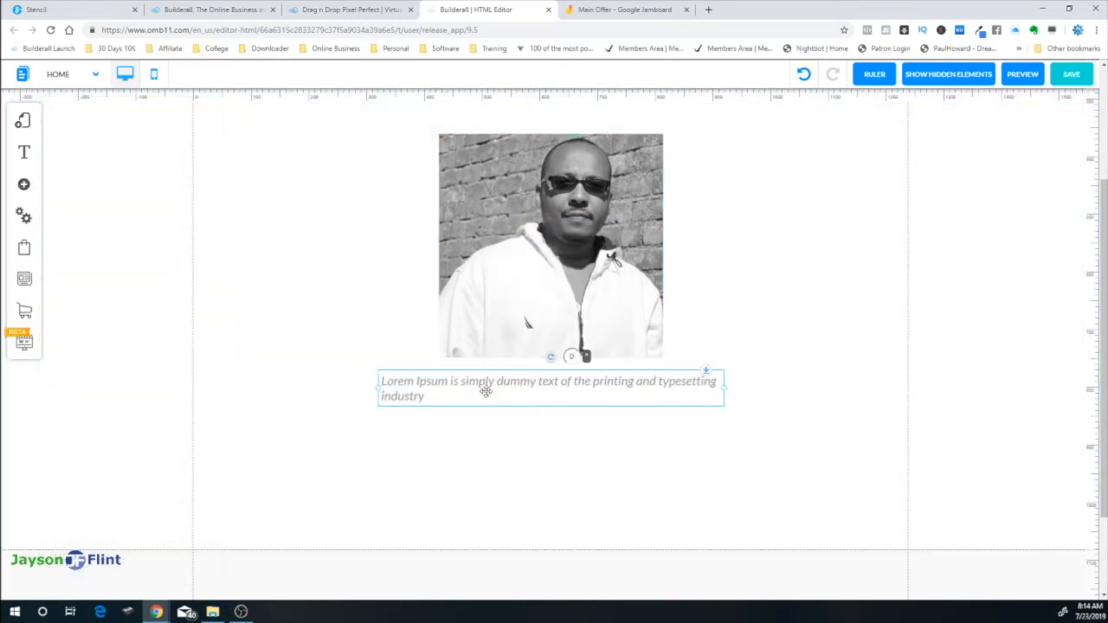
Open the paragraph's text formatting and animation settings, closing both without changes
left_click(423, 385)
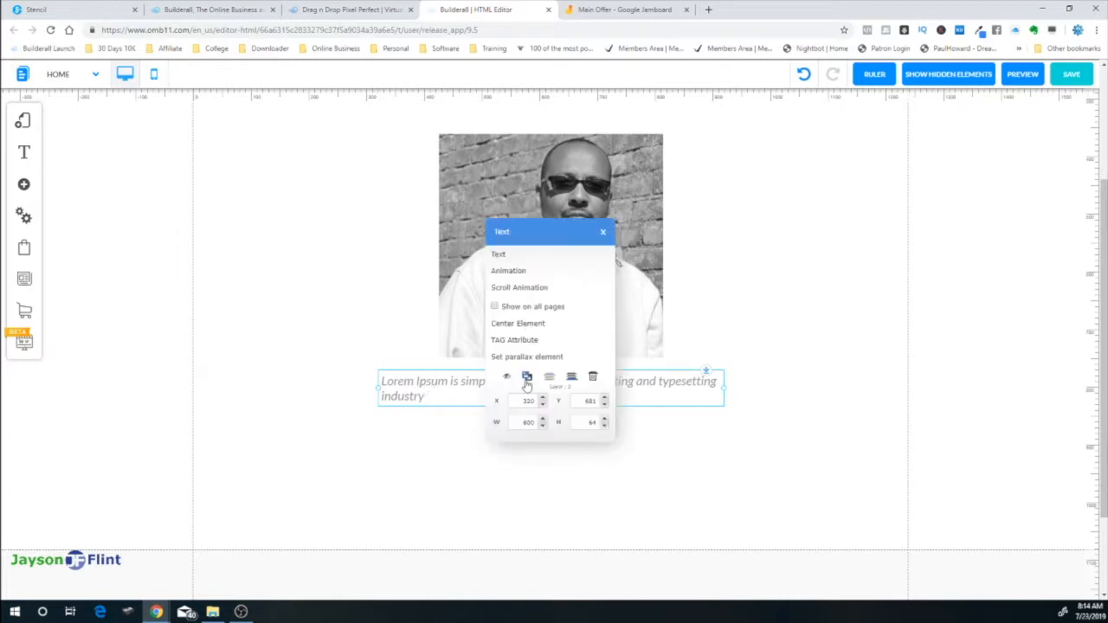
left_click(499, 255)
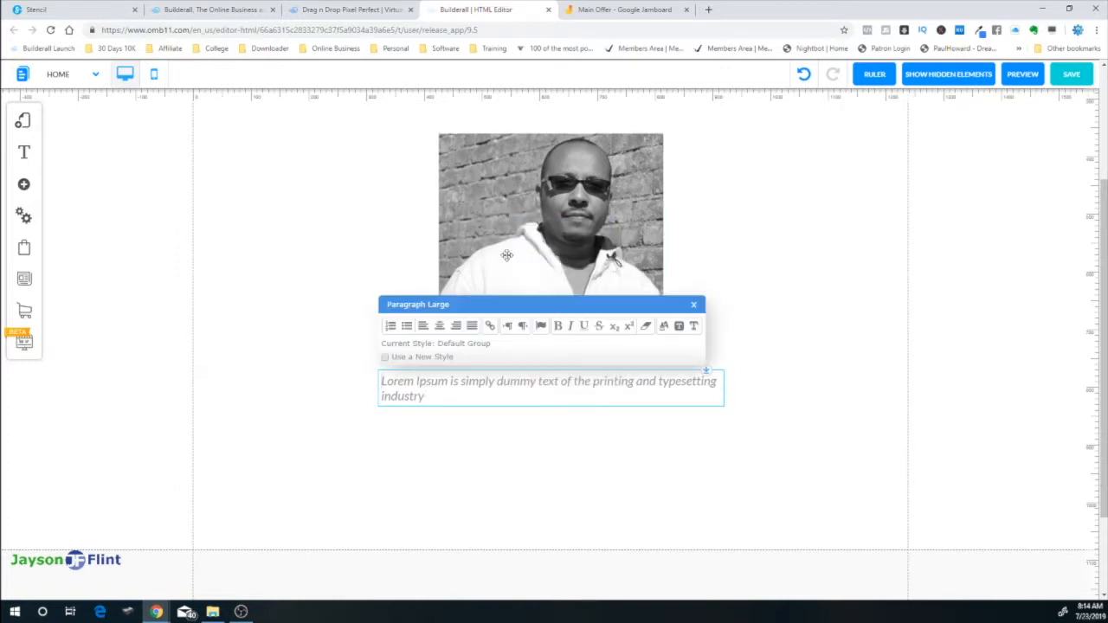
left_click(694, 307)
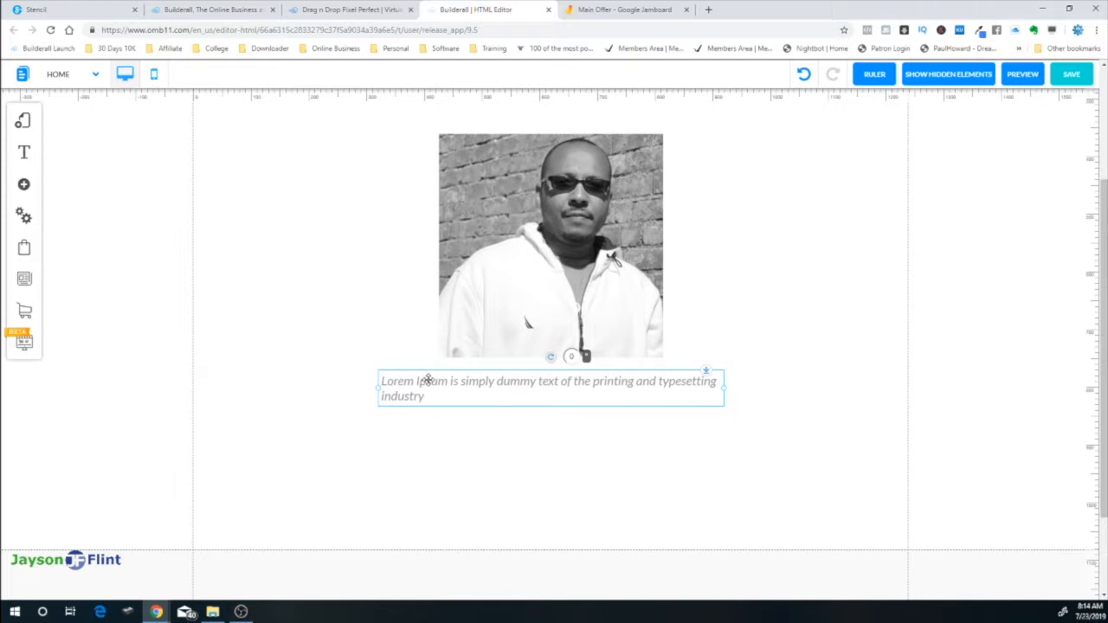
left_click(425, 380)
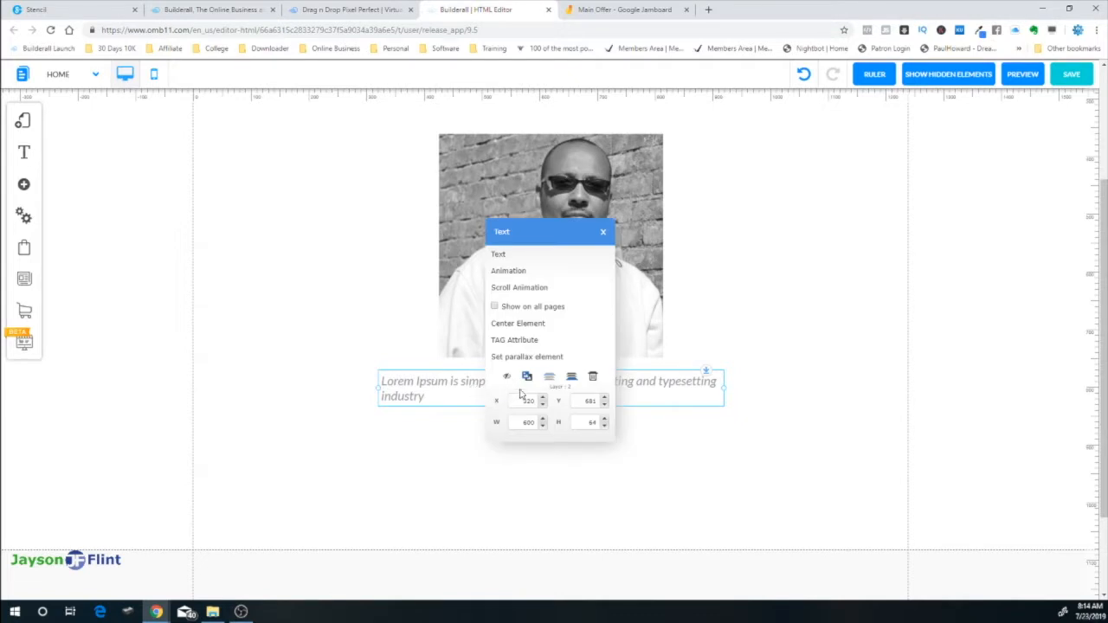
left_click(512, 273)
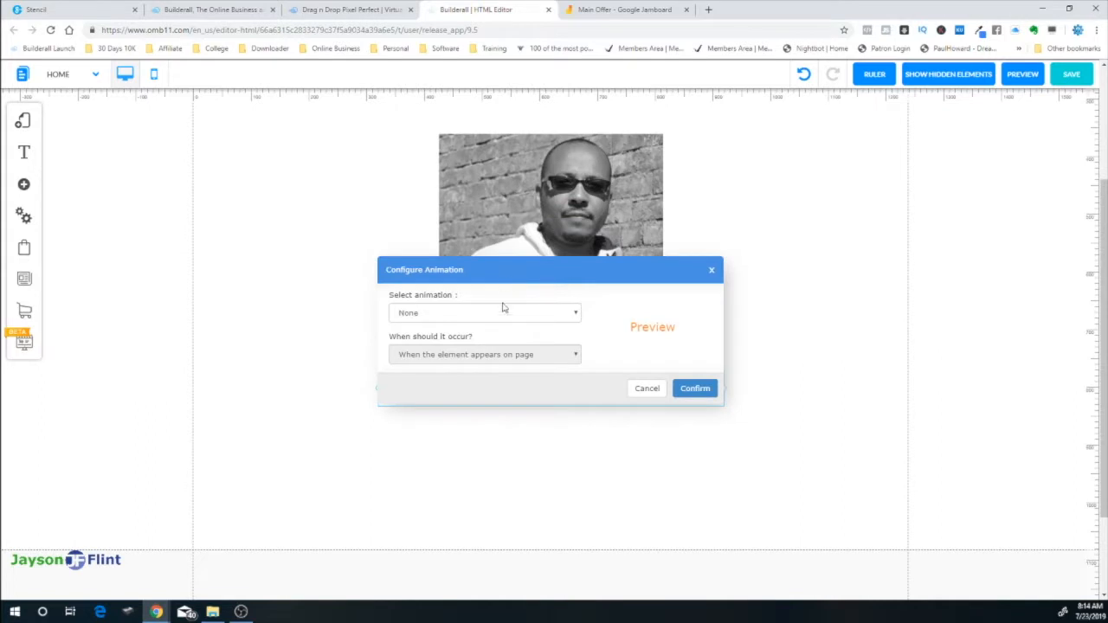
left_click(648, 390)
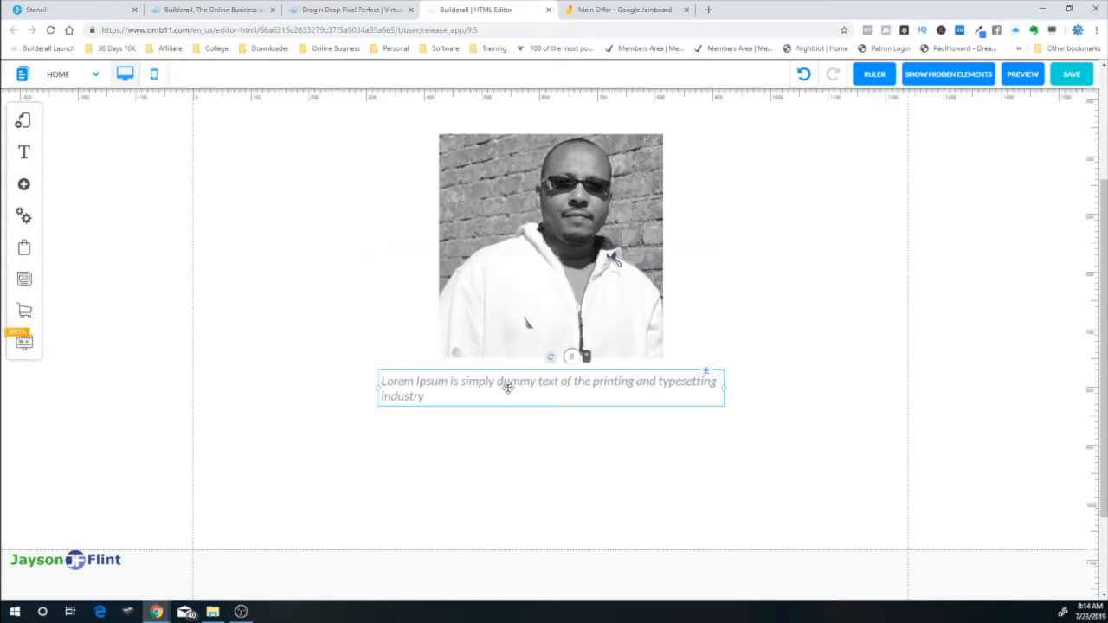
Give the paragraph under the photo a custom style using the Tahoma font
double_click(408, 383)
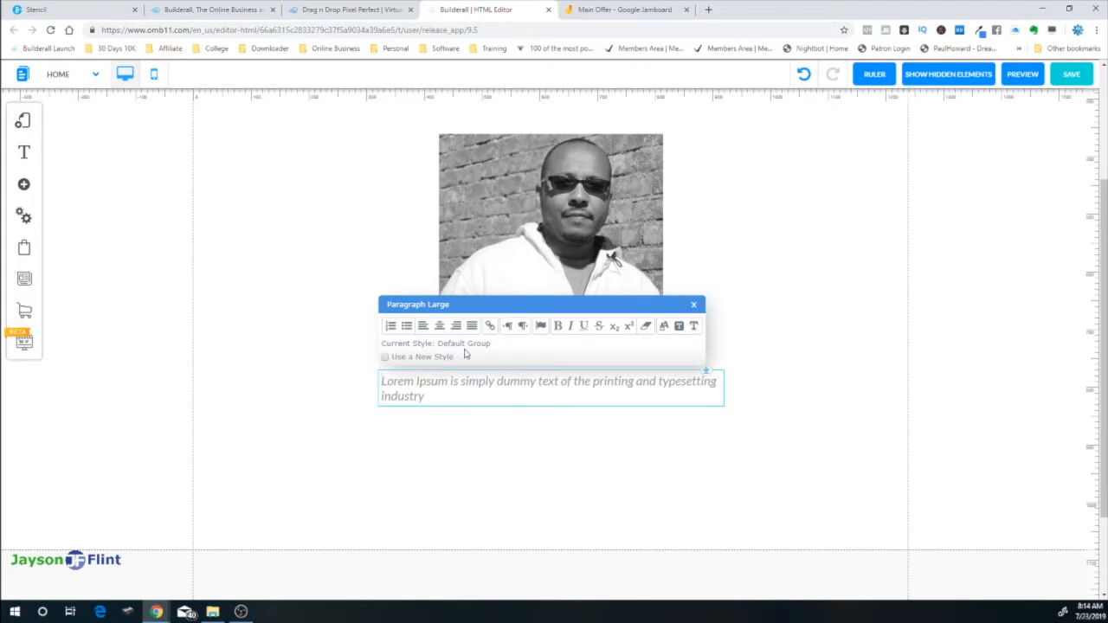
left_click(384, 357)
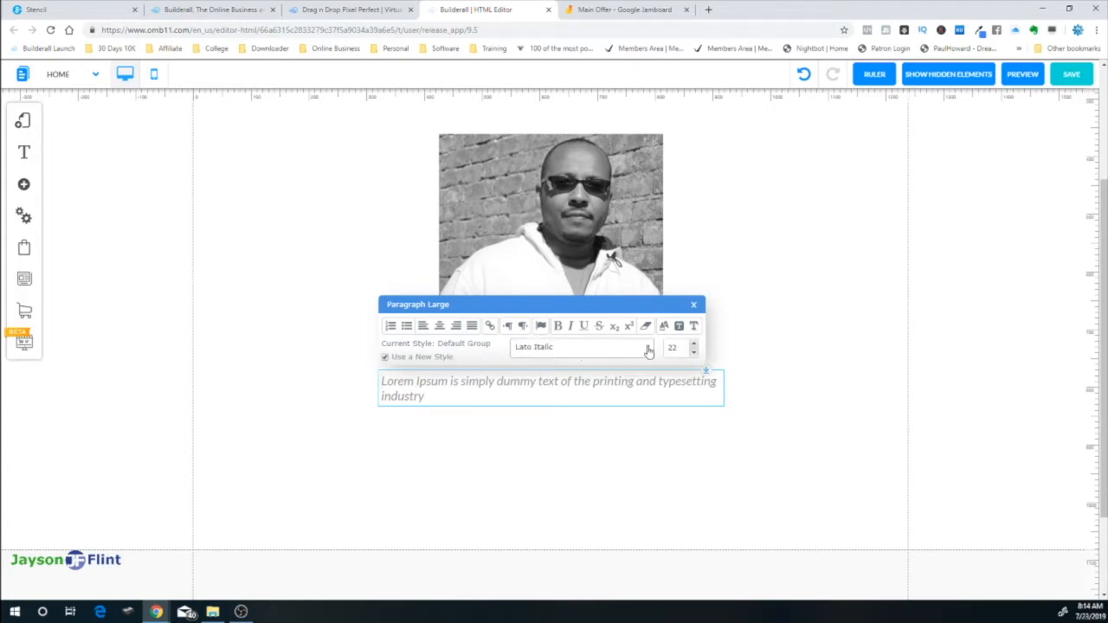
left_click(594, 350)
scroll(598, 451, "down", 5)
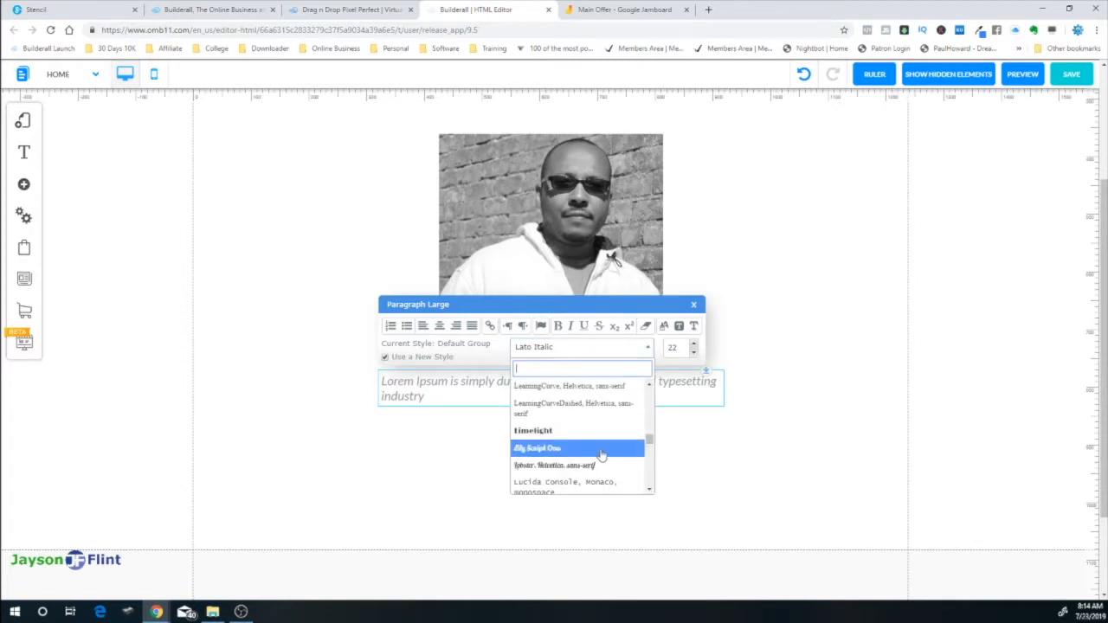
scroll(601, 459, "down", 1)
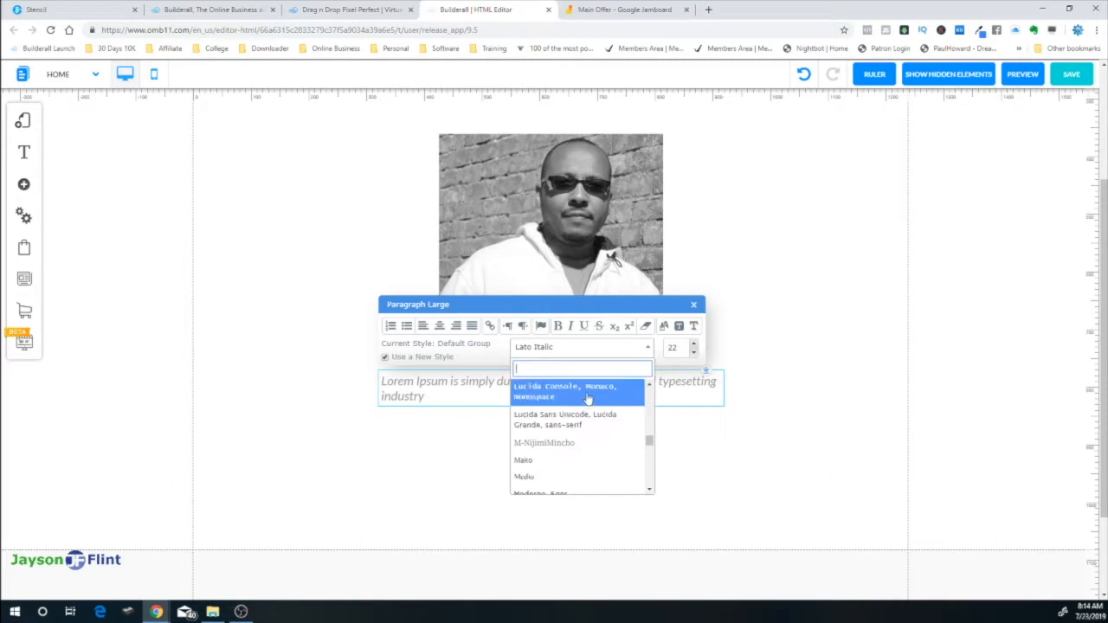
scroll(591, 424, "down", 6)
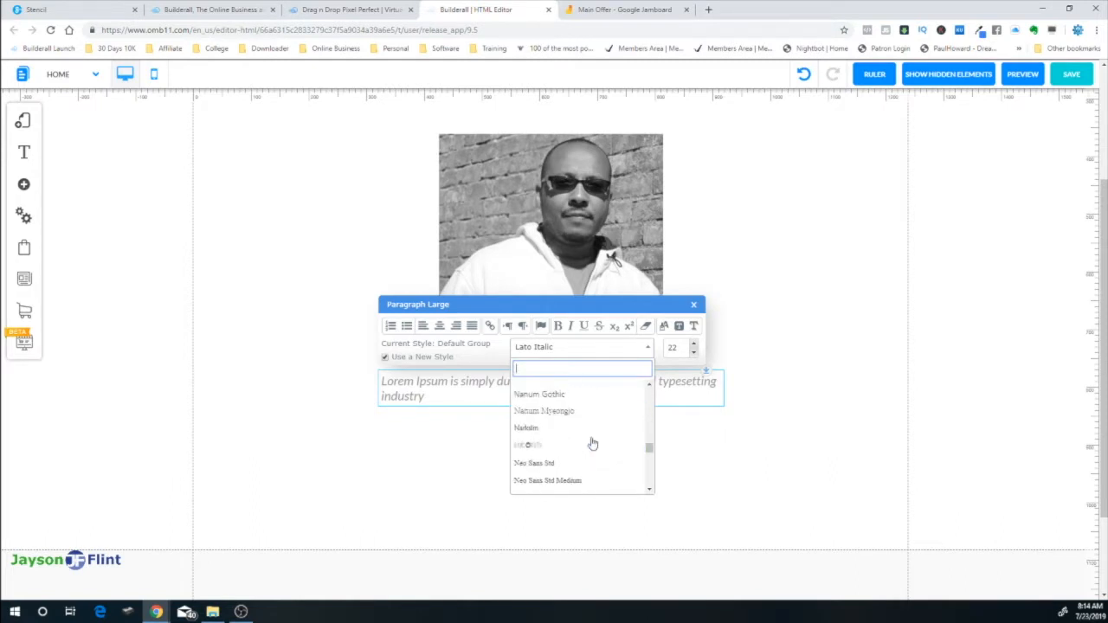
scroll(592, 444, "down", 5)
scroll(592, 444, "down", 8)
scroll(592, 444, "down", 8)
scroll(592, 444, "down", 3)
scroll(592, 444, "up", 10)
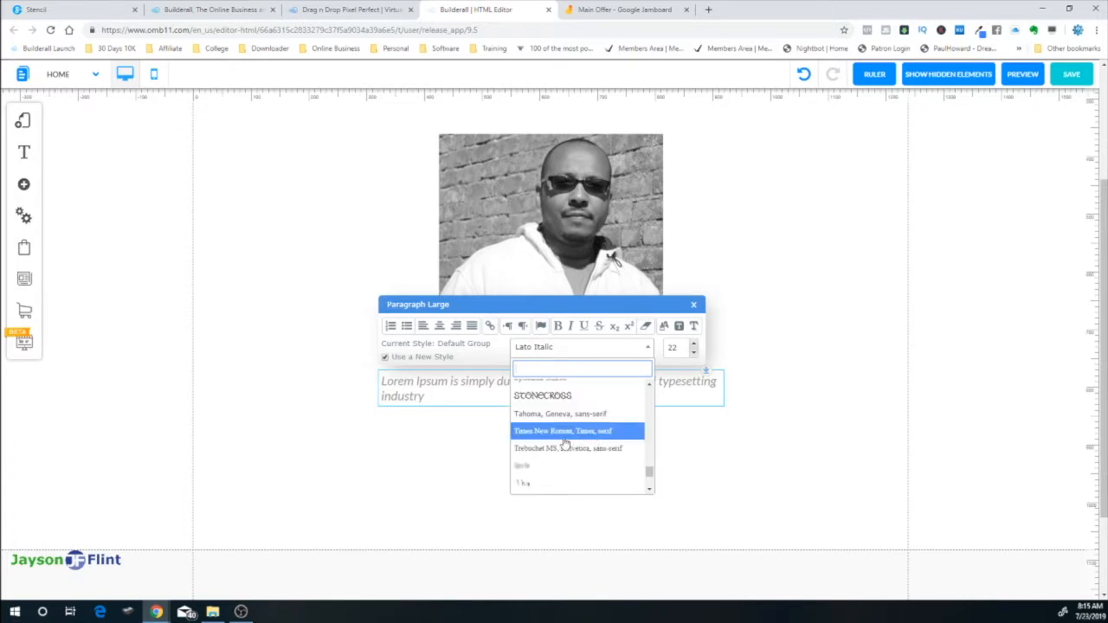
left_click(557, 415)
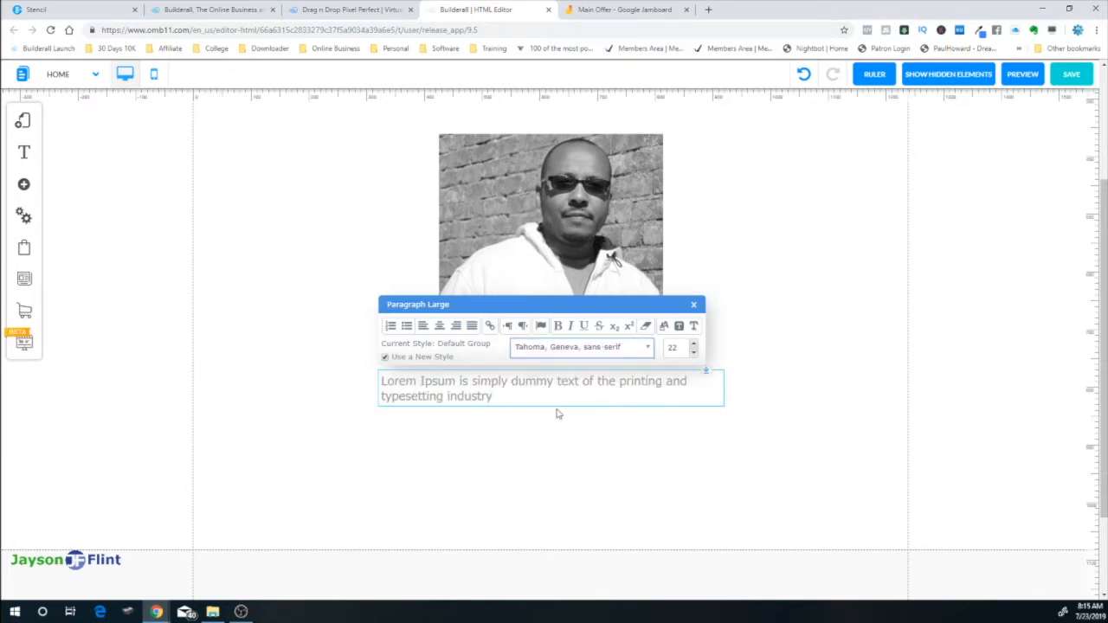
Adjust the paragraph's font size, settling on 20
left_click(694, 344)
left_click(693, 343)
left_click(694, 352)
left_click(694, 352)
left_click(694, 353)
left_click(694, 352)
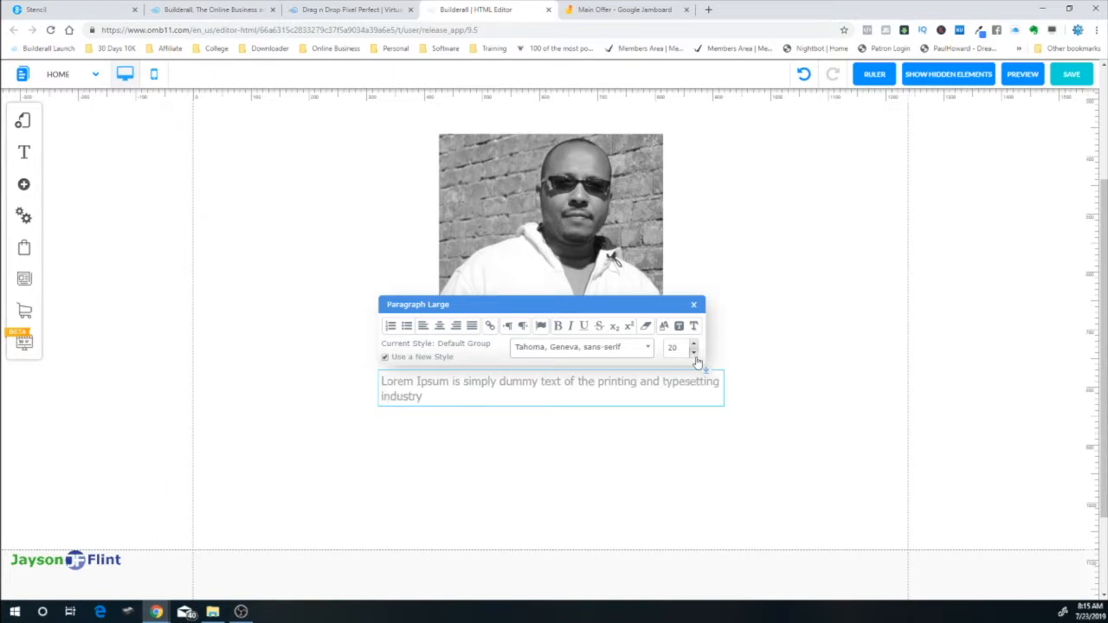
left_click(695, 352)
left_click(694, 352)
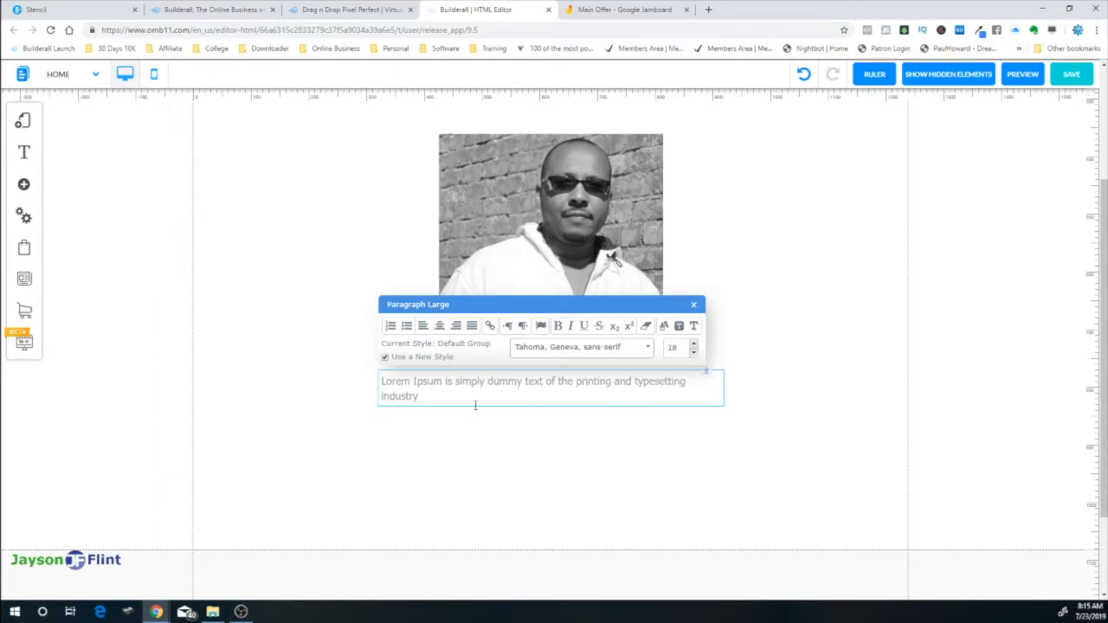
Add a numbered list after the paragraph with items SEO and Digital Marketing
left_click(426, 396)
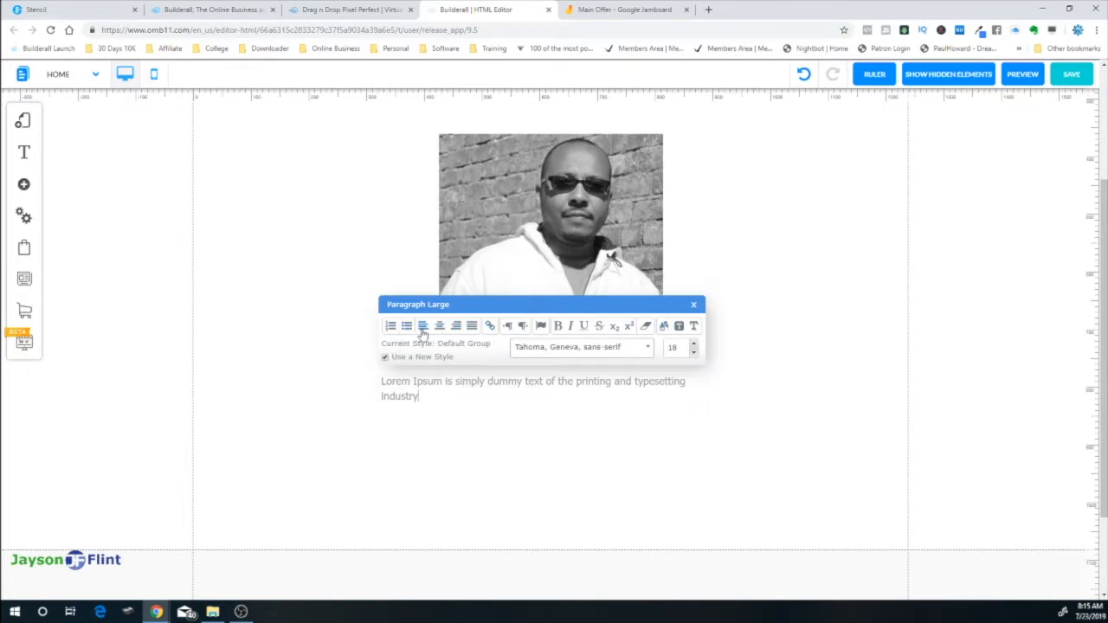
key("Return")
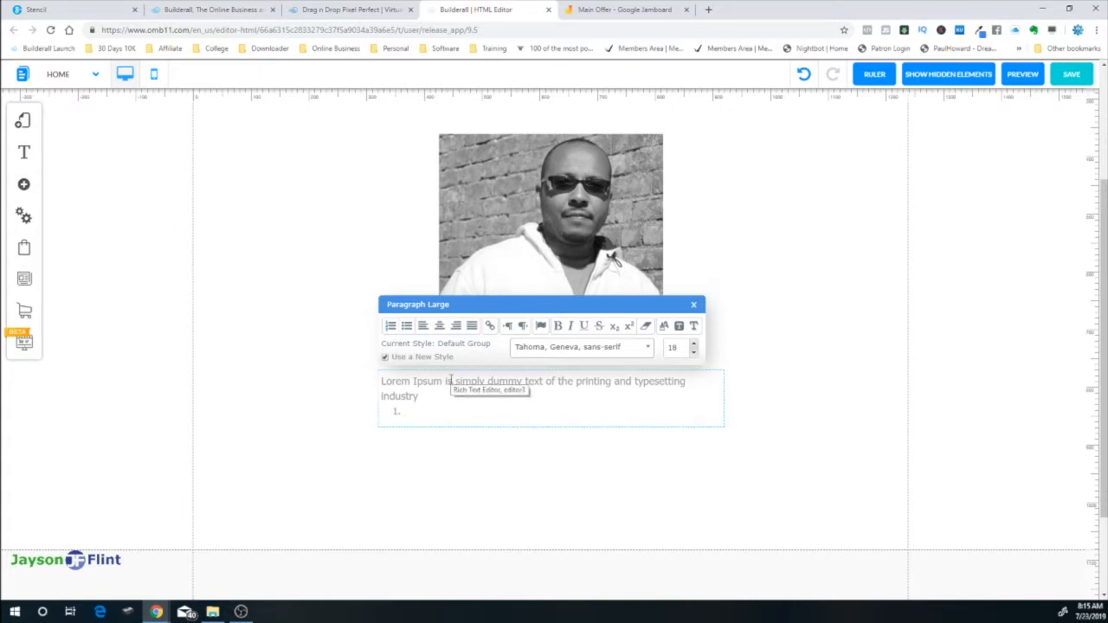
type("SET")
key("BackSpace")
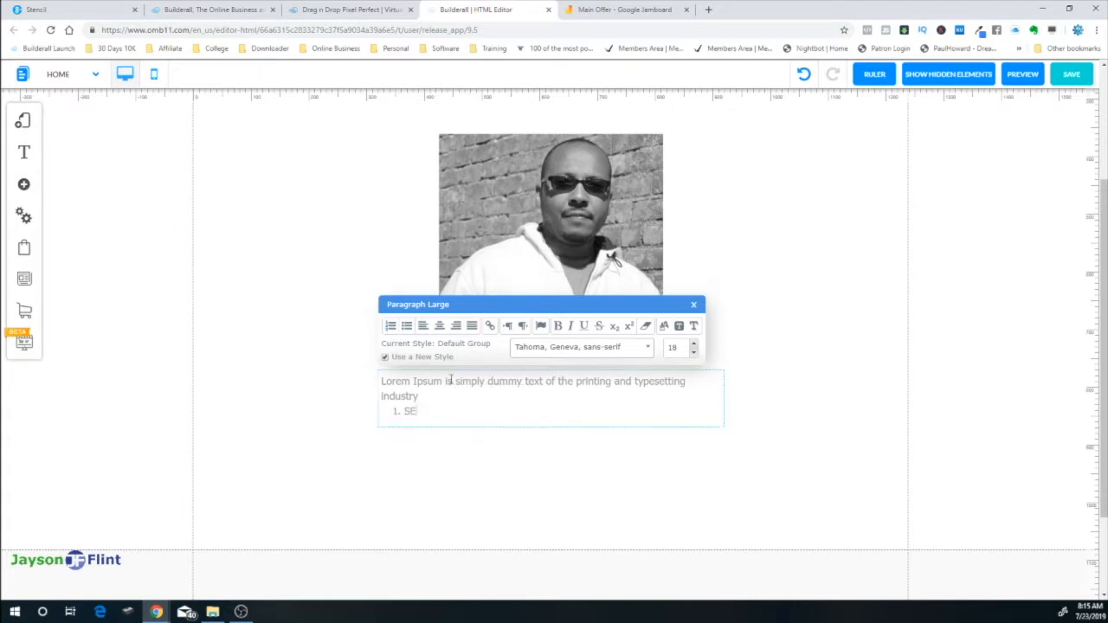
type("O")
key("Return")
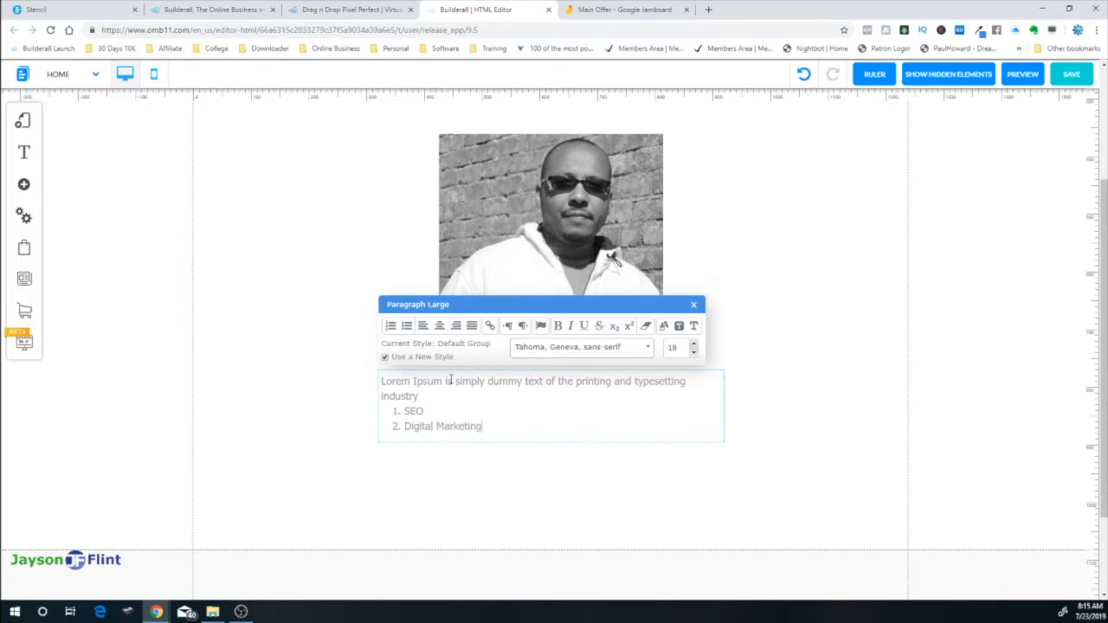
left_click(780, 386)
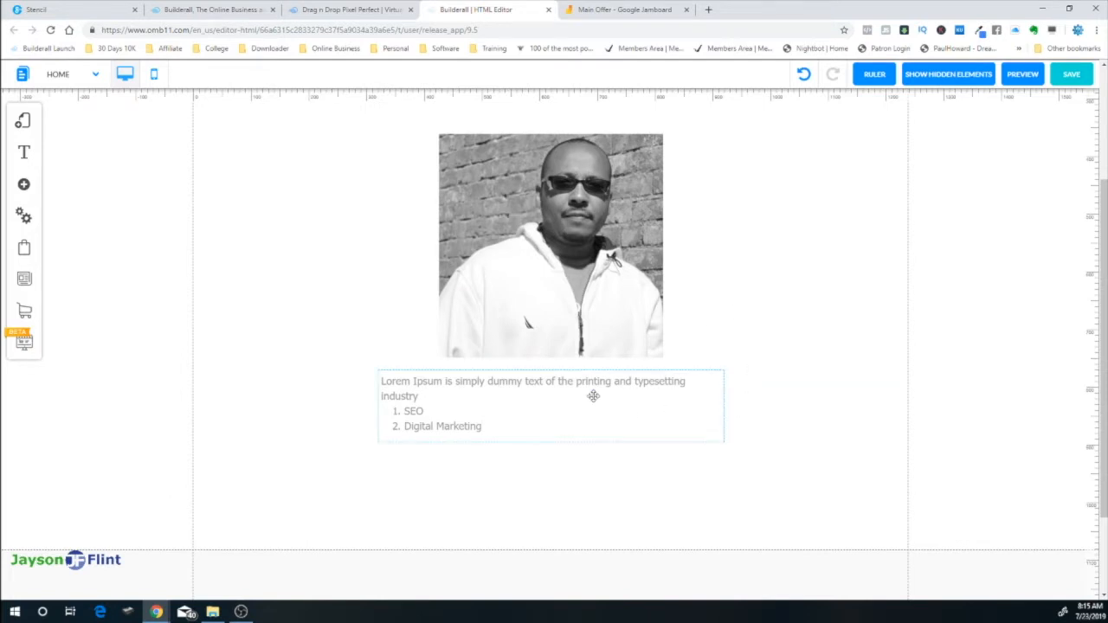
Check the Contact Form note on the Jamboard plan, then return to the editor
left_click(618, 9)
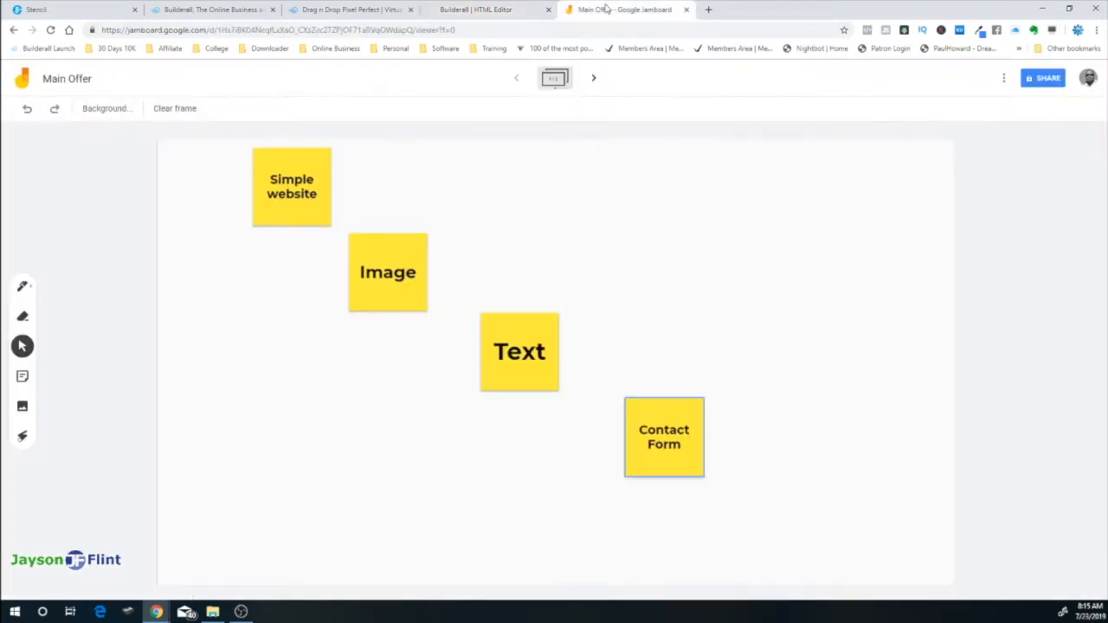
left_click(664, 440)
left_click(604, 269)
left_click(512, 13)
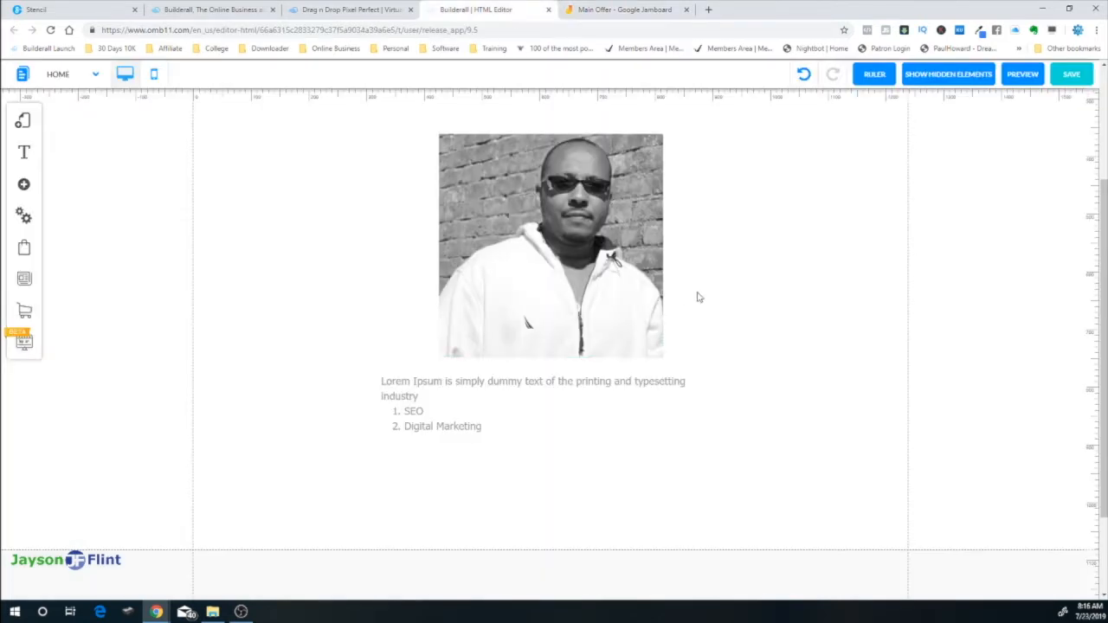
Insert the first standard image template and shrink it into the header's top-left corner
scroll(767, 341, "up", 2)
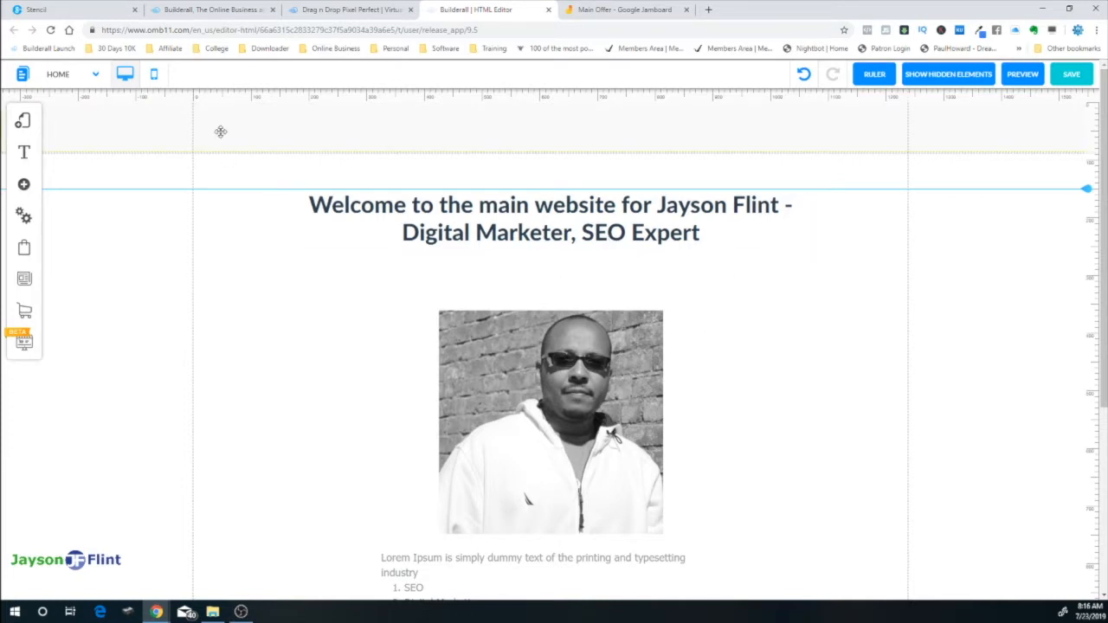
left_click(24, 184)
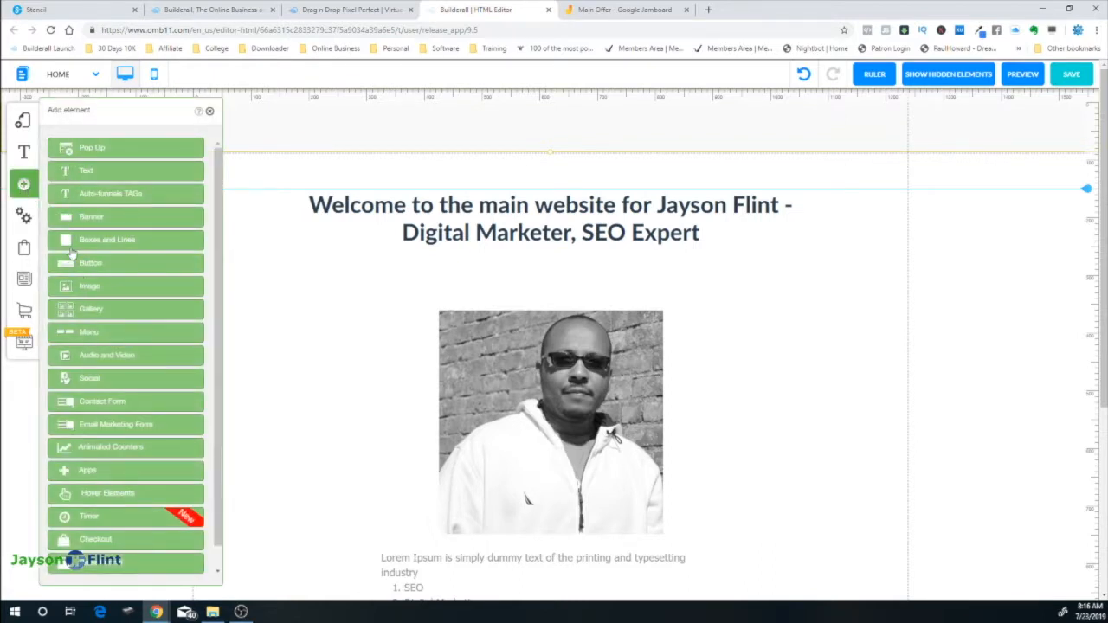
left_click(93, 292)
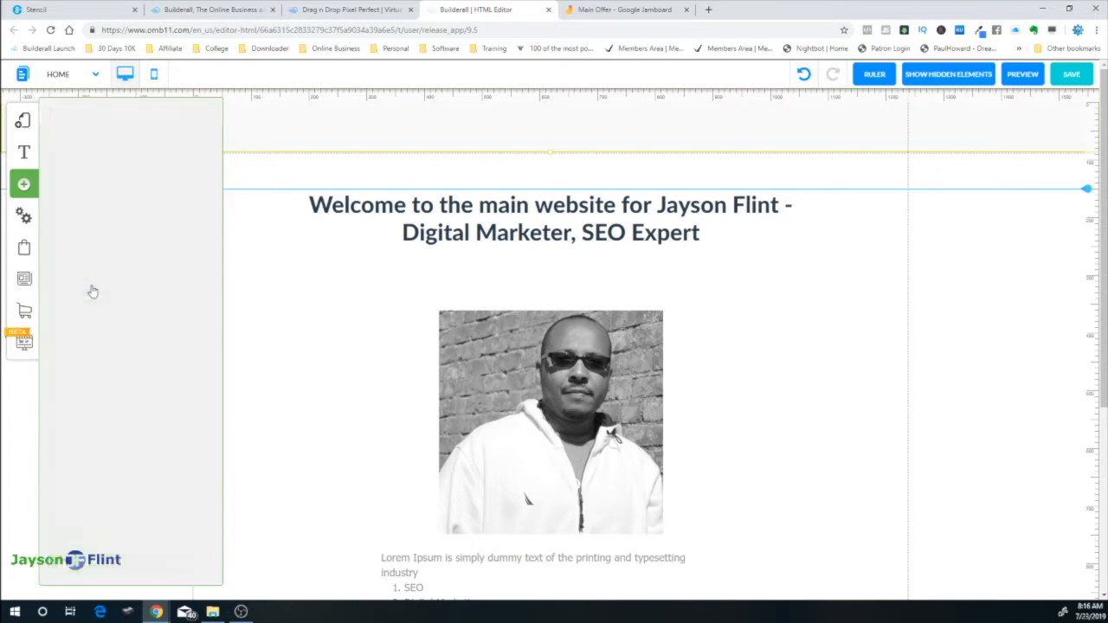
left_click(149, 218)
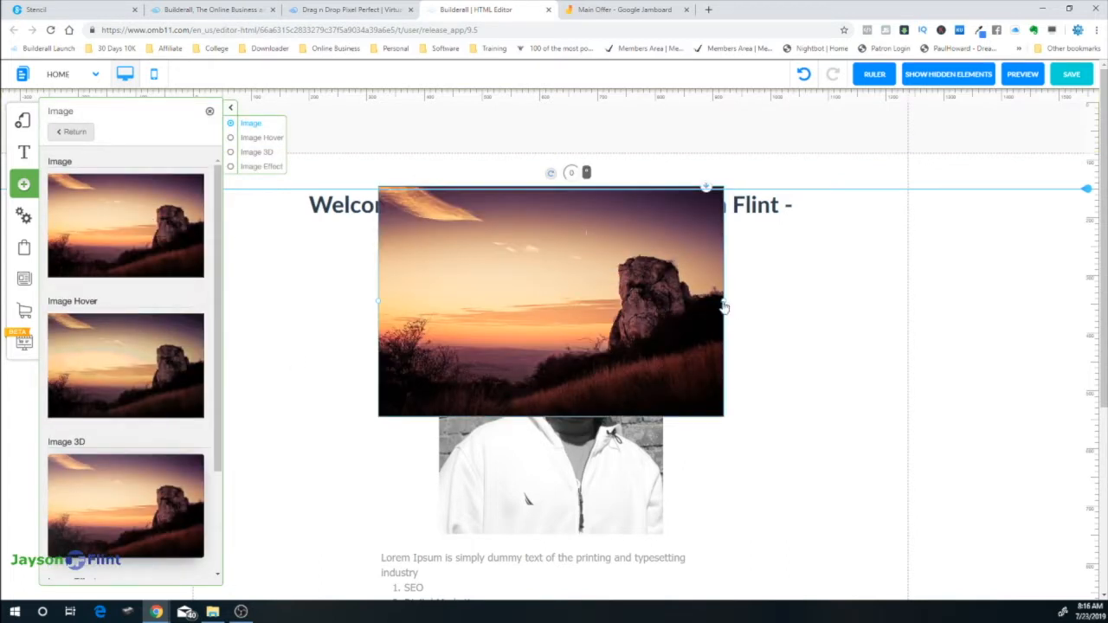
left_click_drag(724, 306, 236, 125)
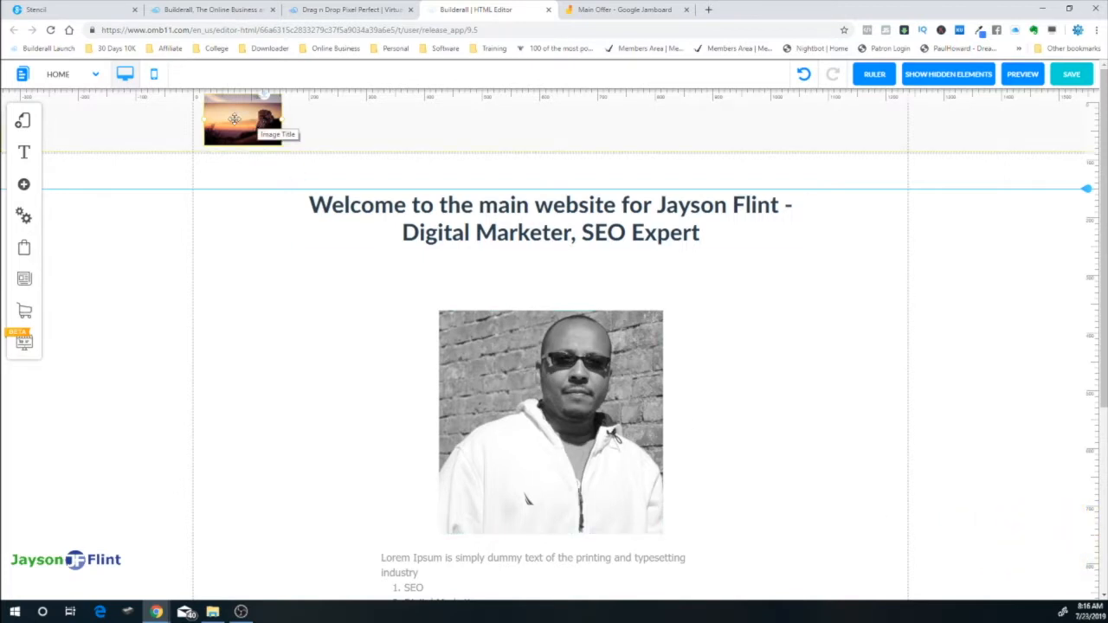
Replace the sunset placeholder with the owner's name logo from My Files and nudge it lower
left_click(233, 119)
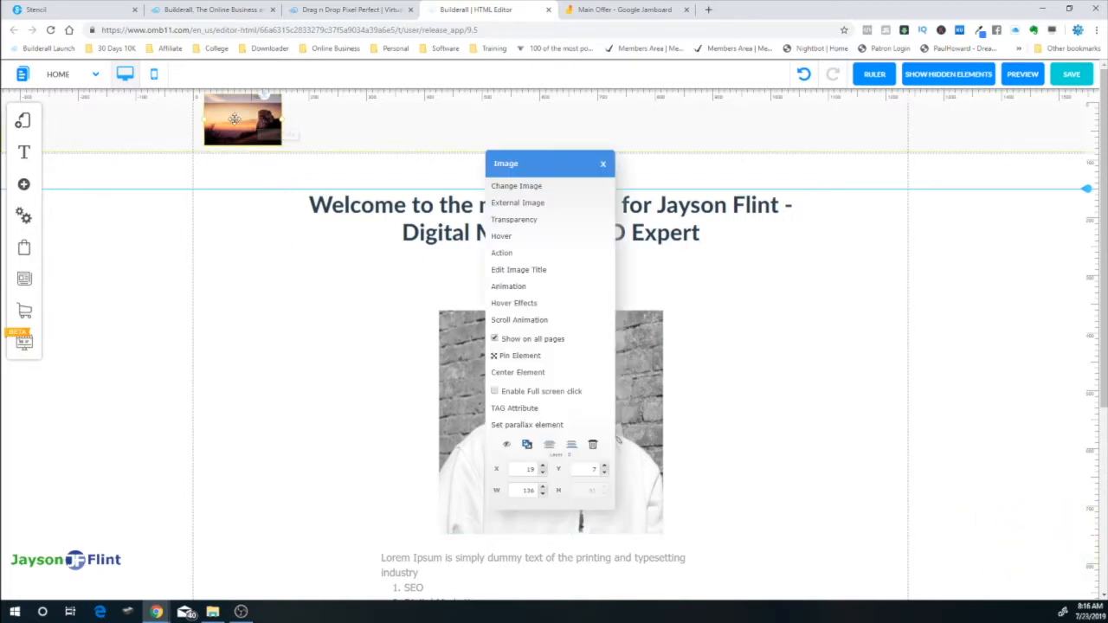
left_click(515, 189)
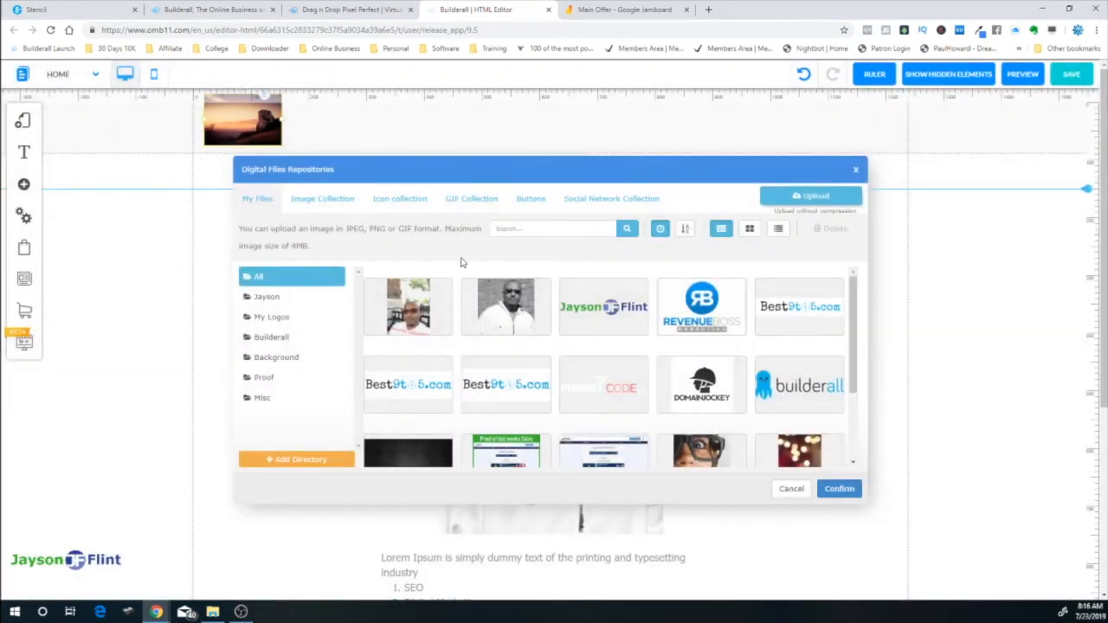
left_click(610, 312)
left_click(841, 487)
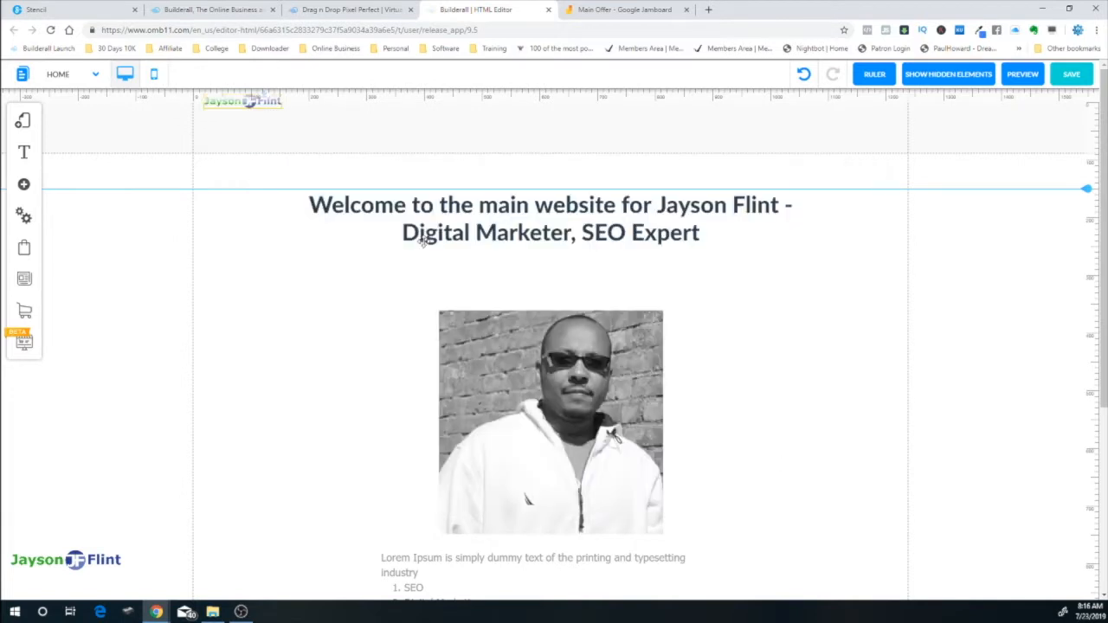
left_click_drag(242, 106, 333, 128)
left_click(340, 128)
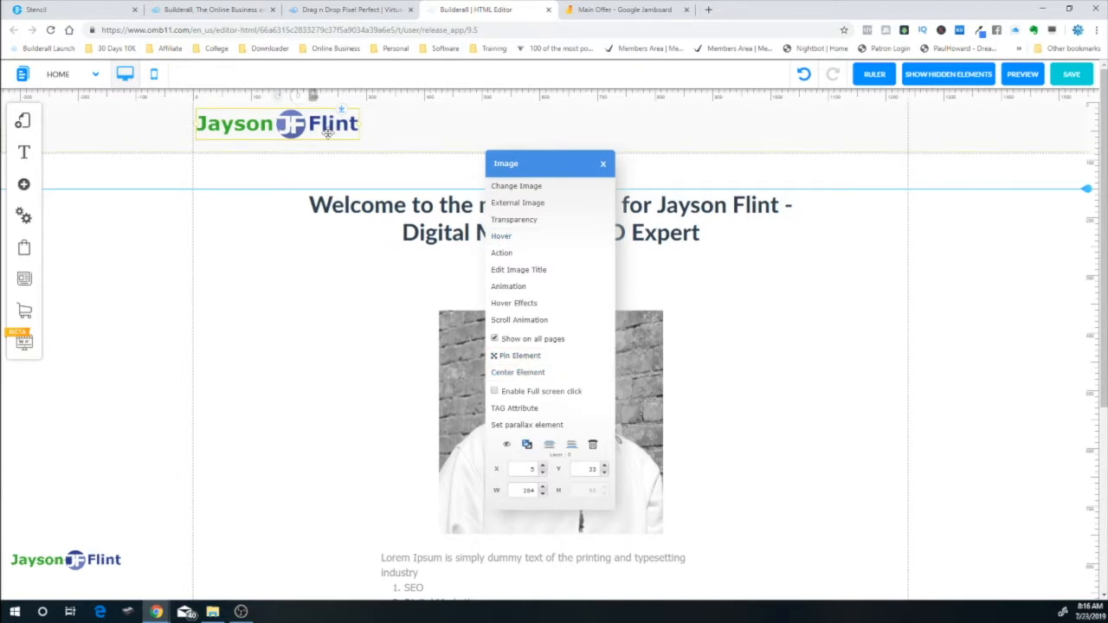
left_click(403, 128)
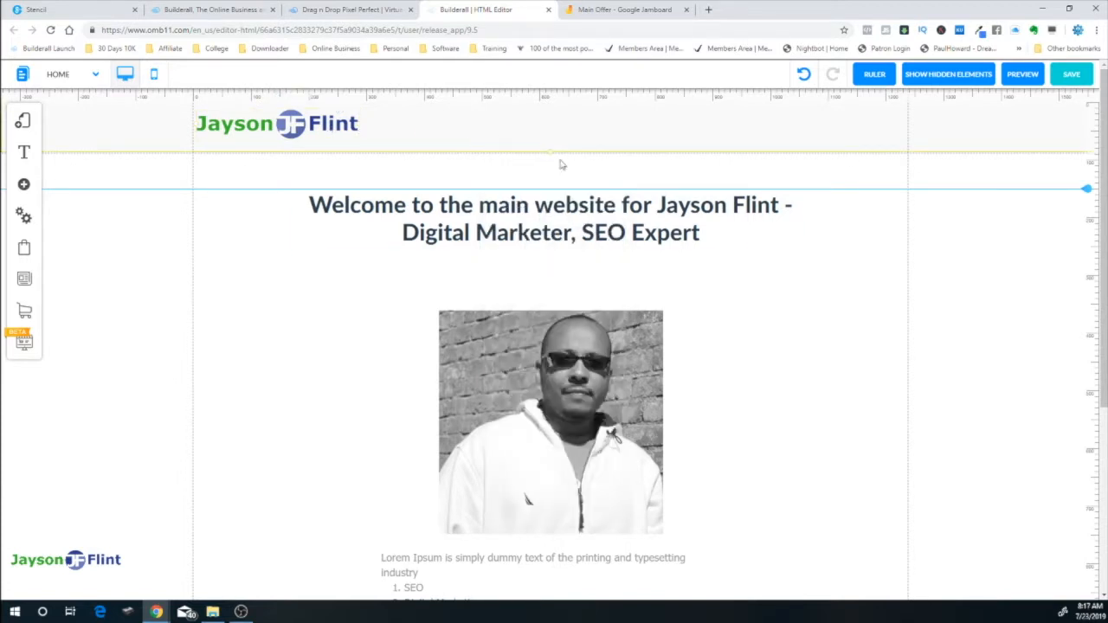
left_click(764, 337)
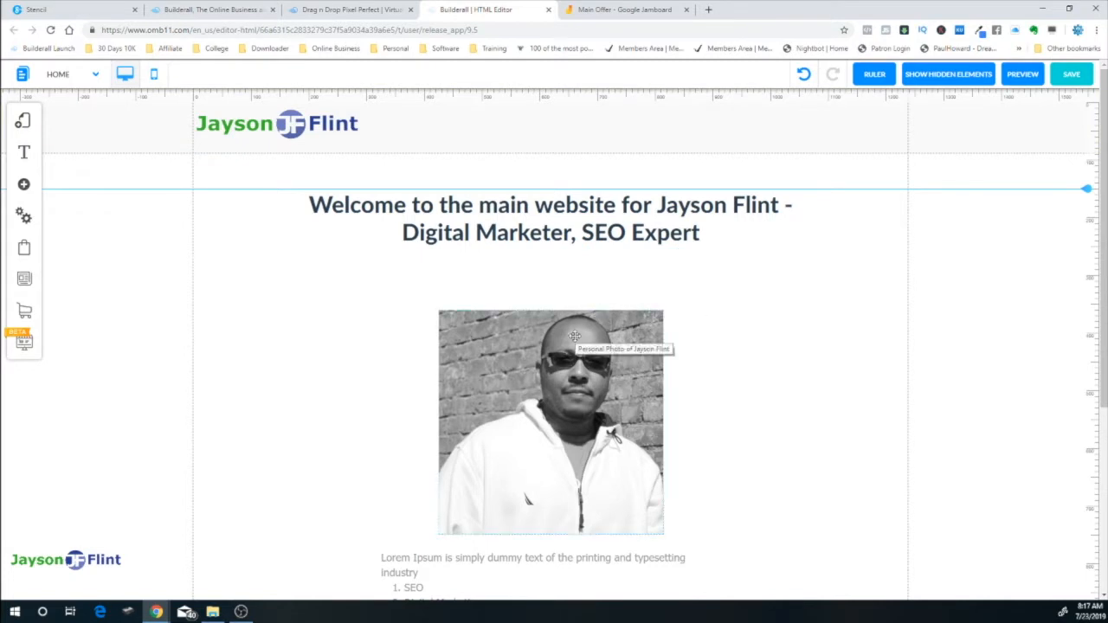
Drag the section's bottom border down to make room below the list
scroll(606, 389, "down", 3)
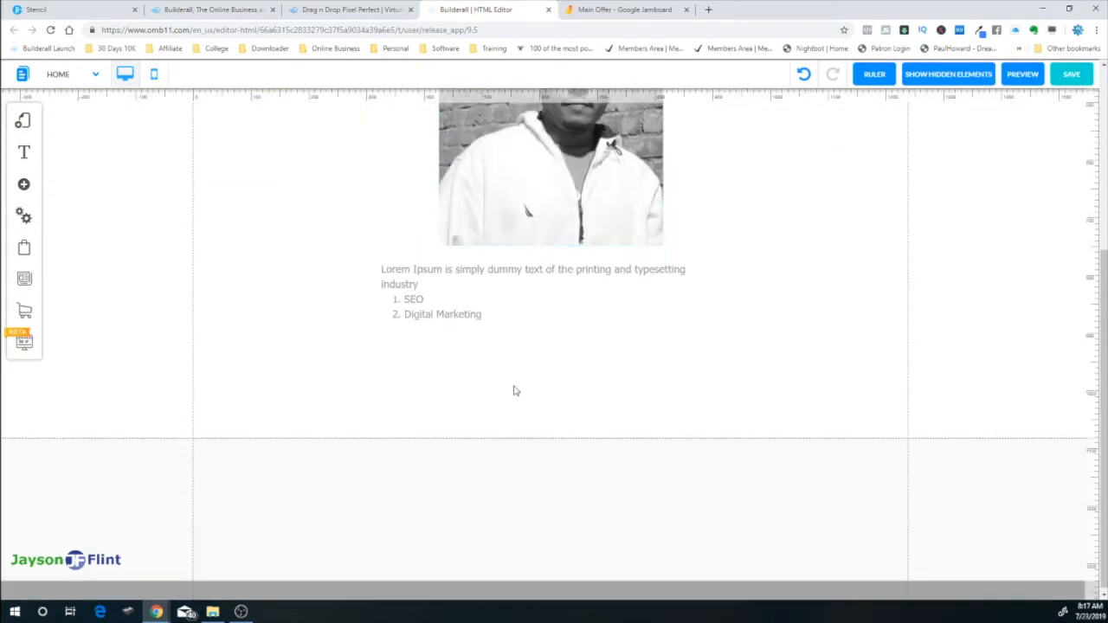
left_click_drag(549, 442, 547, 599)
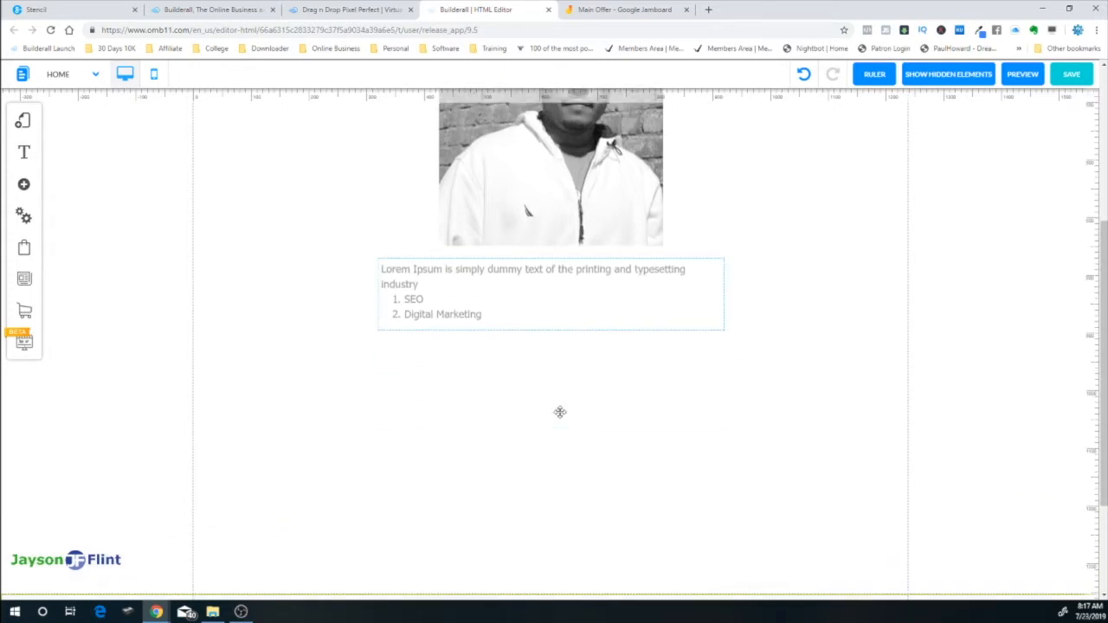
scroll(558, 420, "down", 2)
left_click_drag(544, 442, 539, 531)
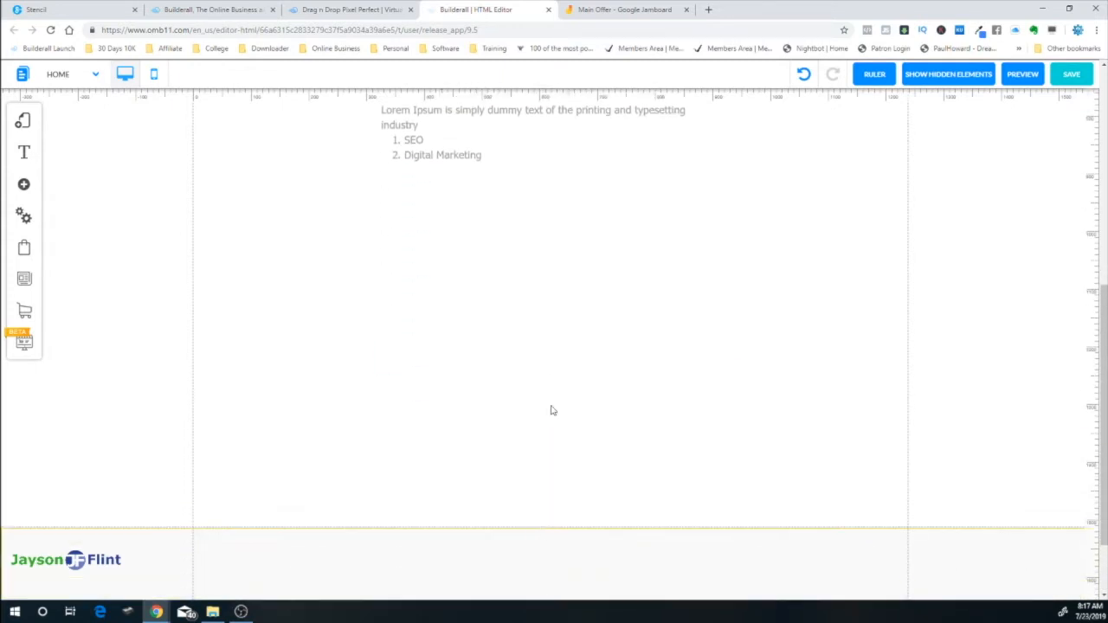
scroll(555, 407, "up", 1)
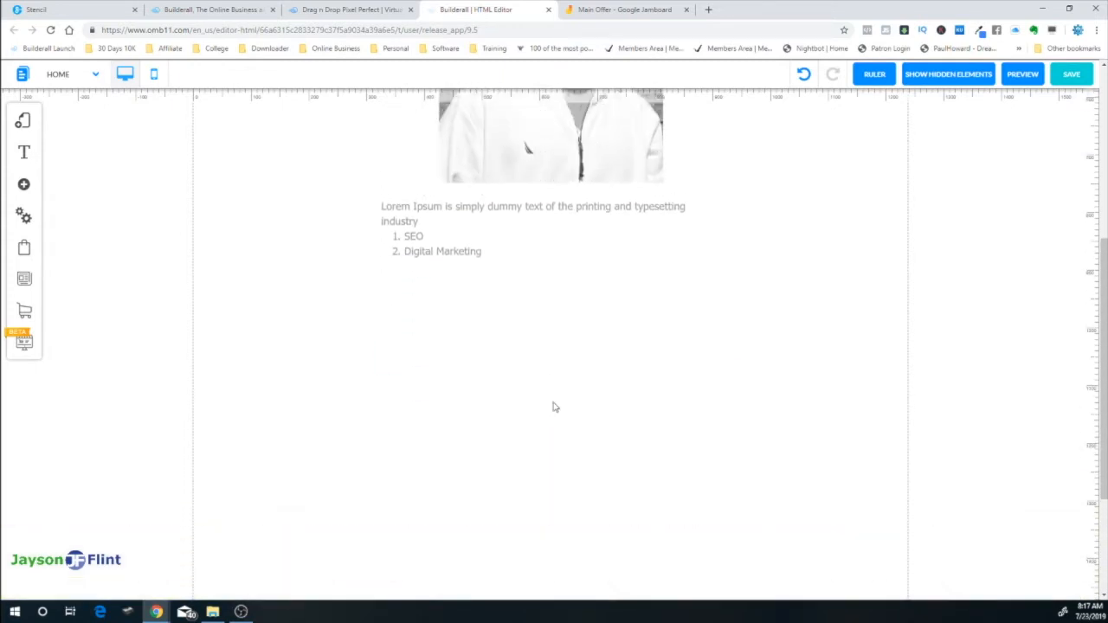
Insert the third contact form template with a green Submit button, centred below the list text
left_click(25, 186)
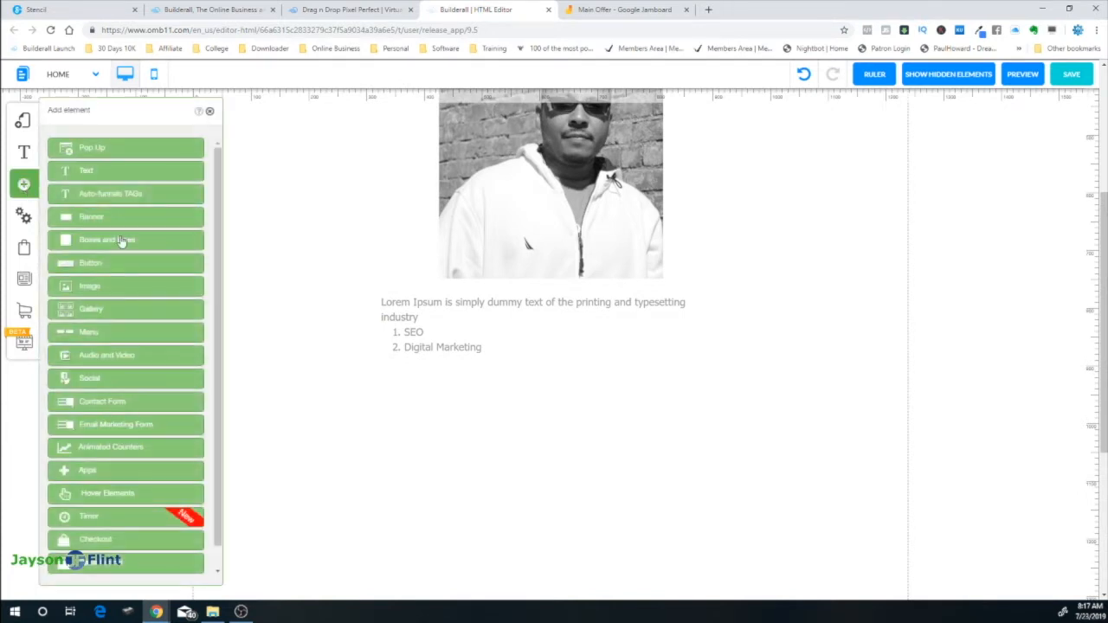
left_click(117, 403)
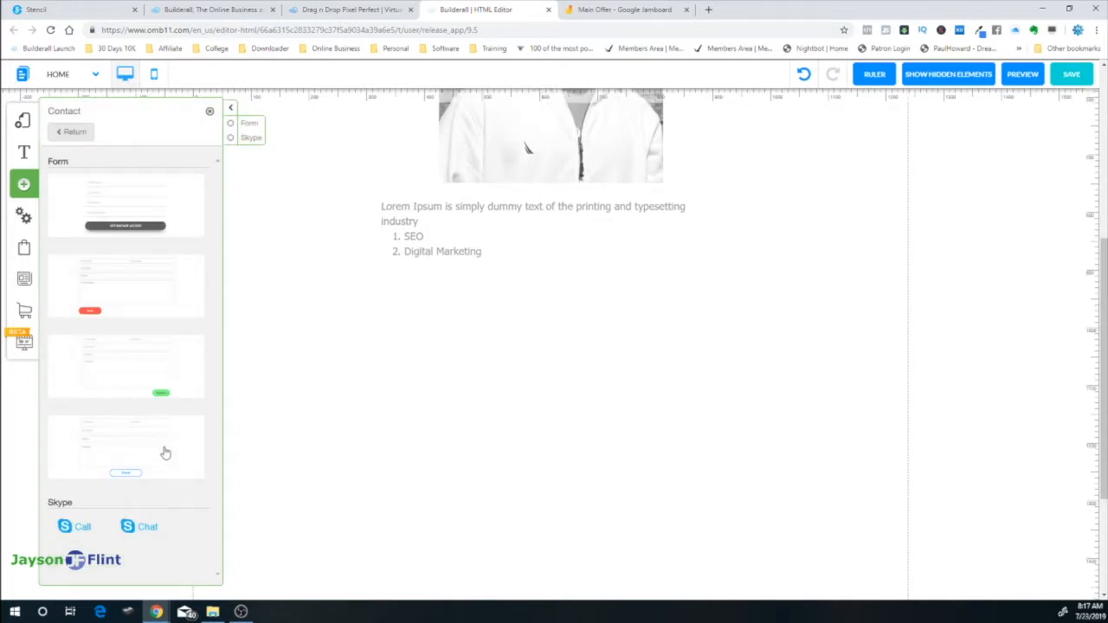
left_click(113, 357)
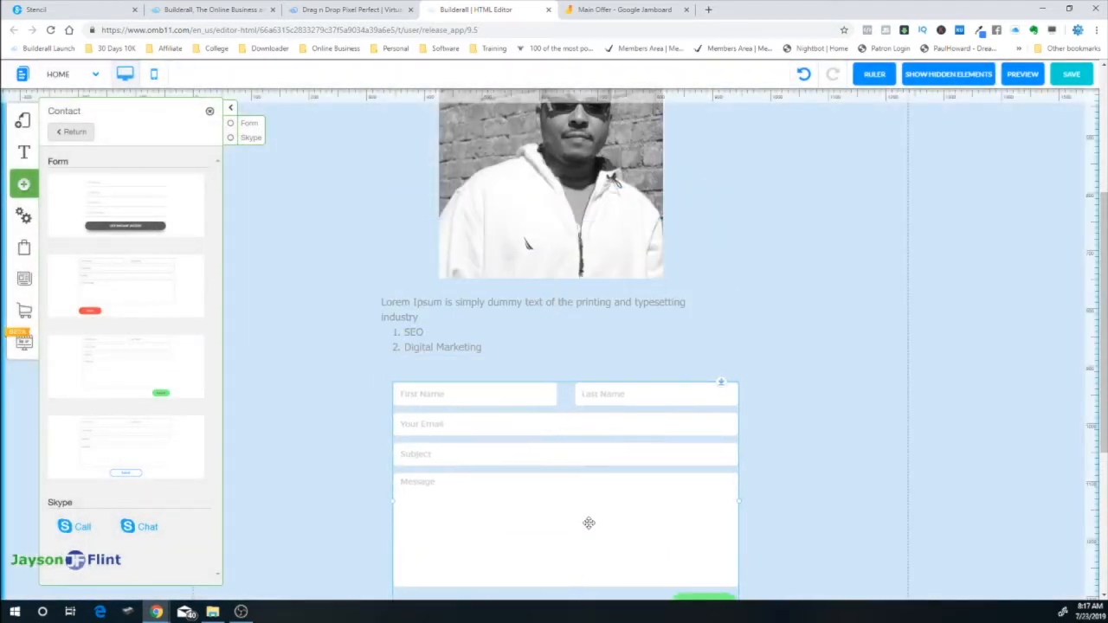
left_click_drag(589, 523, 586, 526)
scroll(682, 502, "down", 3)
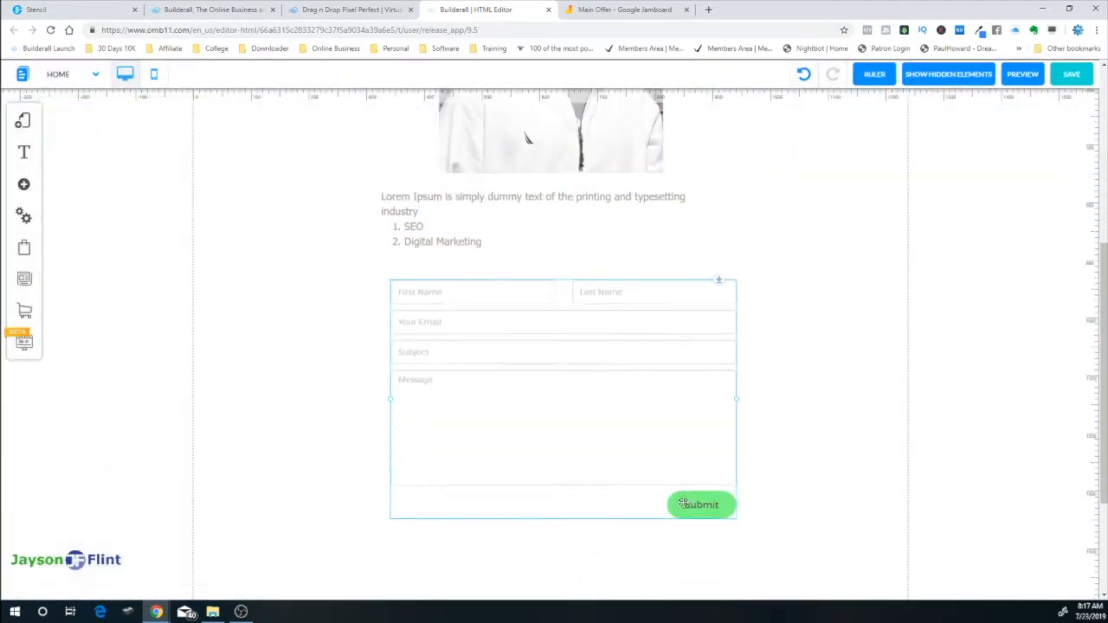
left_click_drag(602, 331, 592, 352)
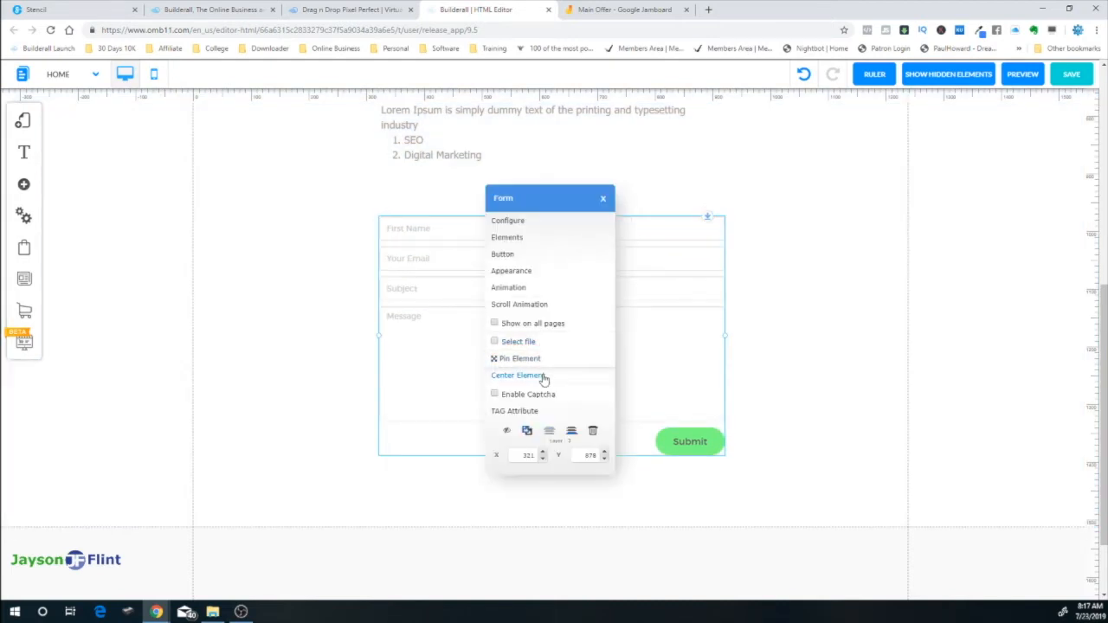
left_click(543, 377)
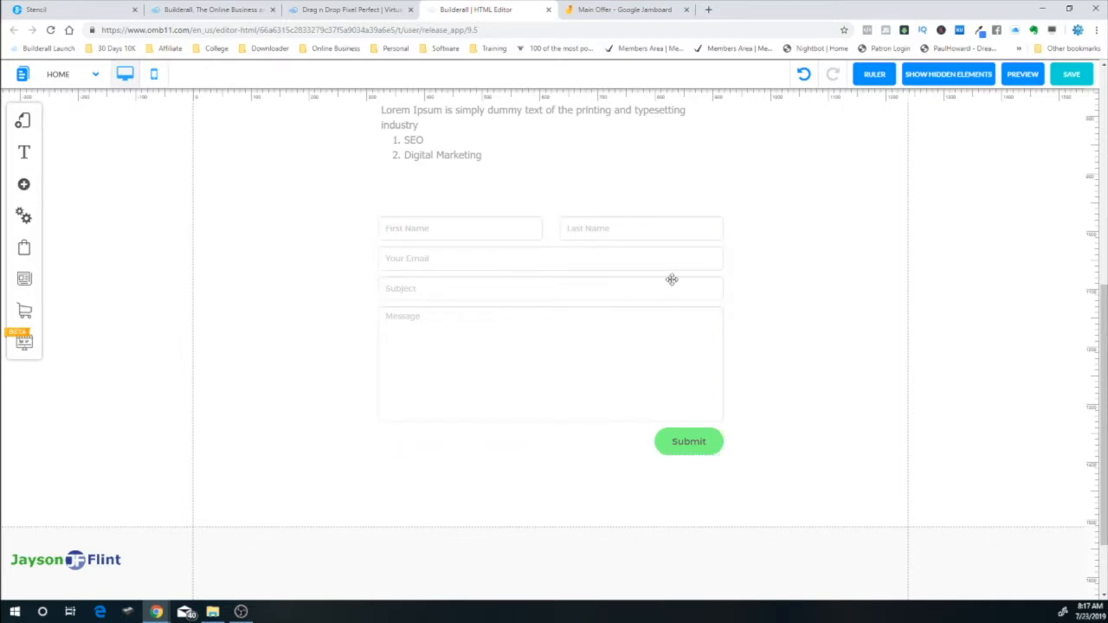
scroll(855, 283, "up", 5)
scroll(852, 294, "down", 4)
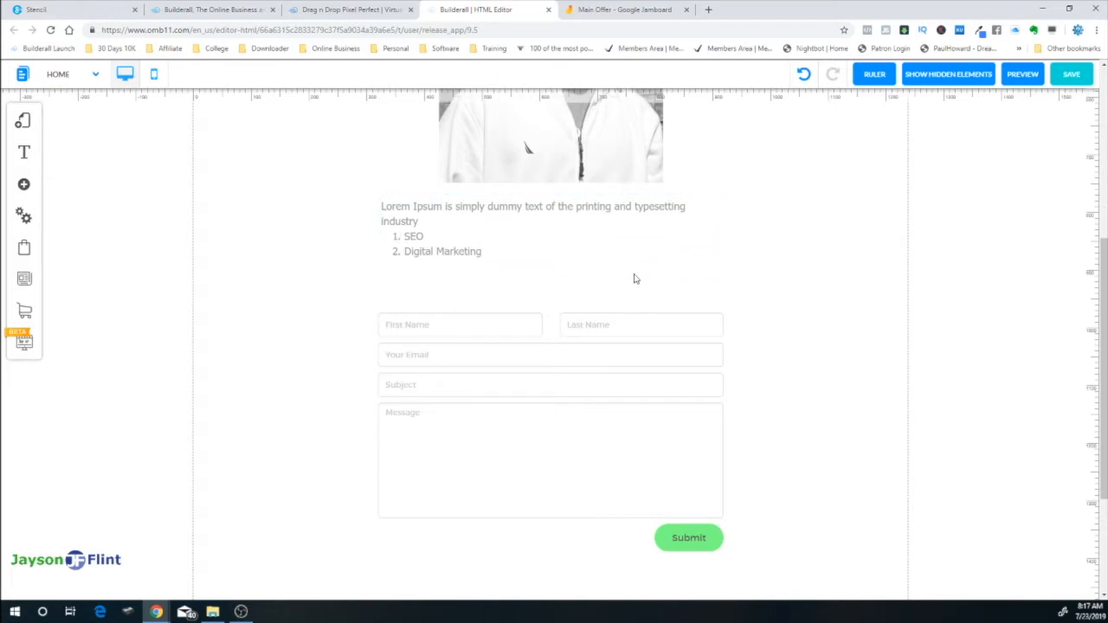
scroll(775, 370, "down", 3)
Review the form's configured elements without changes, then open its Edit Element style panel
left_click(560, 232)
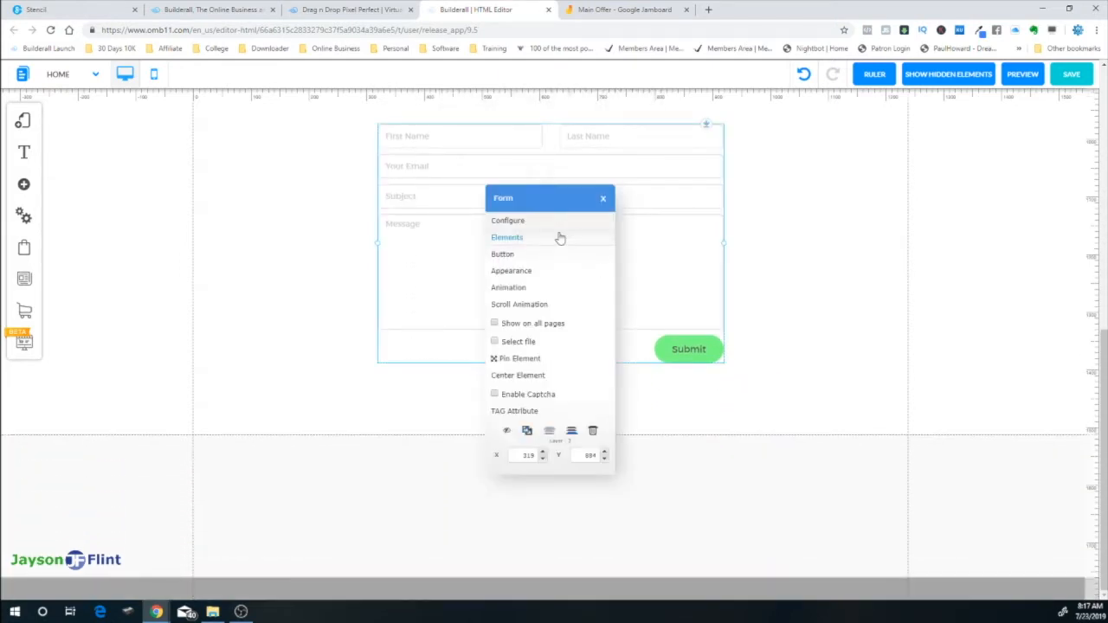
left_click(506, 238)
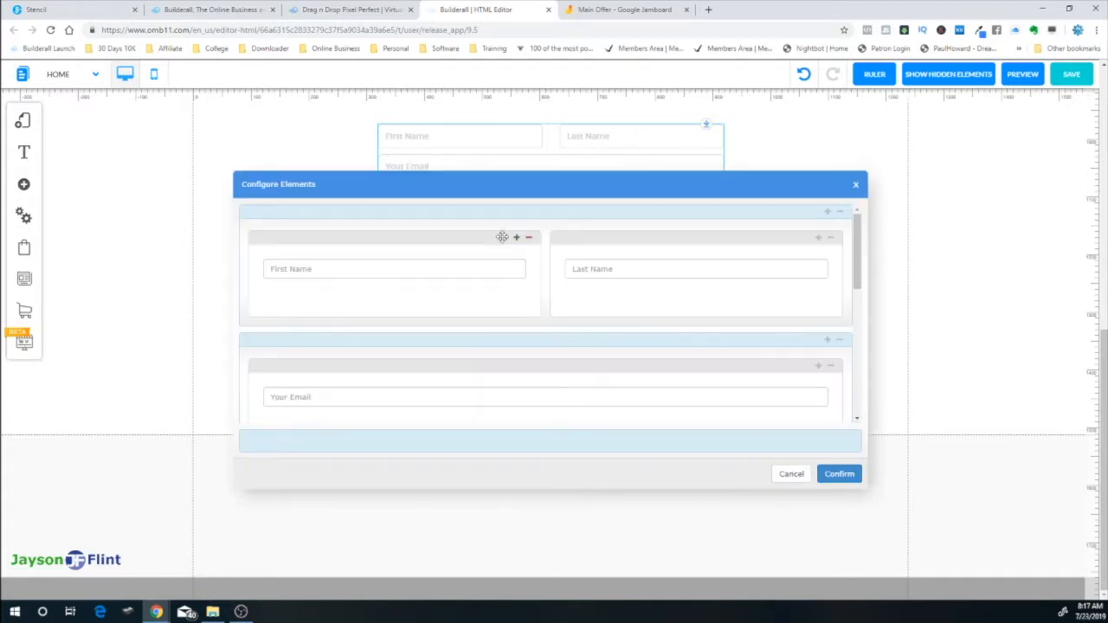
scroll(597, 340, "down", 5)
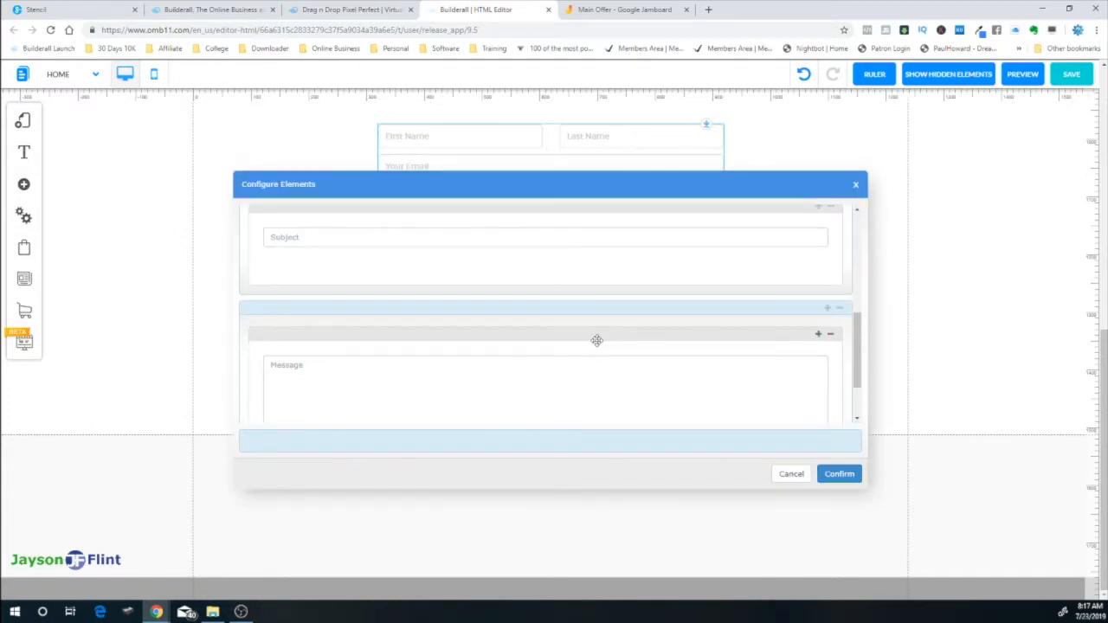
scroll(596, 340, "down", 2)
scroll(683, 341, "up", 10)
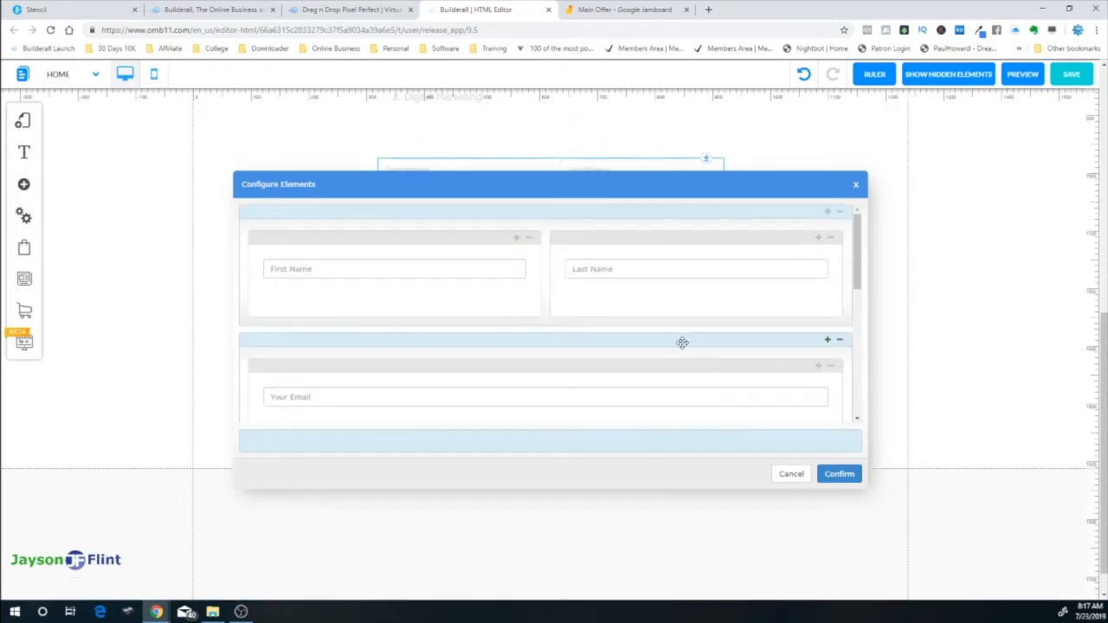
left_click(789, 476)
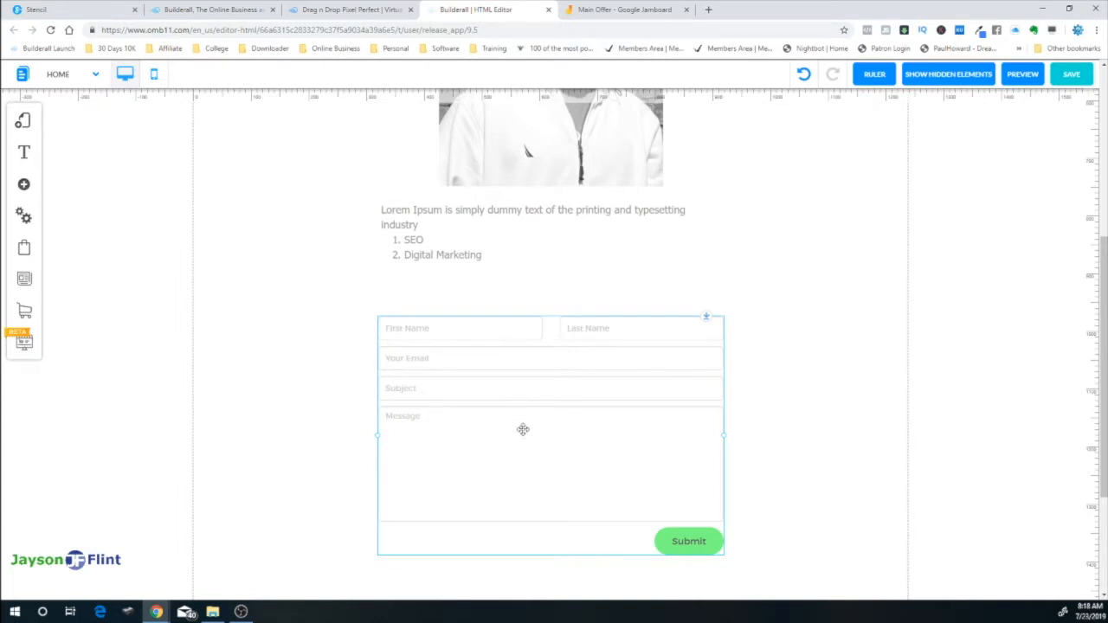
left_click(522, 428)
left_click(521, 276)
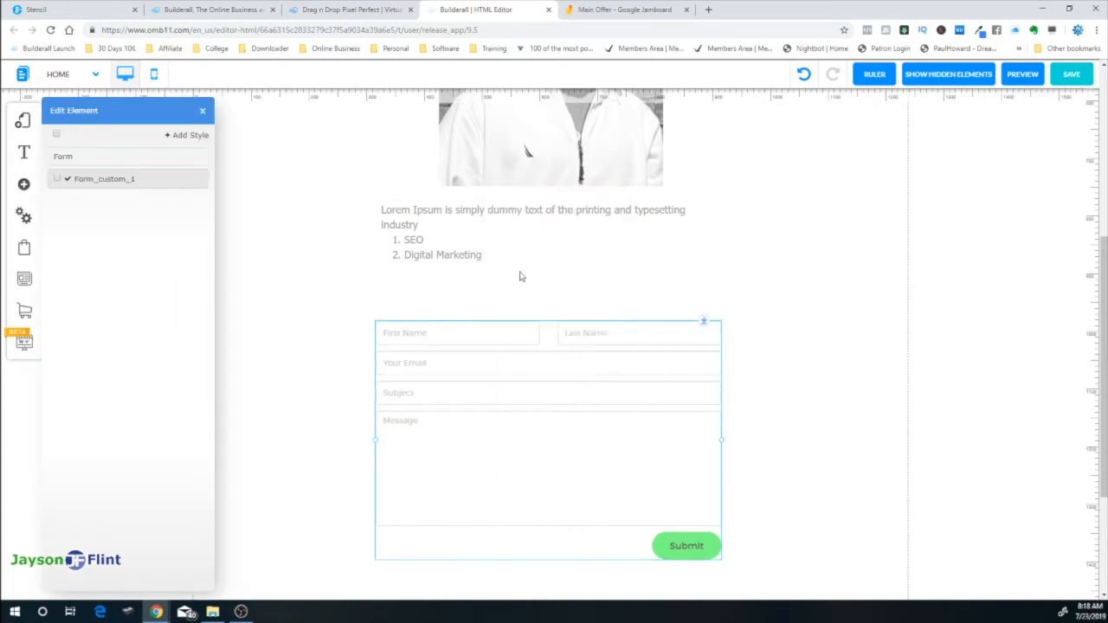
Set the label colour under Form Label Styles to black in Customize Item Style
mouse_move(156, 180)
left_click(177, 179)
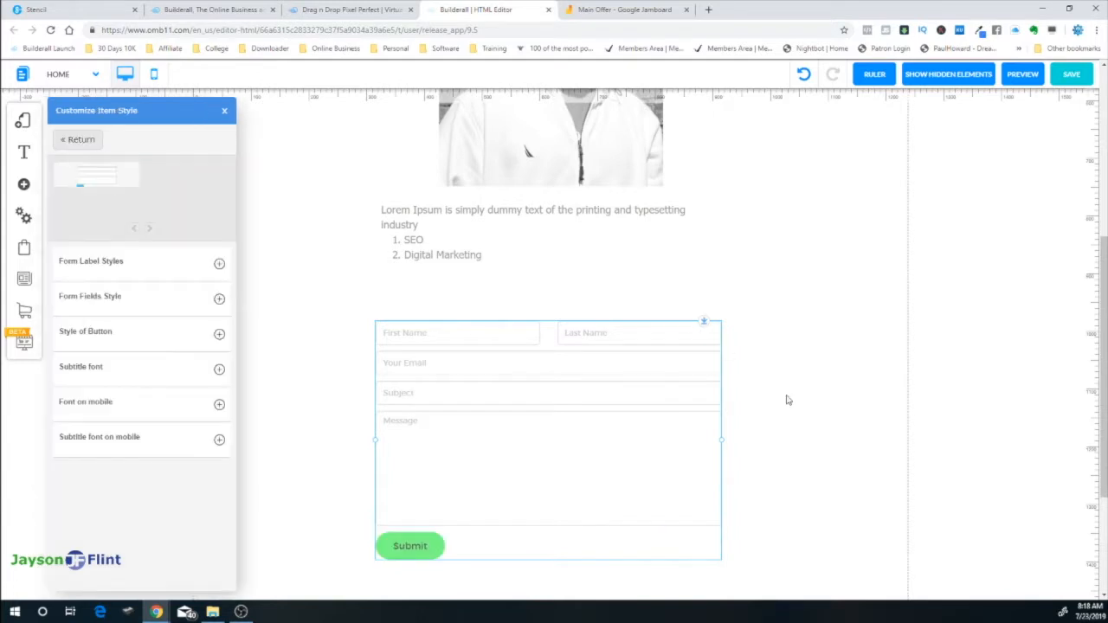
scroll(793, 401, "down", 1)
scroll(857, 388, "down", 1)
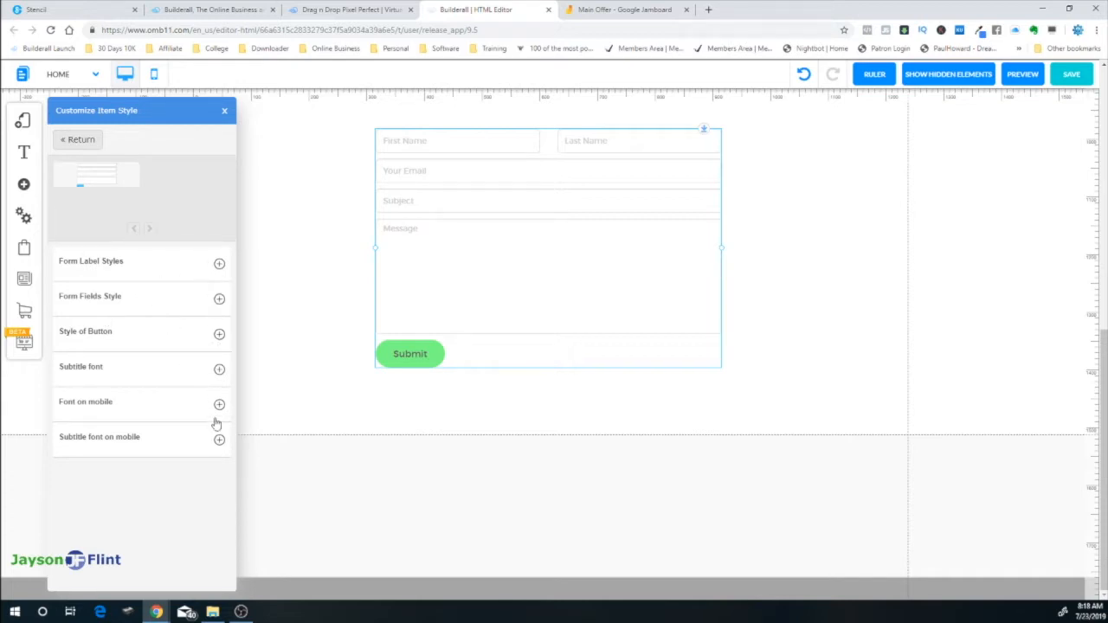
left_click(219, 265)
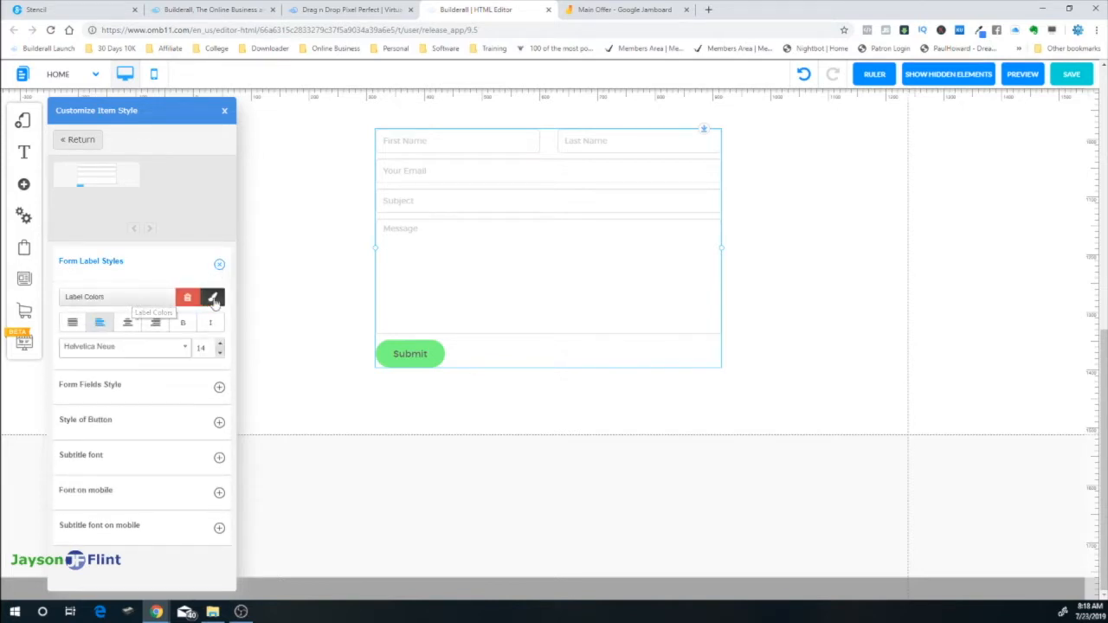
left_click(213, 298)
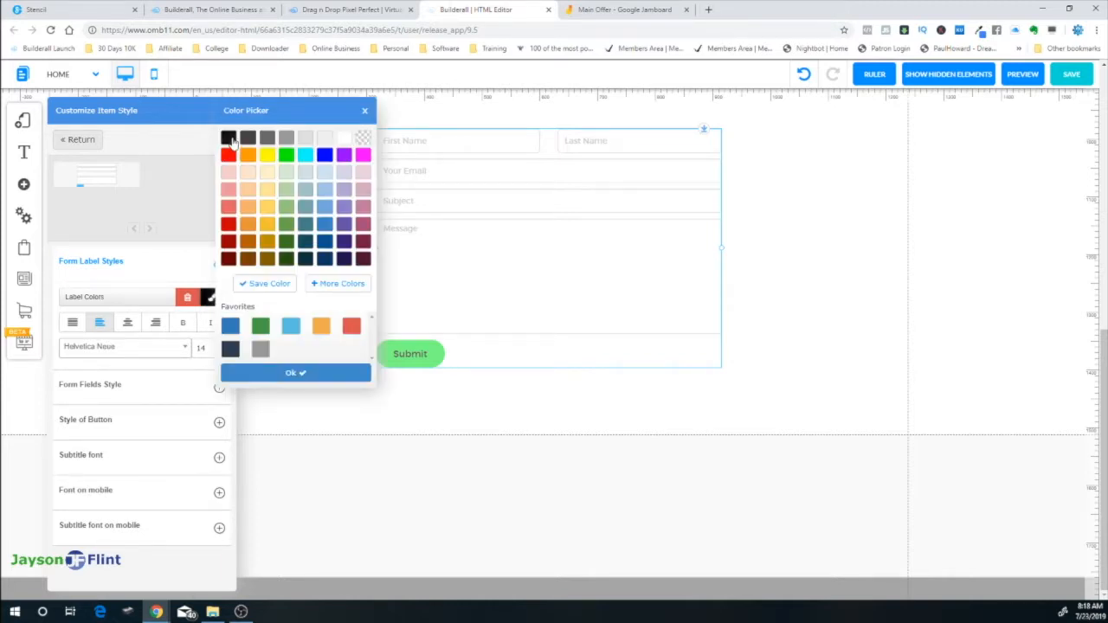
left_click(270, 374)
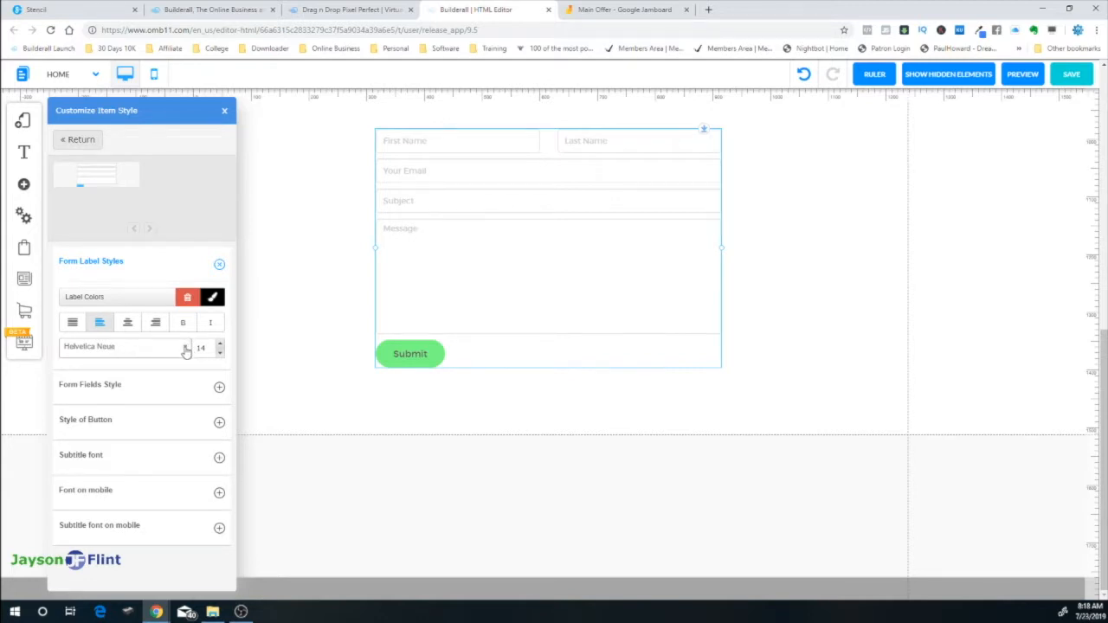
In Form Fields Style, set the label colour to black and the border colour to red
left_click(219, 389)
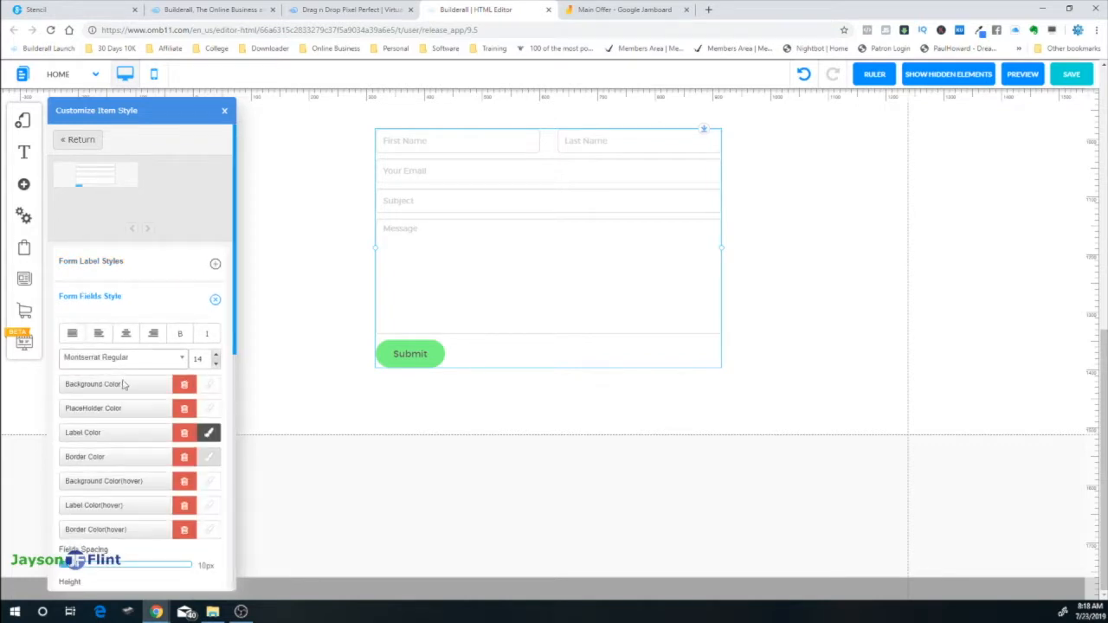
left_click(209, 433)
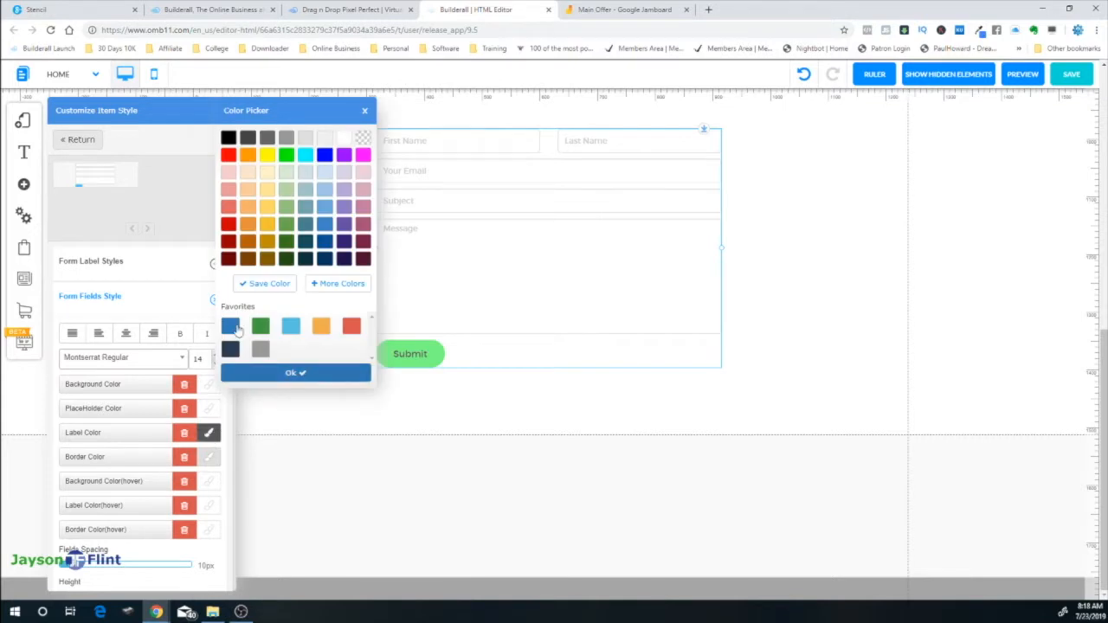
left_click(228, 140)
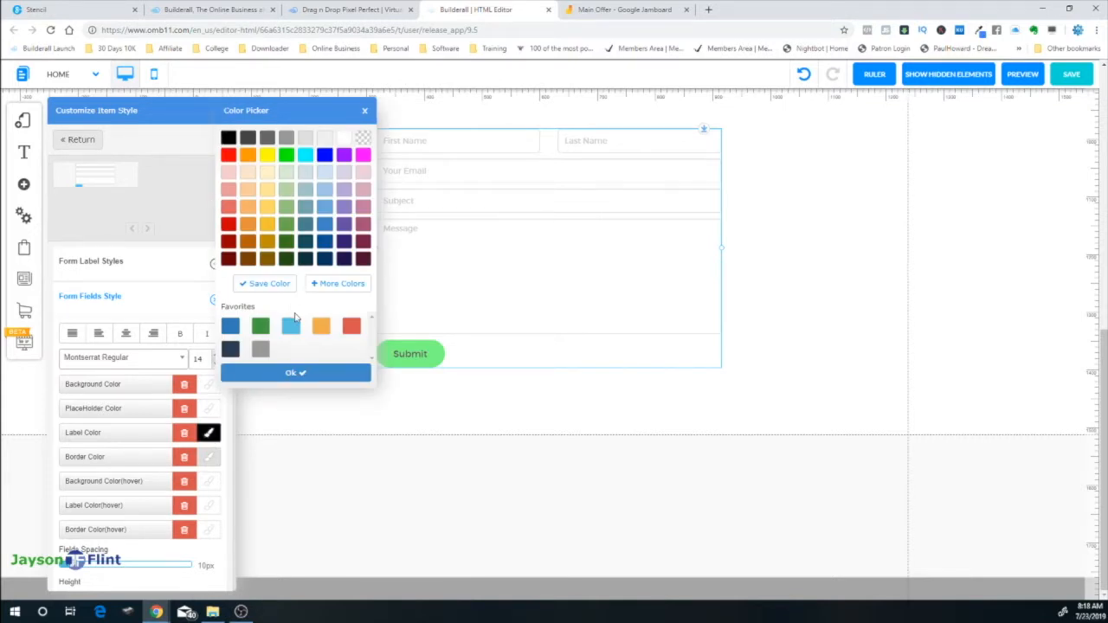
left_click(289, 373)
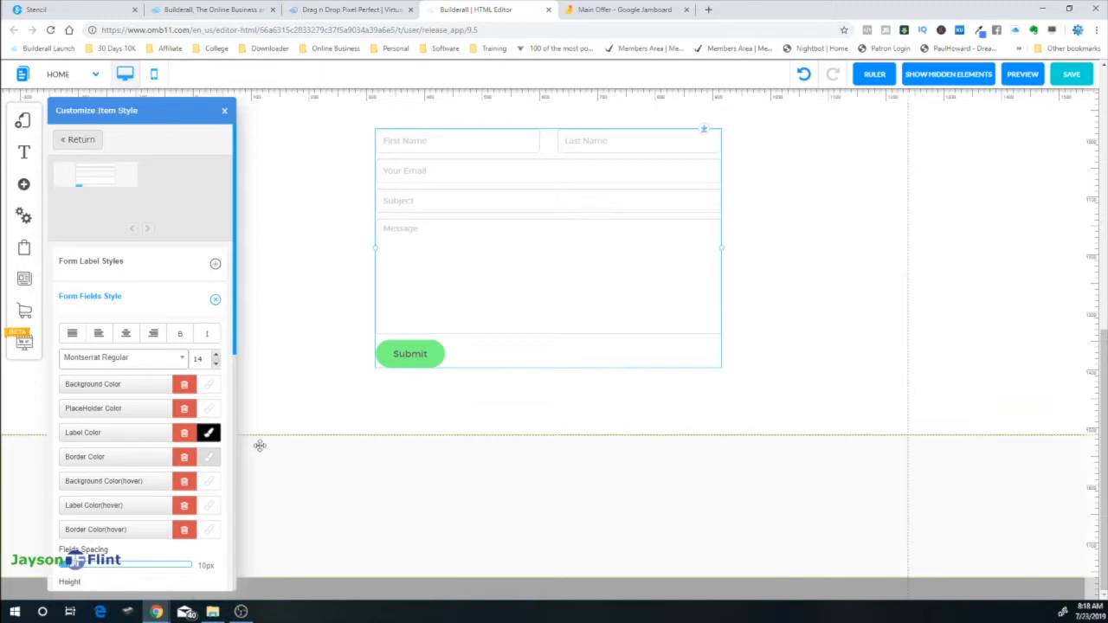
left_click(210, 461)
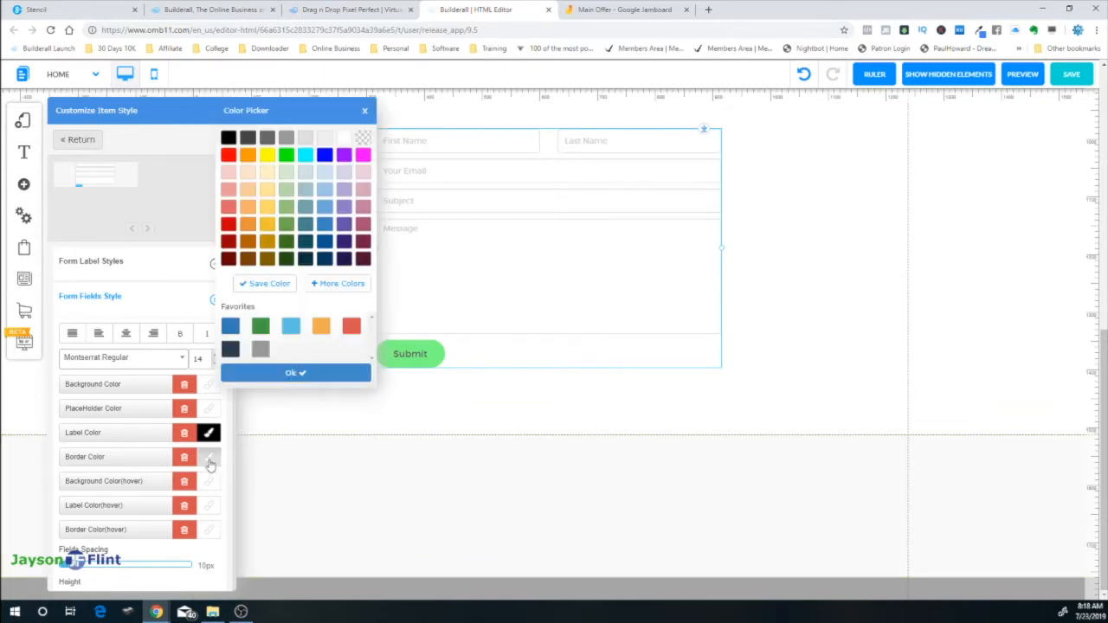
left_click(228, 156)
left_click(302, 373)
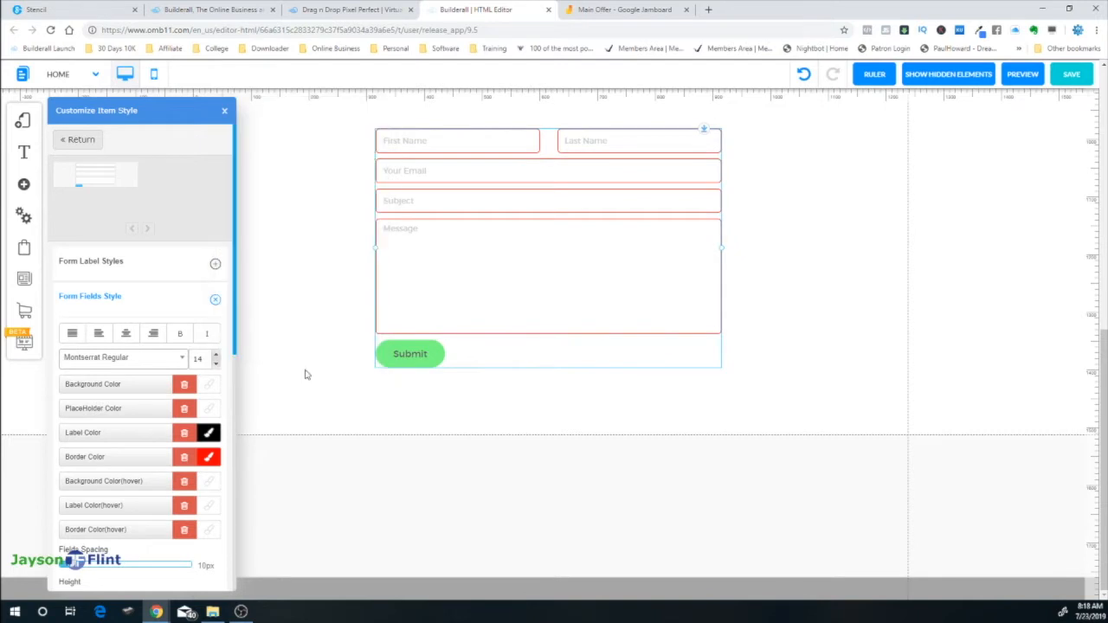
Close the style panel and bring up the form's Configure options
left_click(349, 282)
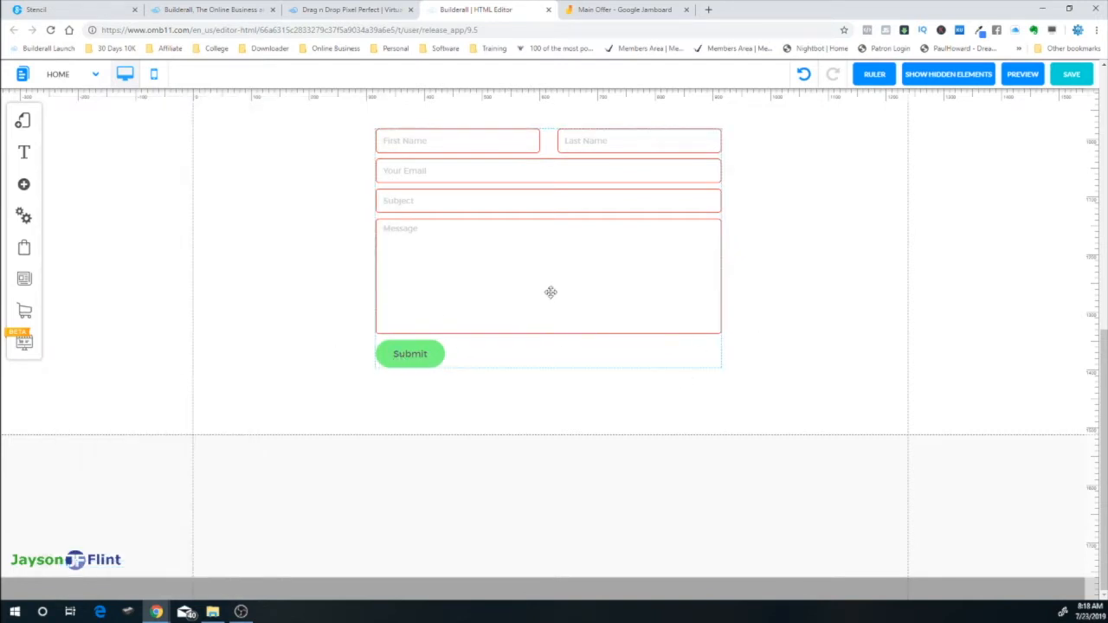
left_click(405, 356)
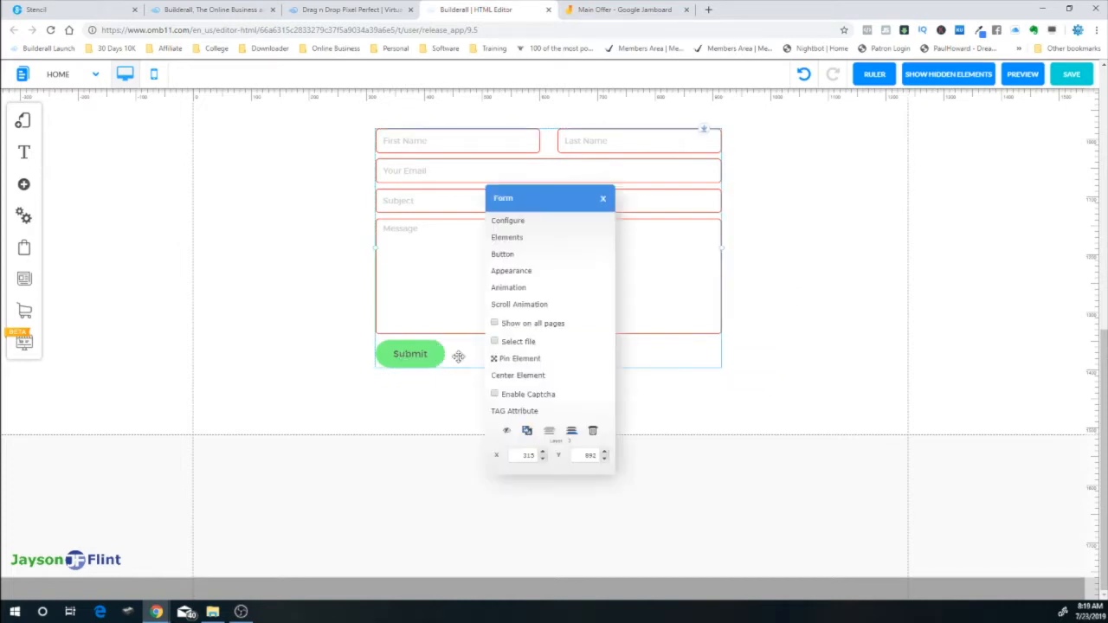
left_click(508, 222)
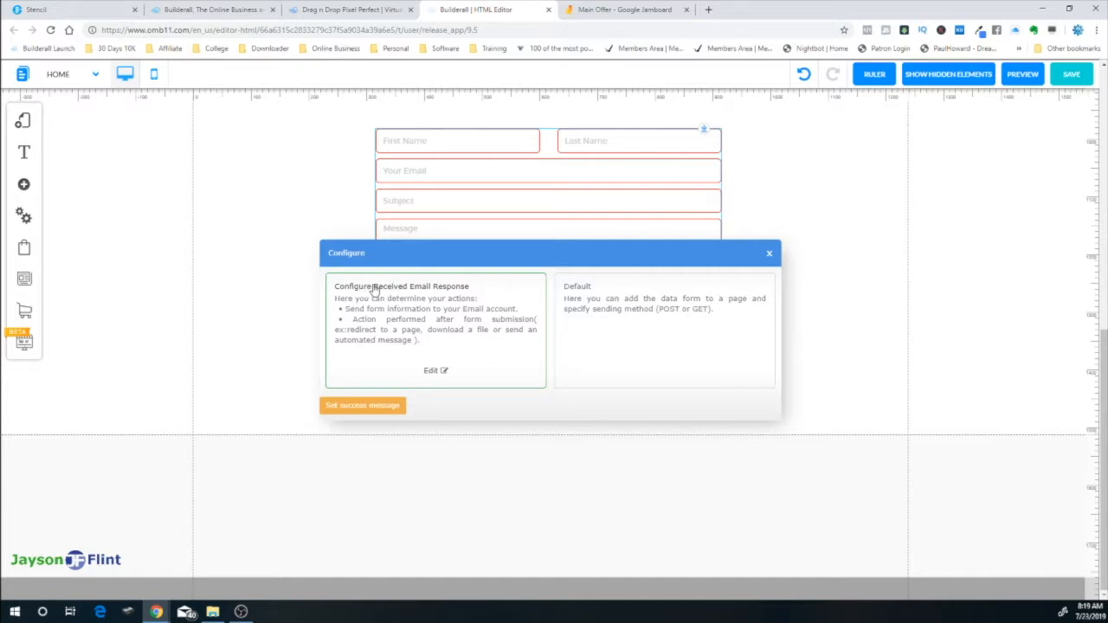
Send received form e-mails to the owner's address with subject 'New Contact' and no coupon list
left_click(436, 372)
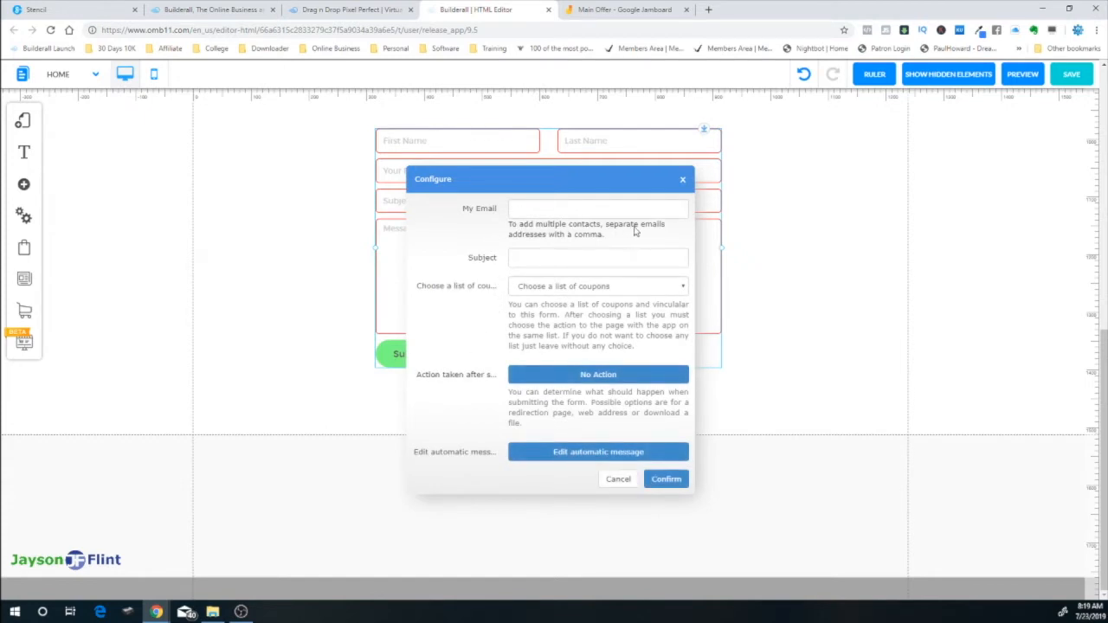
left_click(555, 207)
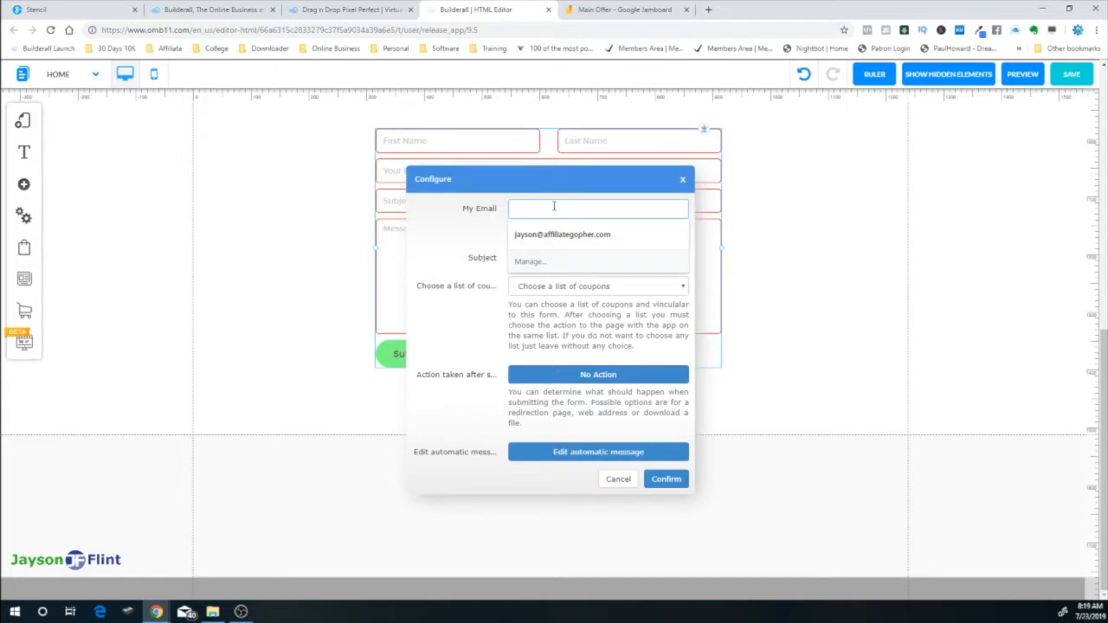
left_click(584, 234)
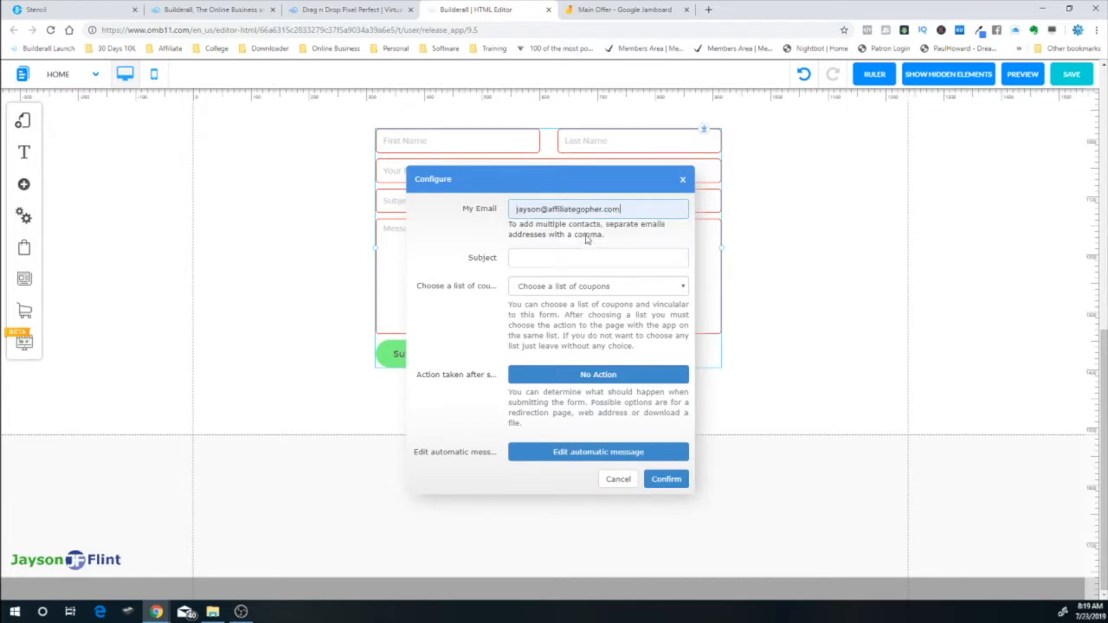
left_click(529, 259)
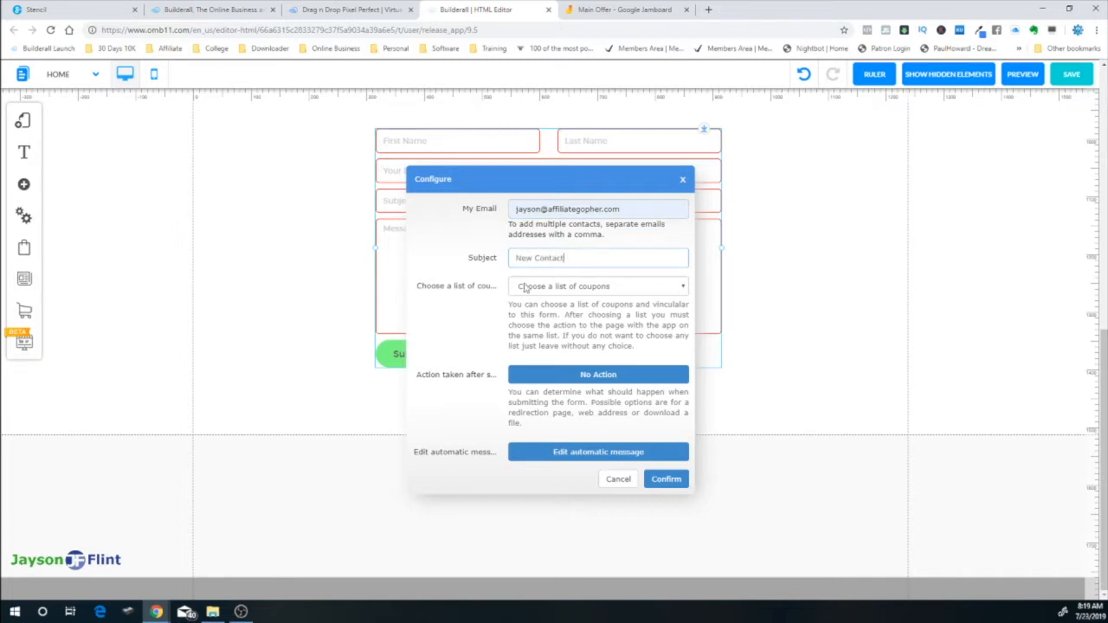
left_click(559, 287)
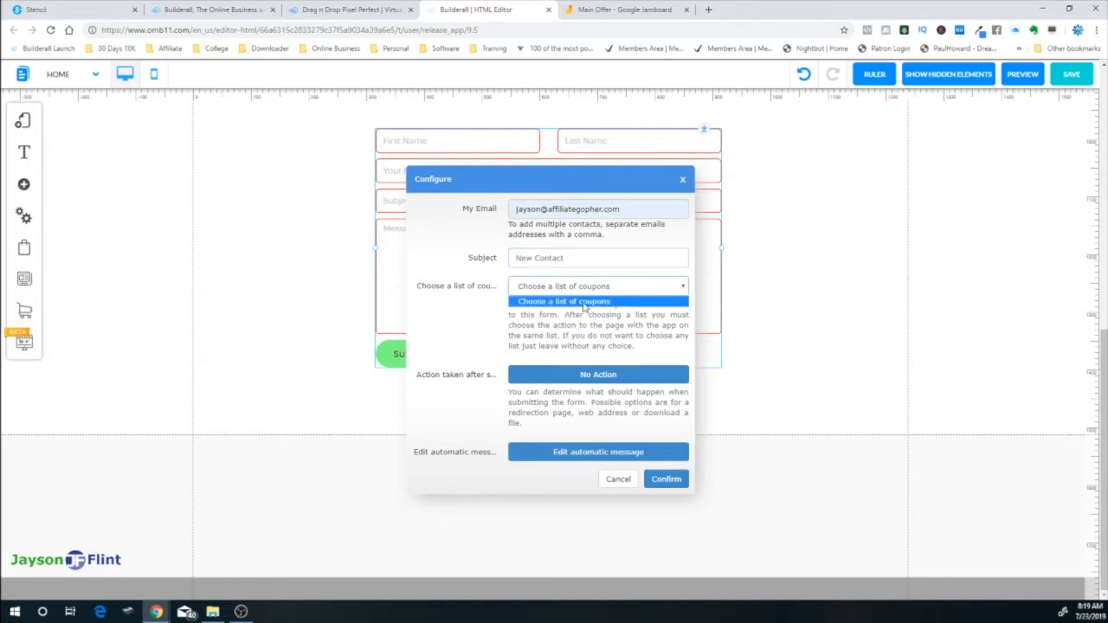
left_click(467, 329)
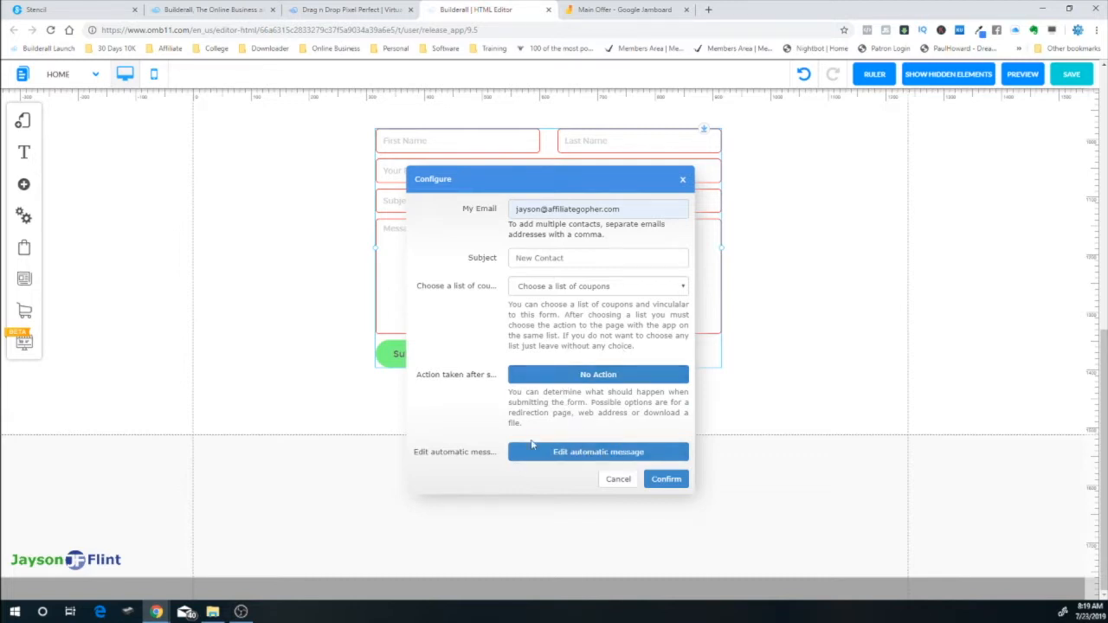
left_click(576, 452)
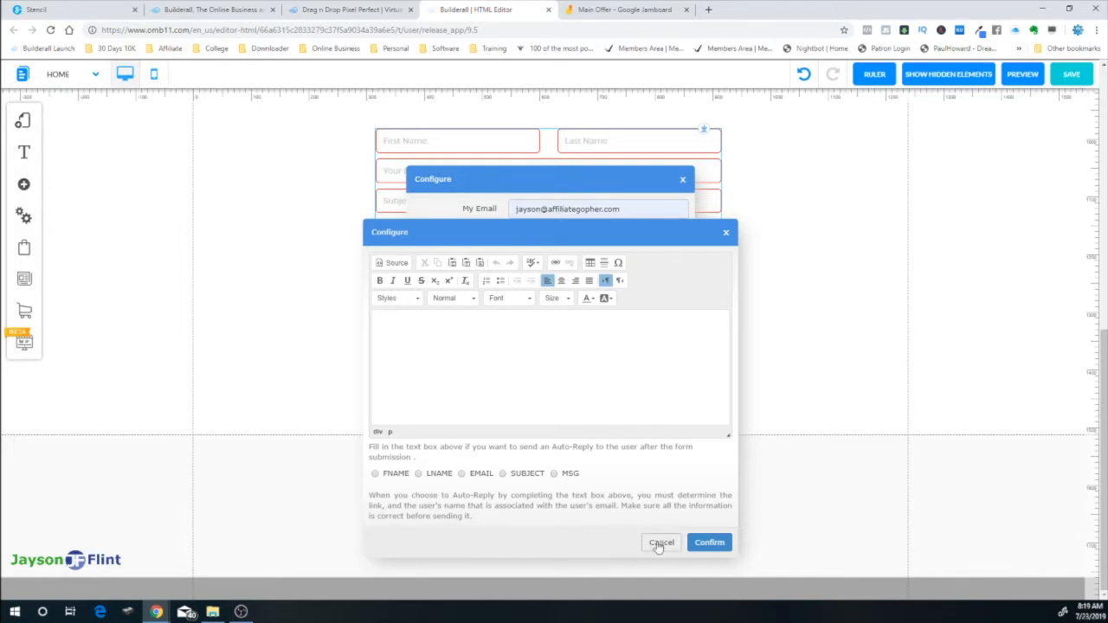
Write an auto-reply greeting the sender by the FNAME tag and confirm the e-mail settings
left_click(495, 381)
type("Hey")
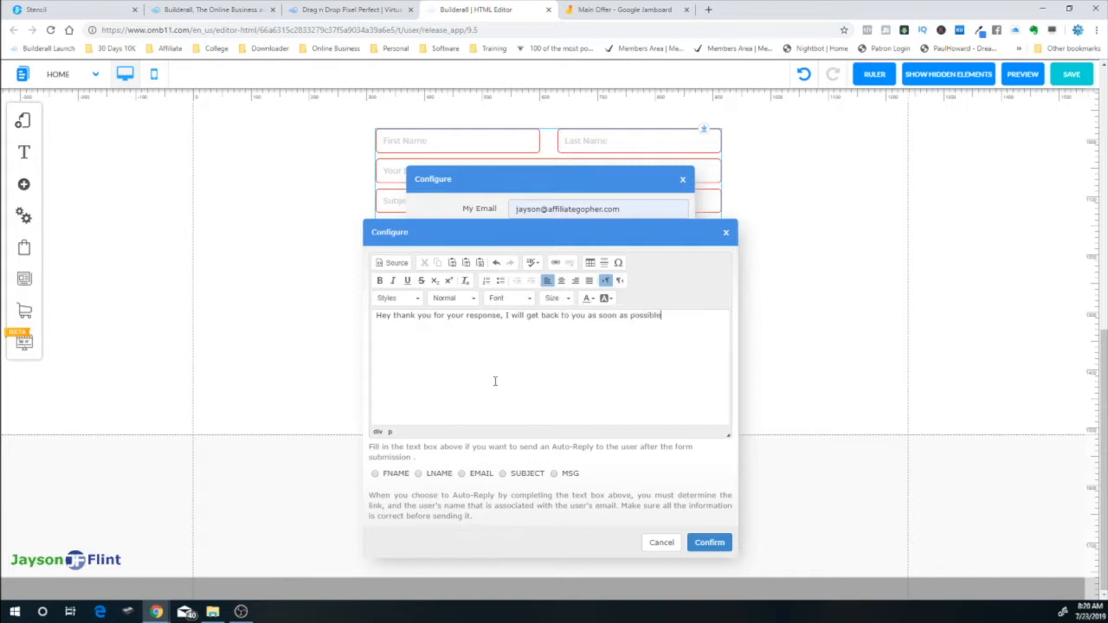
type("hil")
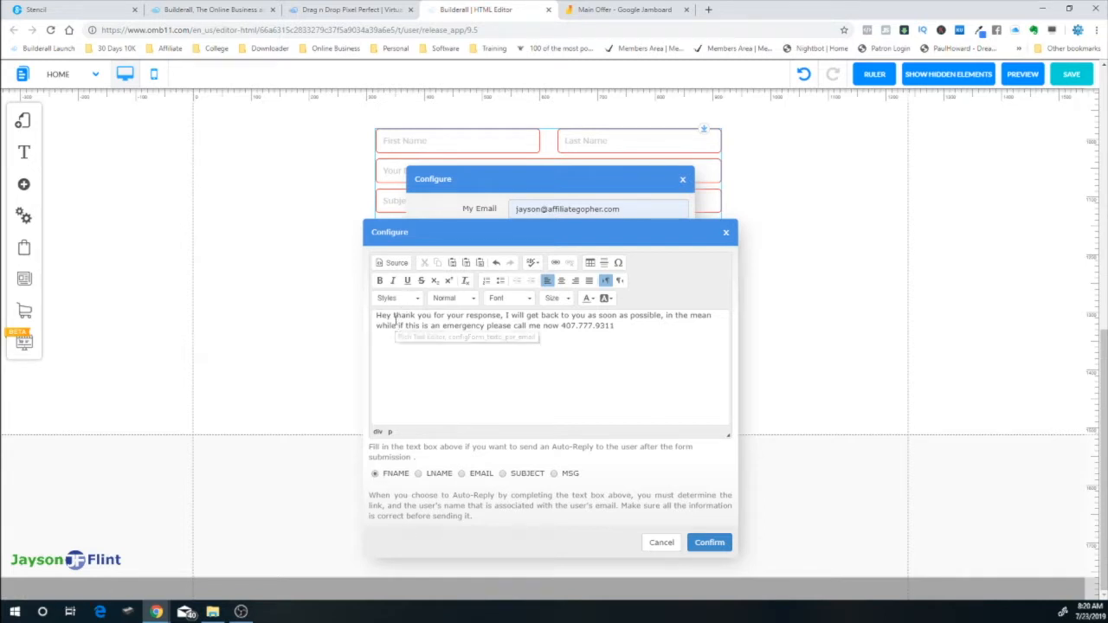
type("T")
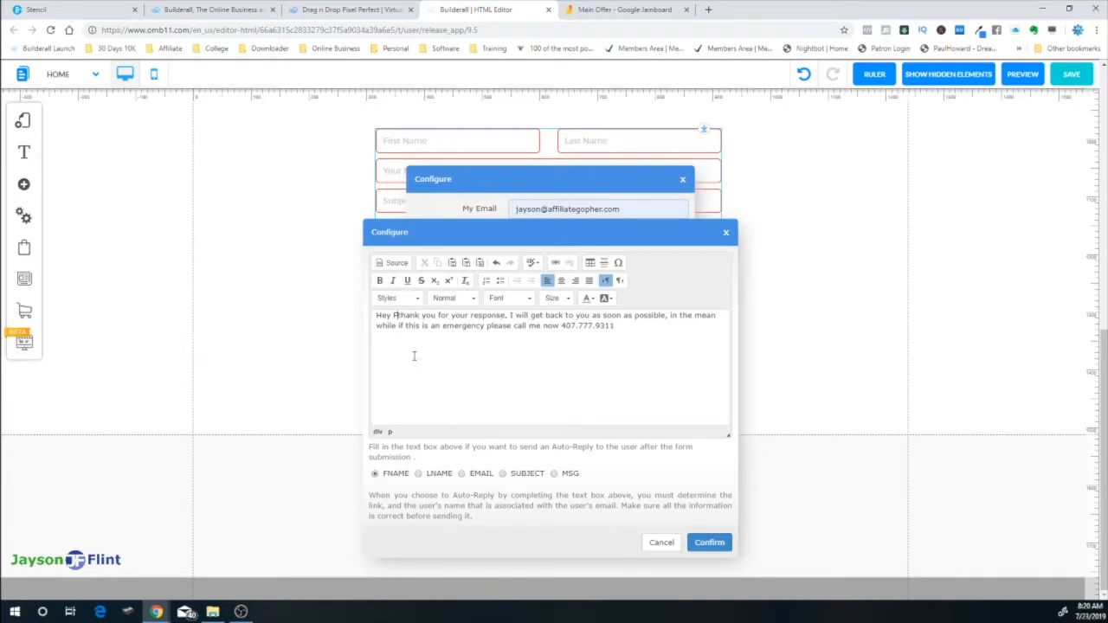
type("NAME")
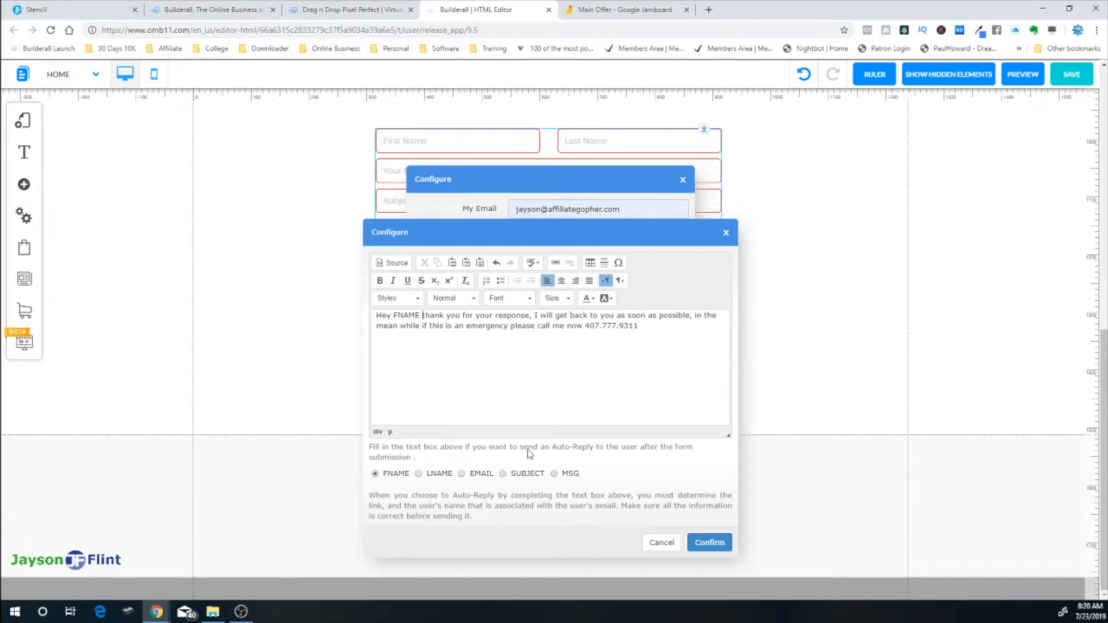
left_click(719, 544)
left_click(667, 482)
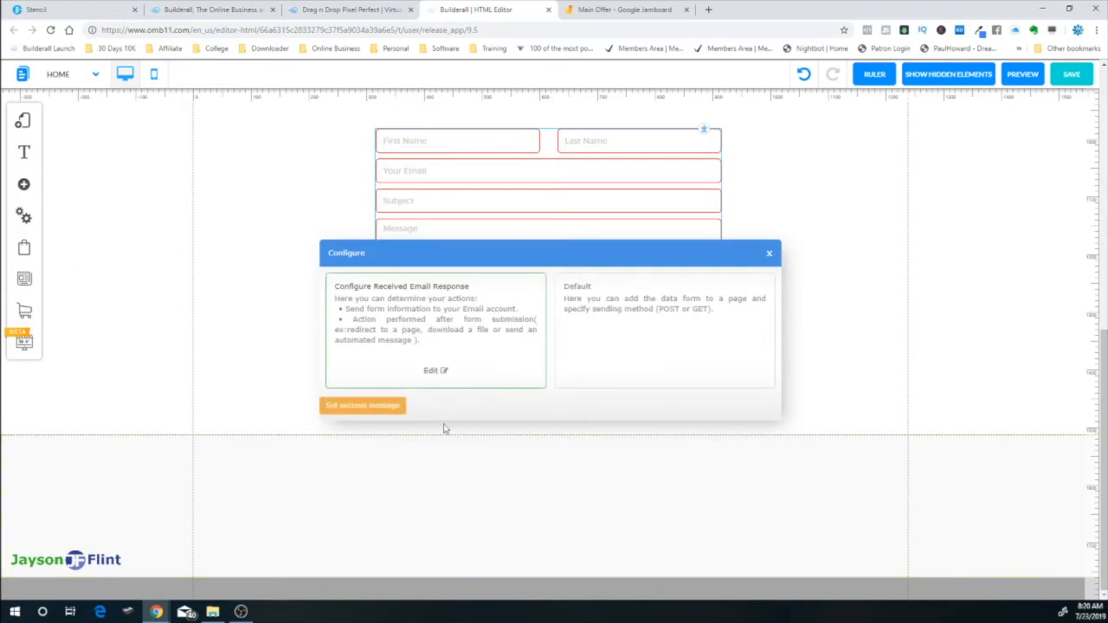
Set 'Thank You' as the form's success message and close the Configure dialog
left_click(367, 406)
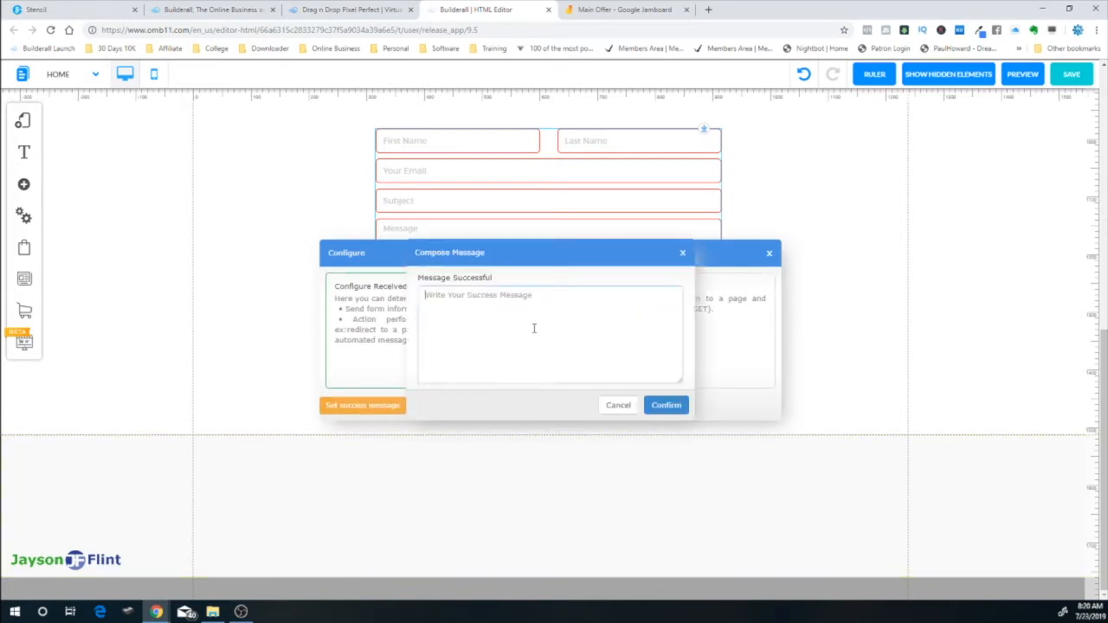
type("Thank You")
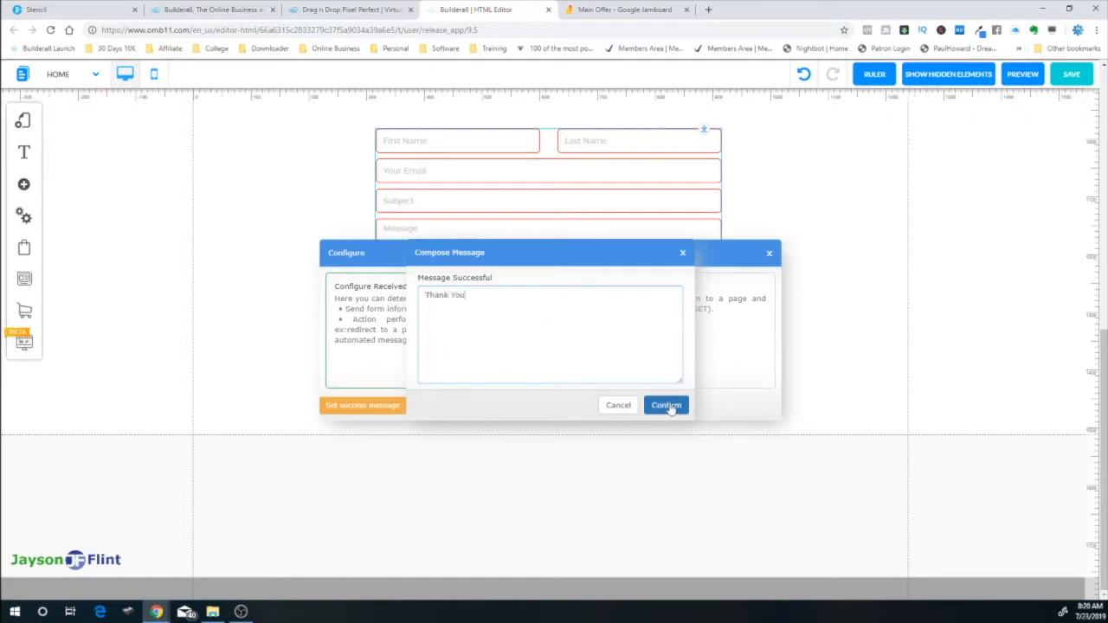
left_click(669, 405)
left_click(768, 256)
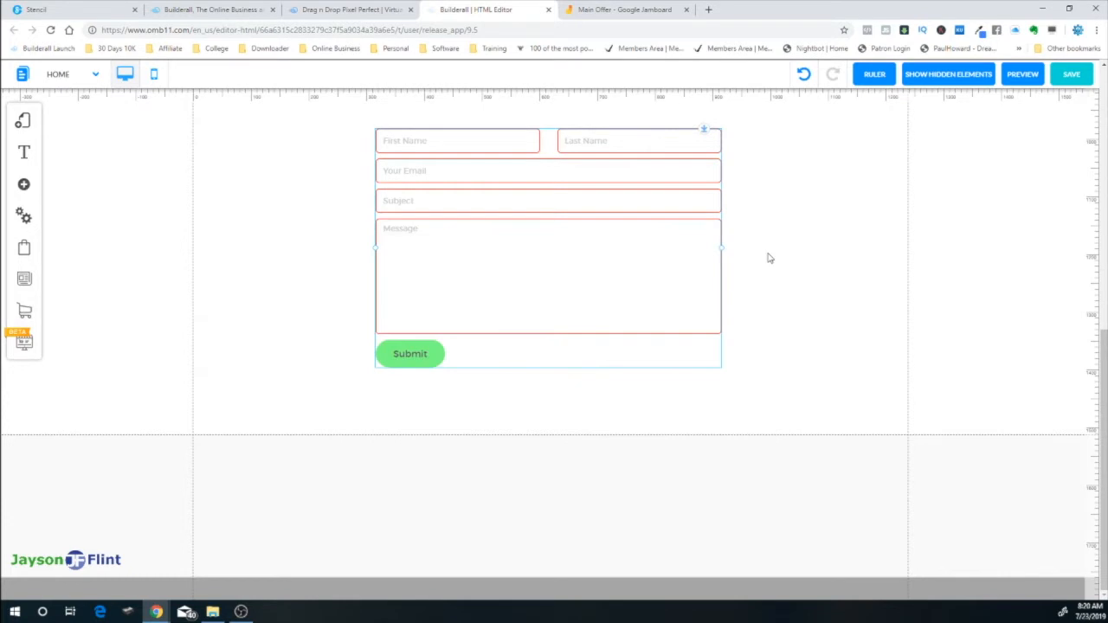
Open the contact form's Appearance and edit its Form_custom_1 style
scroll(827, 276, "up", 5)
scroll(826, 277, "up", 3)
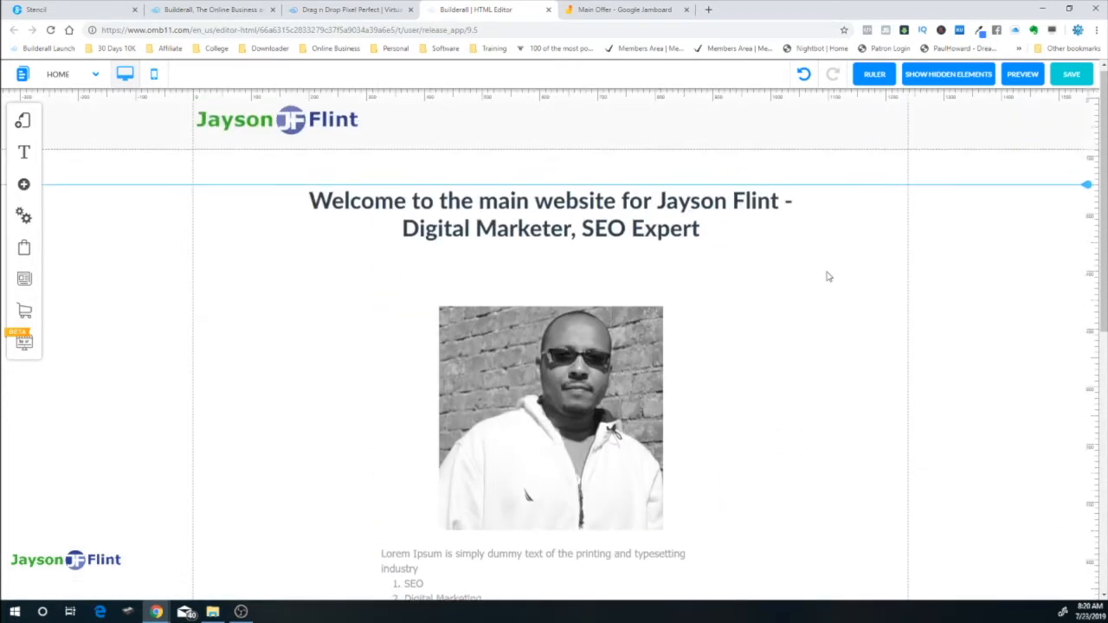
scroll(824, 279, "down", 5)
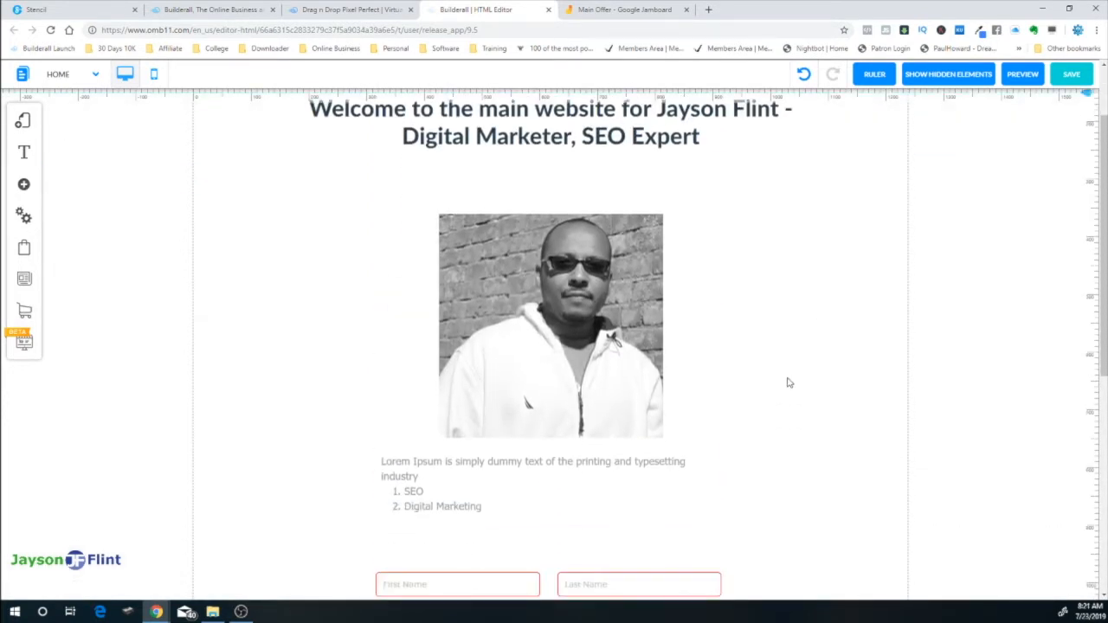
left_click(473, 498)
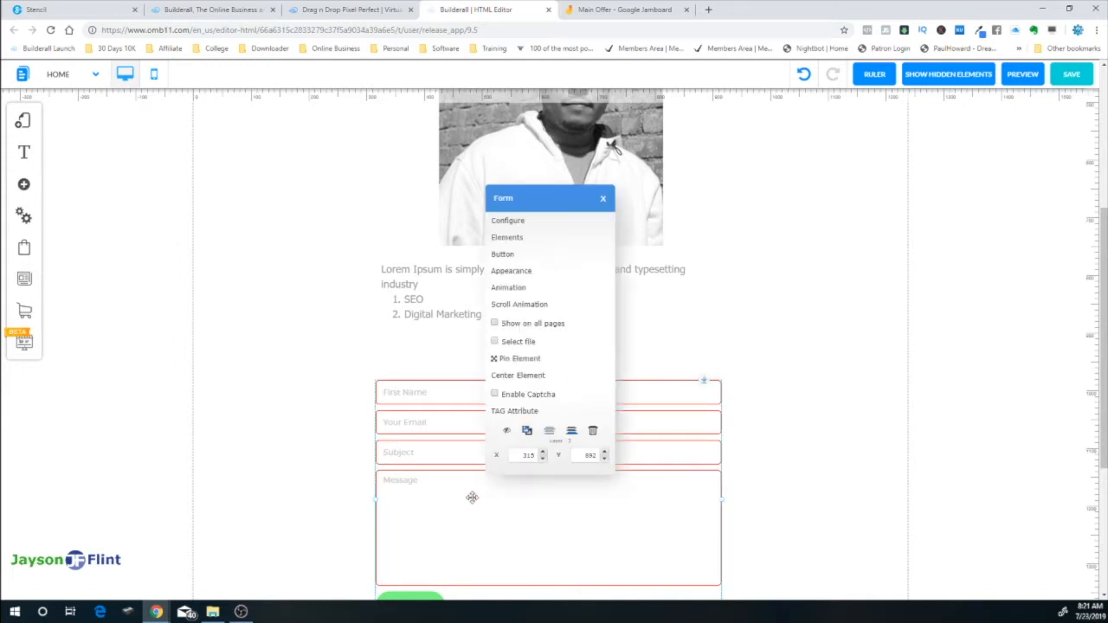
left_click(509, 271)
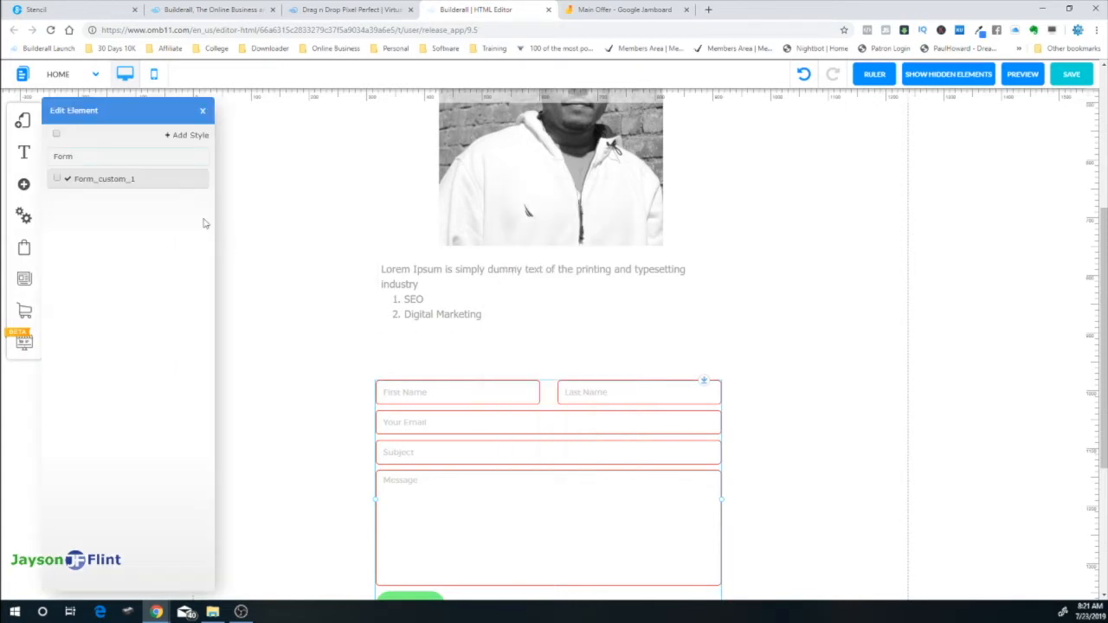
left_click(177, 180)
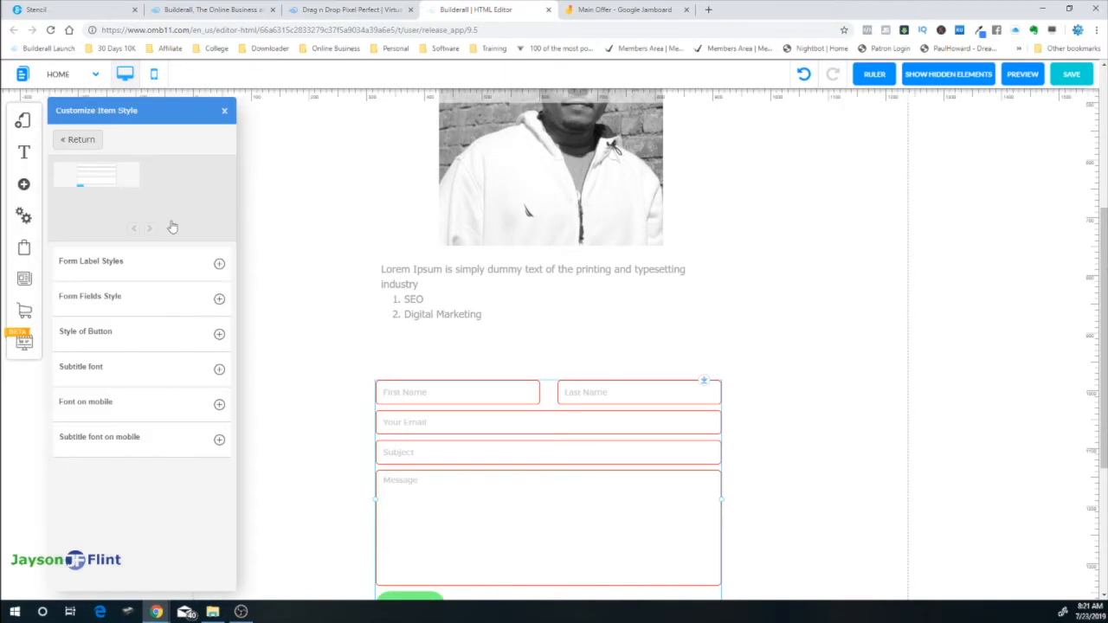
Change the Form Fields Style border colour to dark grey and close the style panel
left_click(219, 335)
left_click(217, 299)
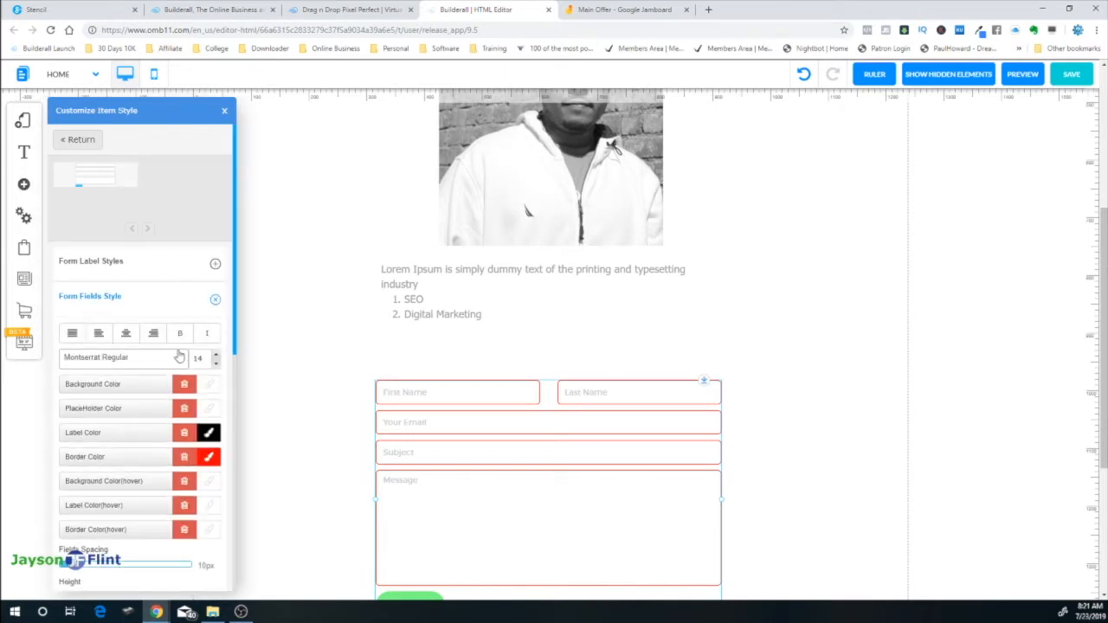
scroll(182, 355, "down", 3)
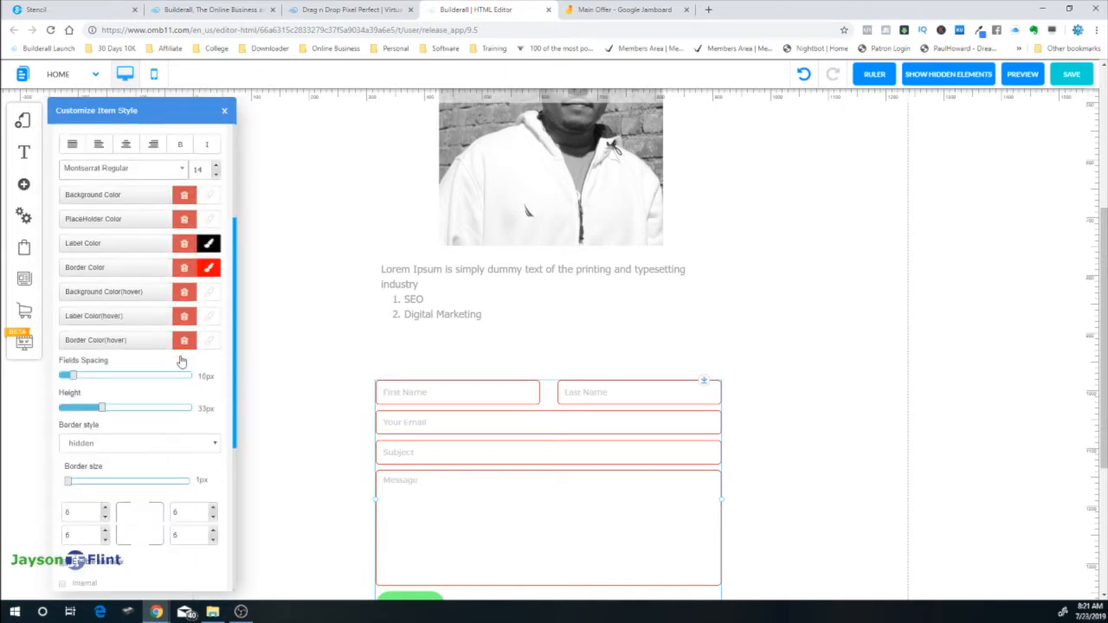
left_click(208, 265)
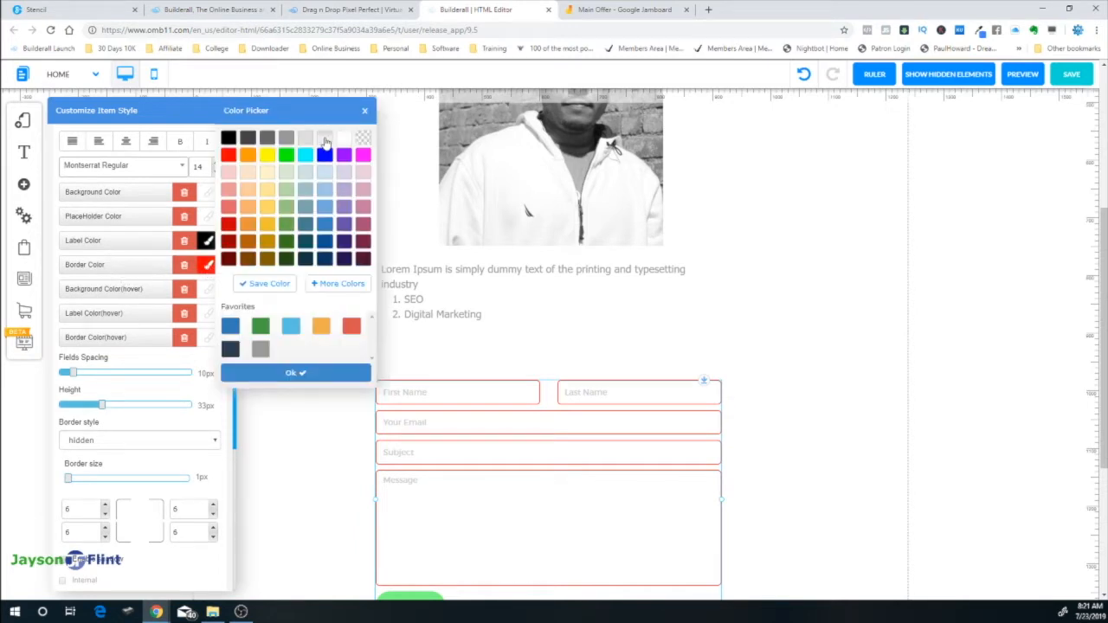
left_click(267, 139)
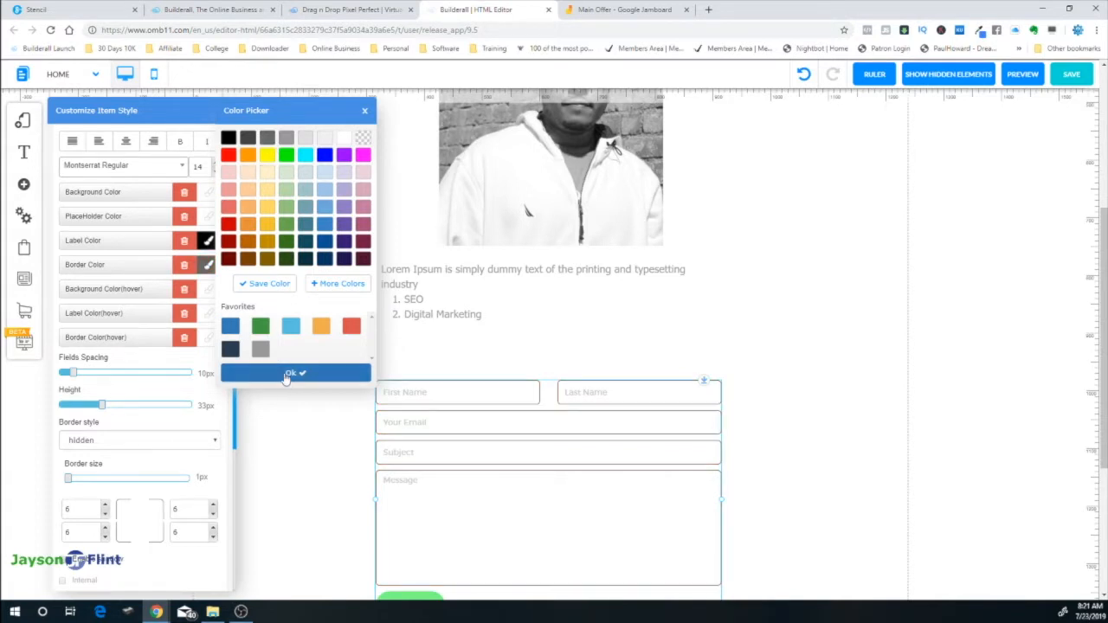
left_click(287, 374)
left_click(346, 365)
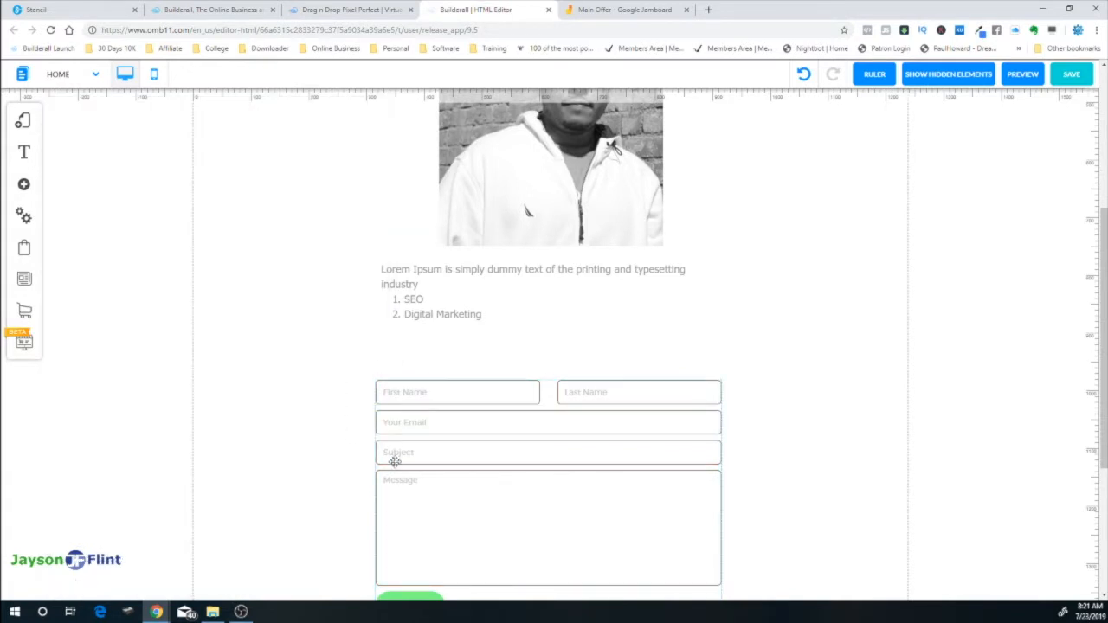
scroll(543, 464, "down", 2)
scroll(544, 465, "down", 1)
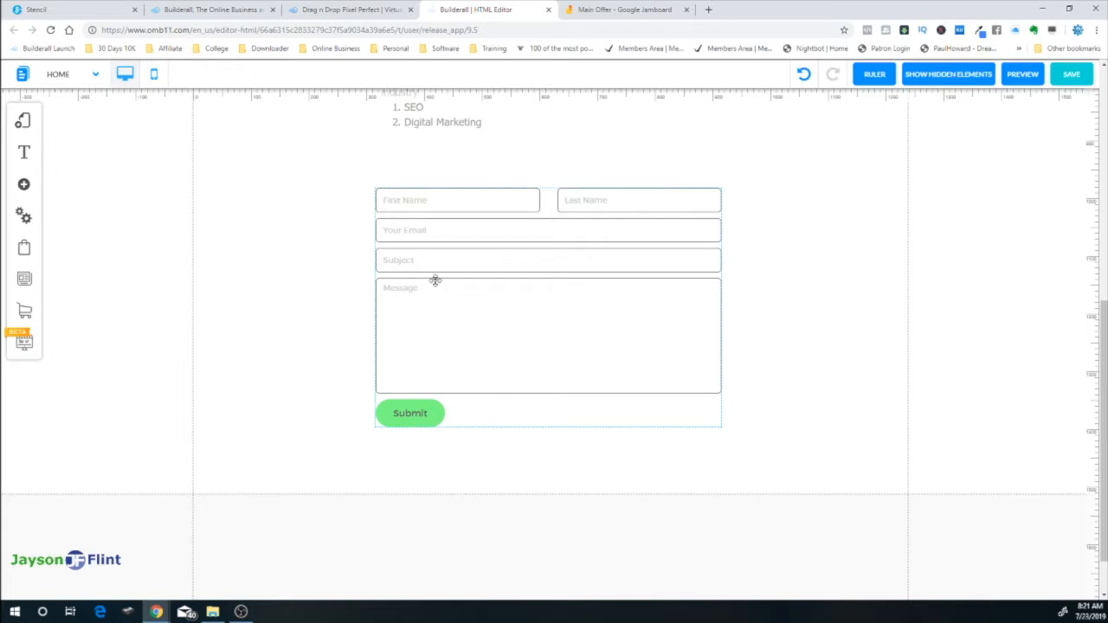
Insert the Standard (Blue) banner from the banner designs
left_click(26, 186)
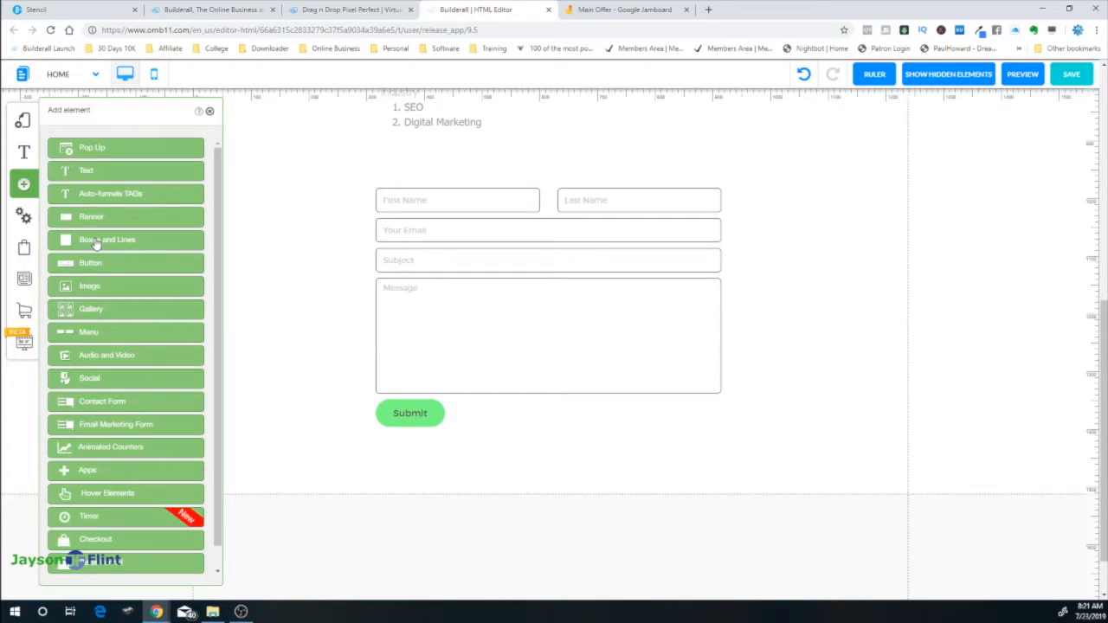
left_click(98, 217)
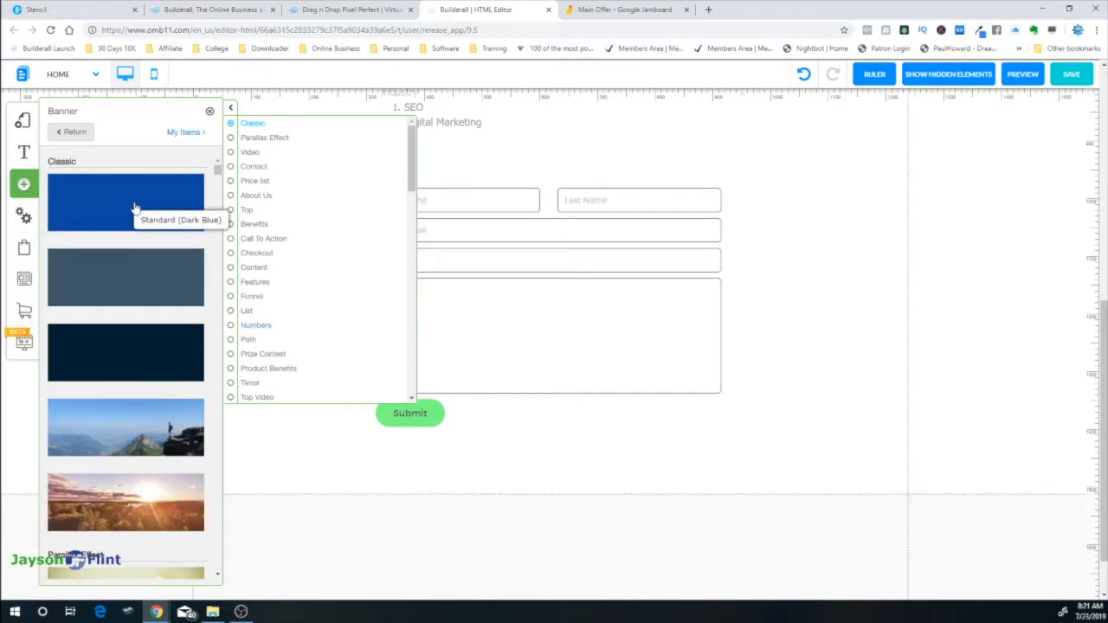
scroll(160, 364, "down", 2)
scroll(161, 360, "up", 2)
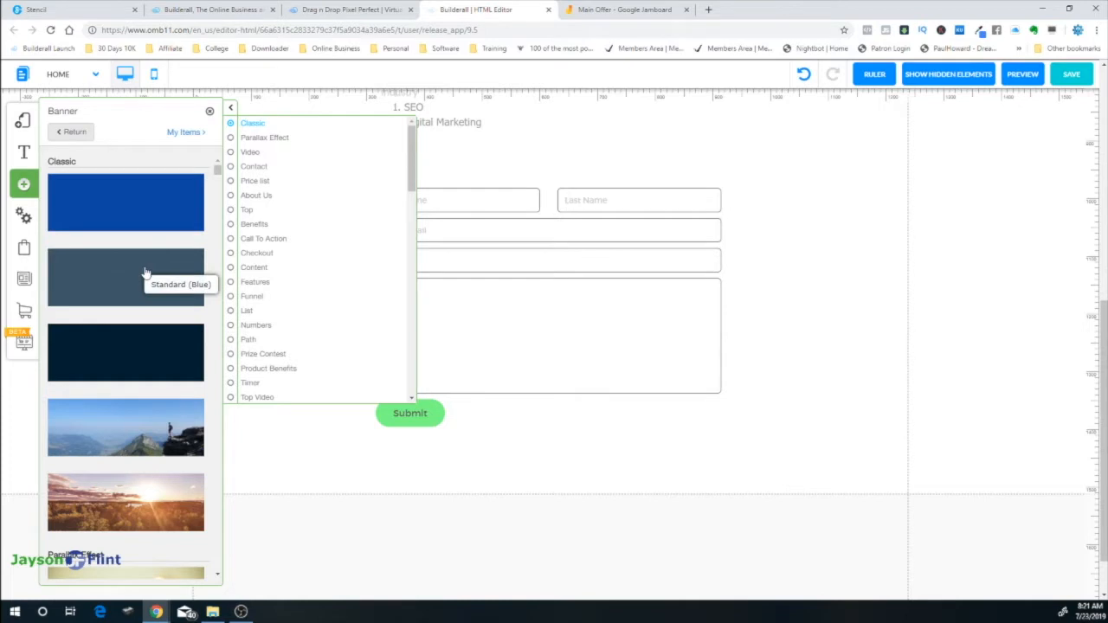
left_click(141, 275)
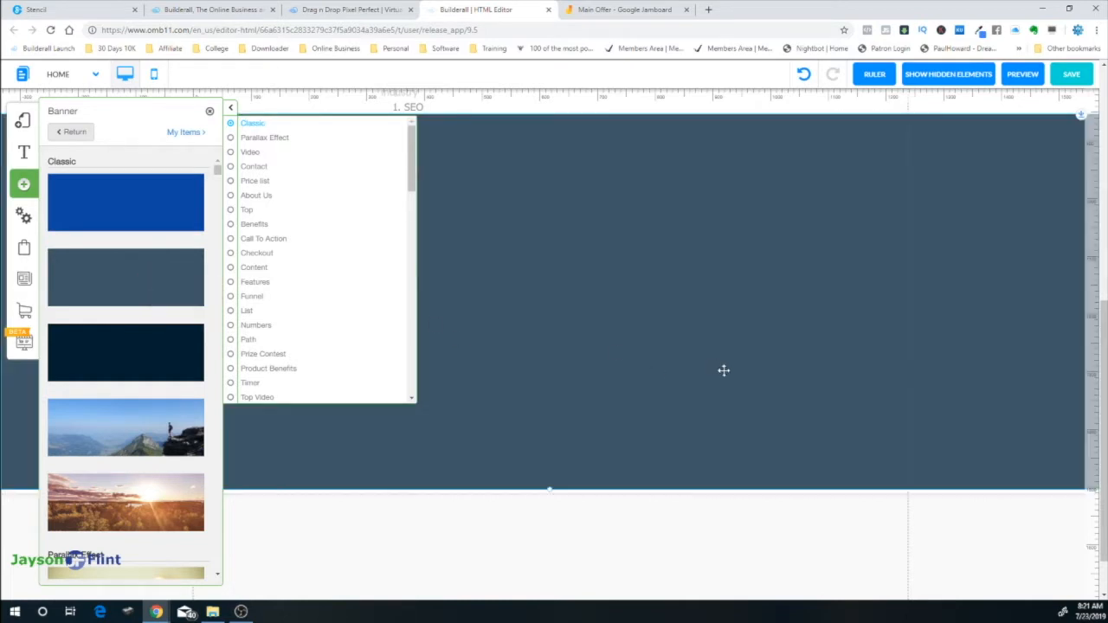
left_click(558, 182)
Move the banner below the list text, send it behind the contact form, and lower the form onto it
scroll(731, 238, "up", 2)
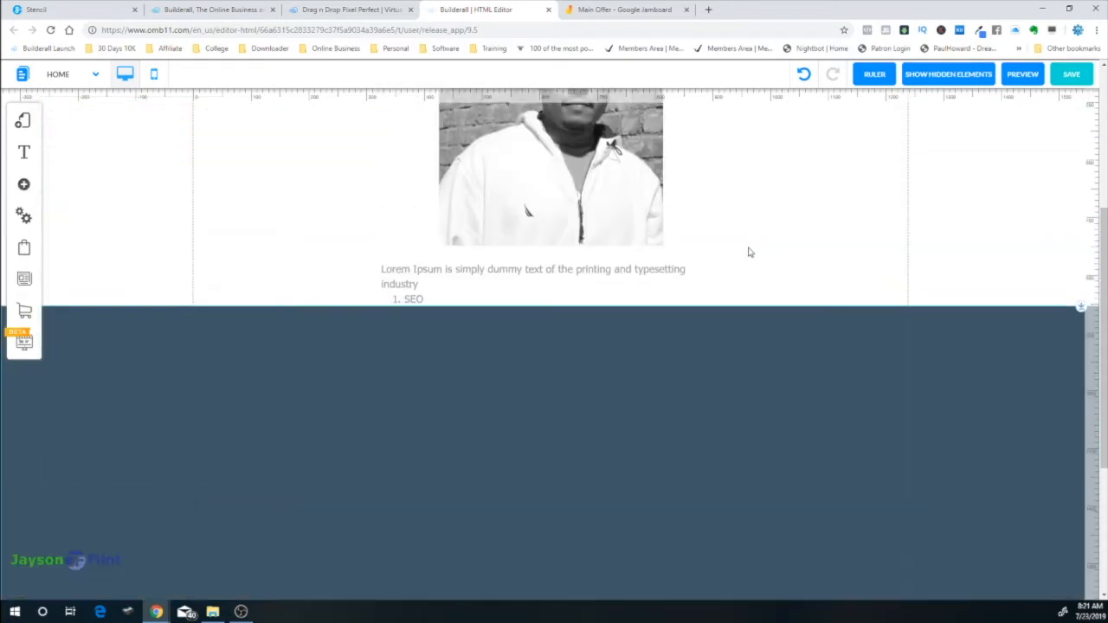
scroll(749, 324, "down", 1)
left_click_drag(613, 261, 624, 295)
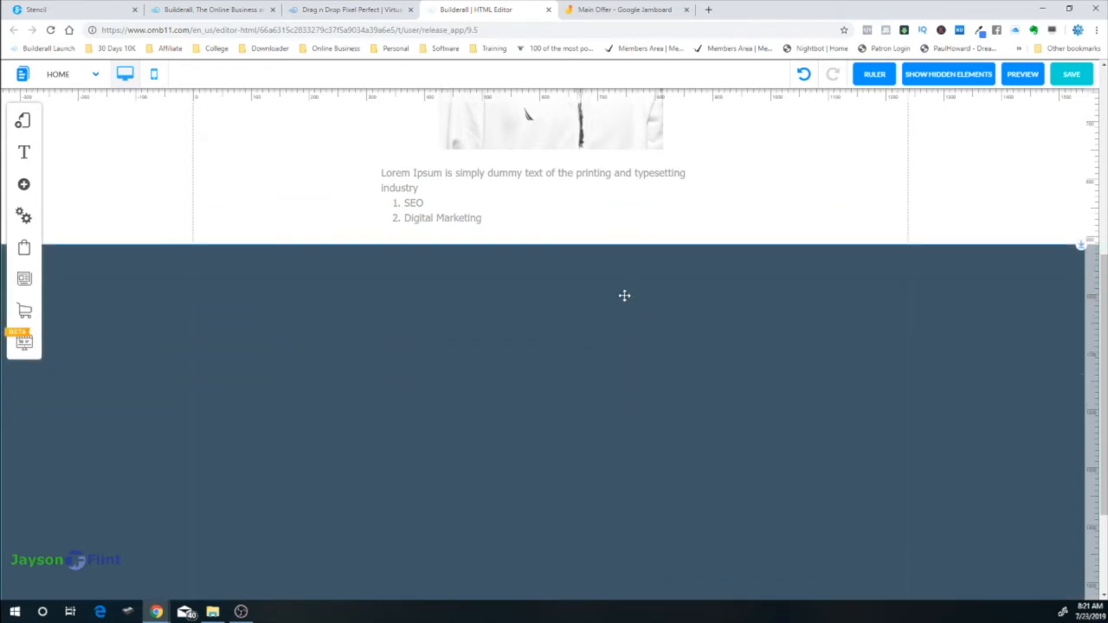
left_click(736, 311)
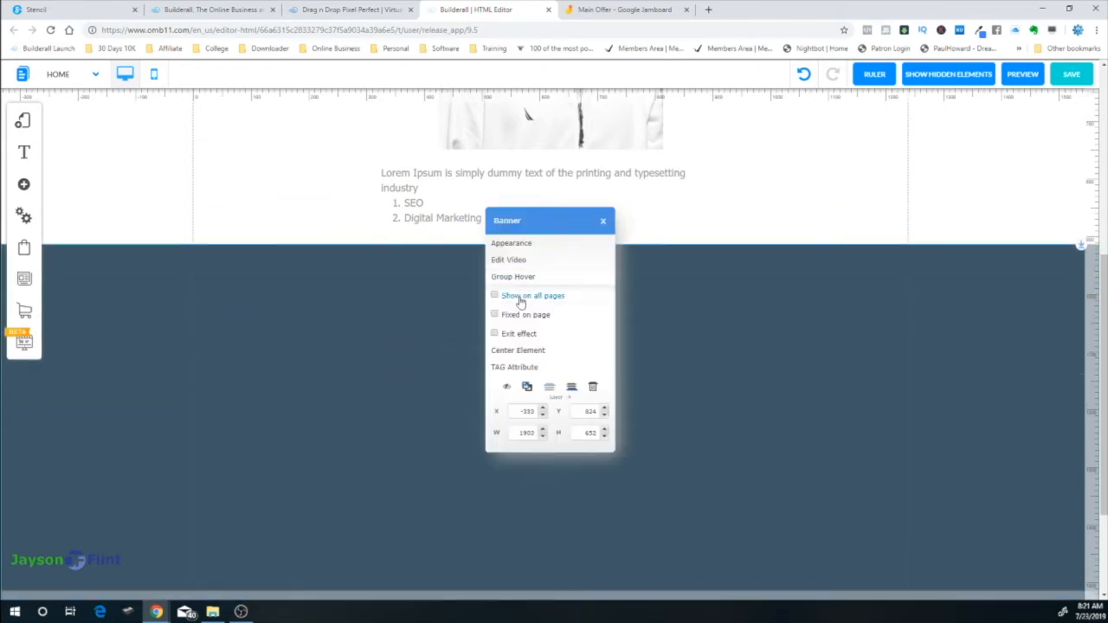
left_click(569, 394)
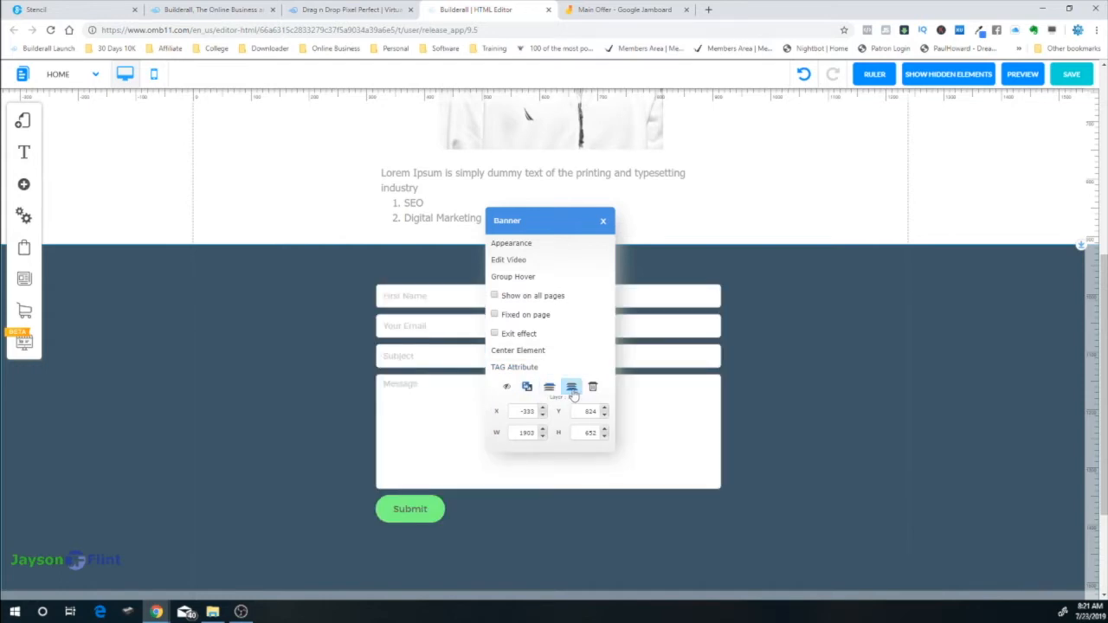
left_click(789, 378)
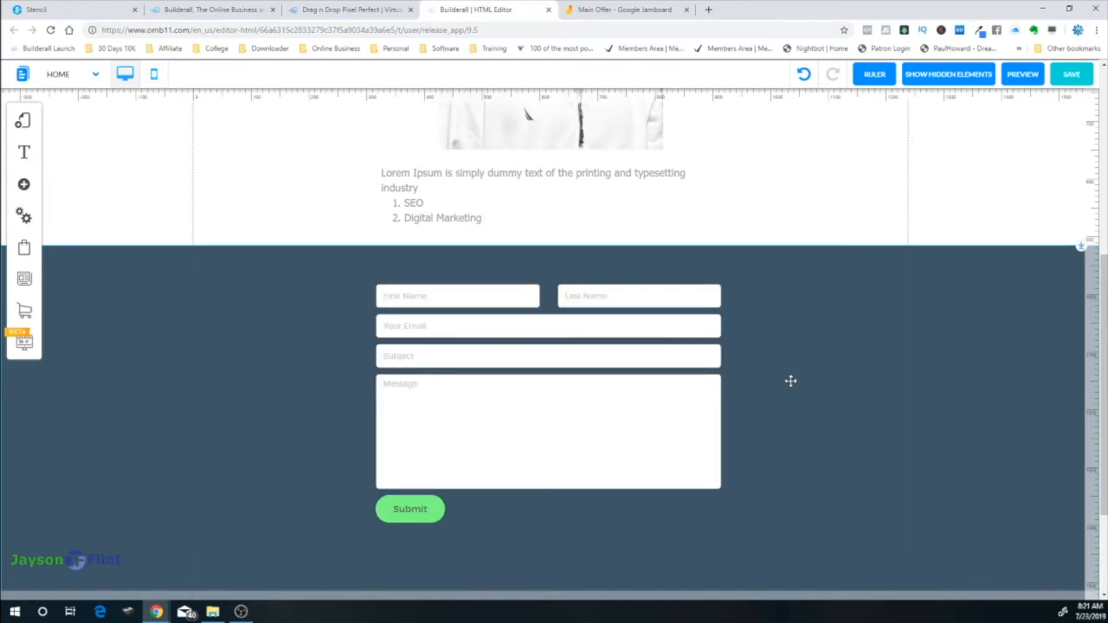
left_click_drag(557, 398, 559, 435)
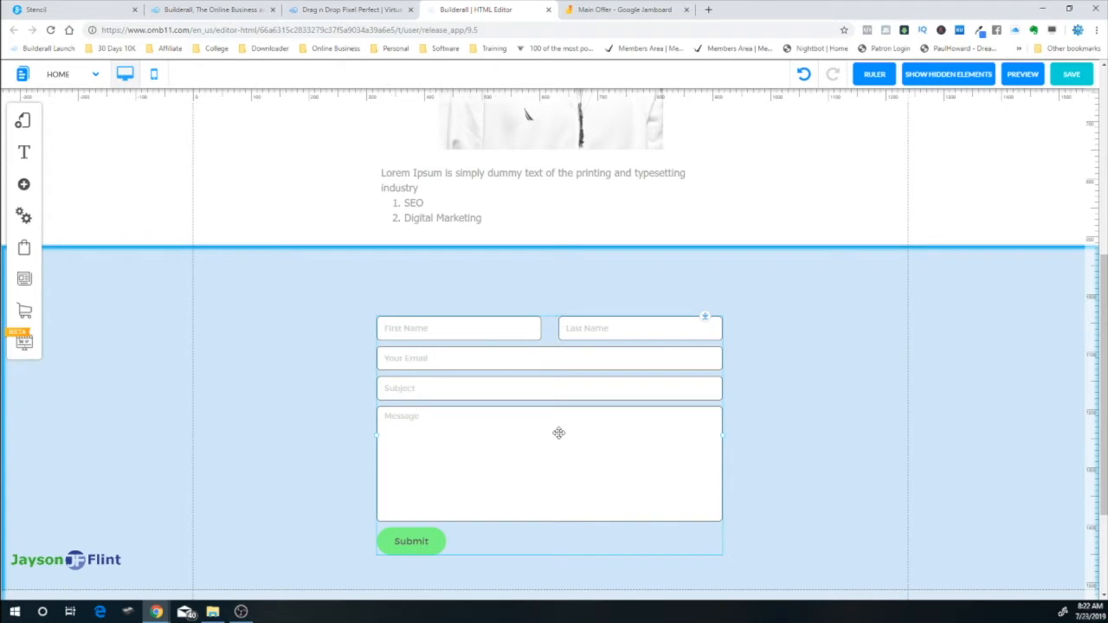
scroll(821, 455, "down", 2)
scroll(819, 432, "up", 2)
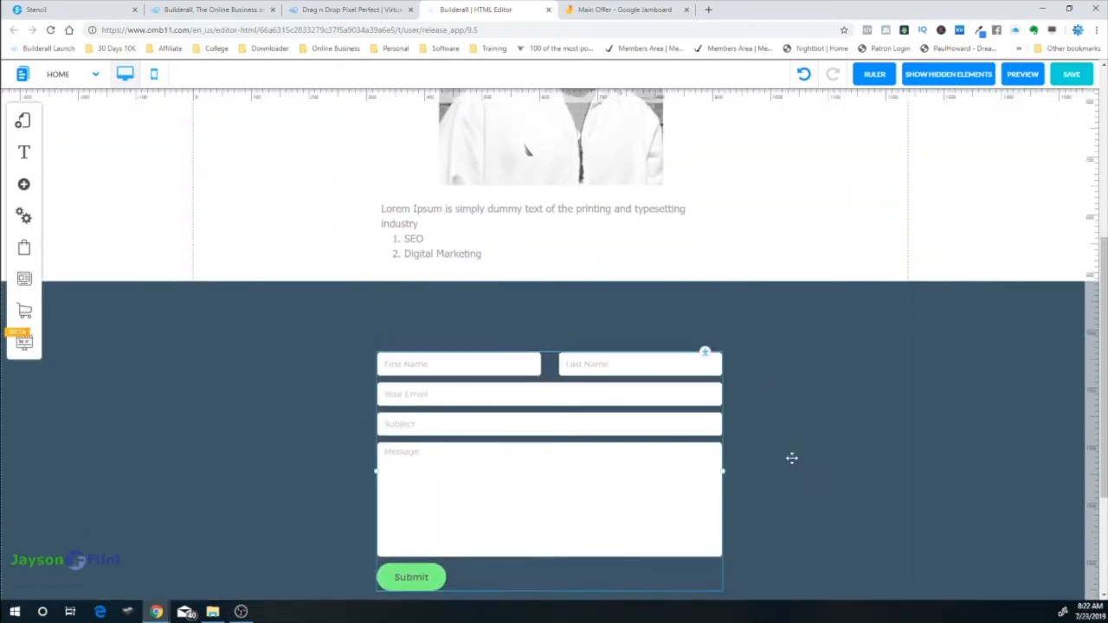
scroll(794, 453, "down", 2)
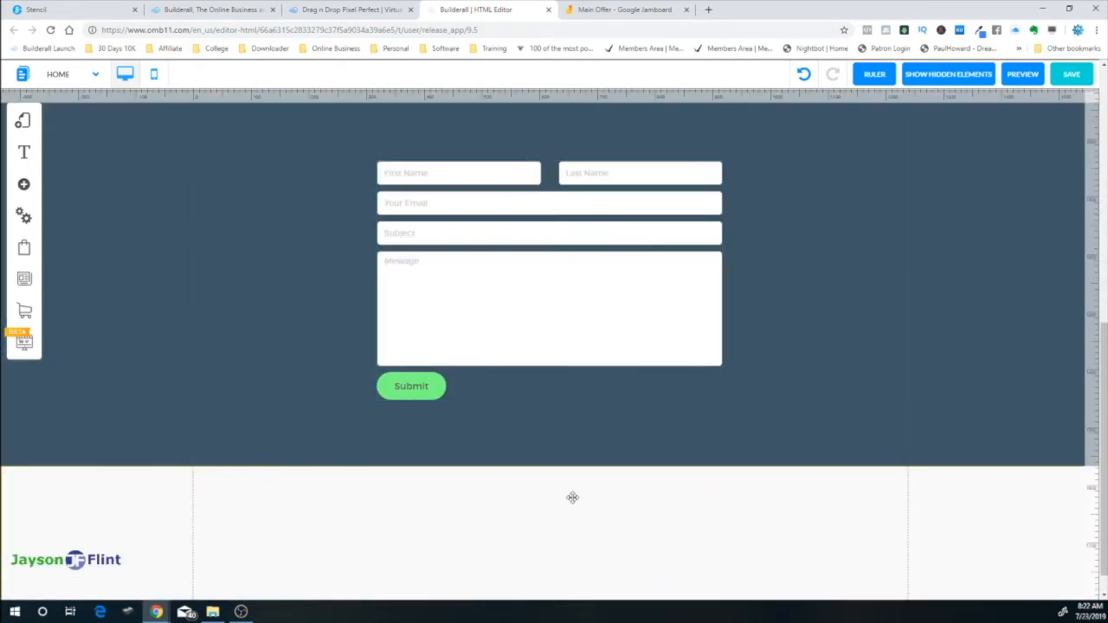
scroll(826, 336, "up", 4)
scroll(804, 352, "up", 1)
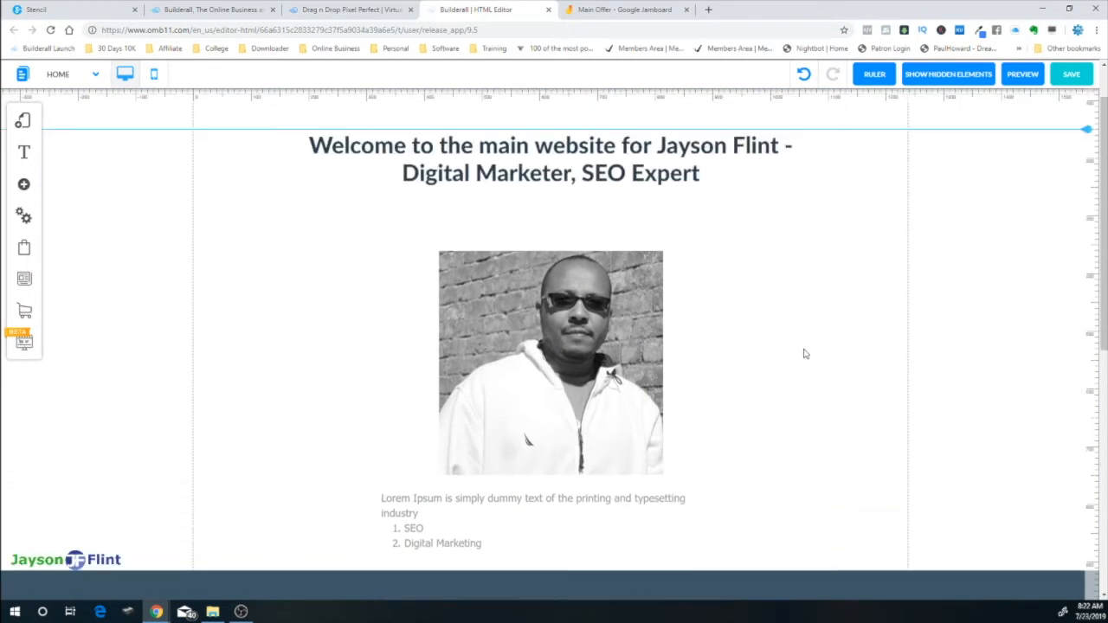
scroll(792, 302, "up", 1)
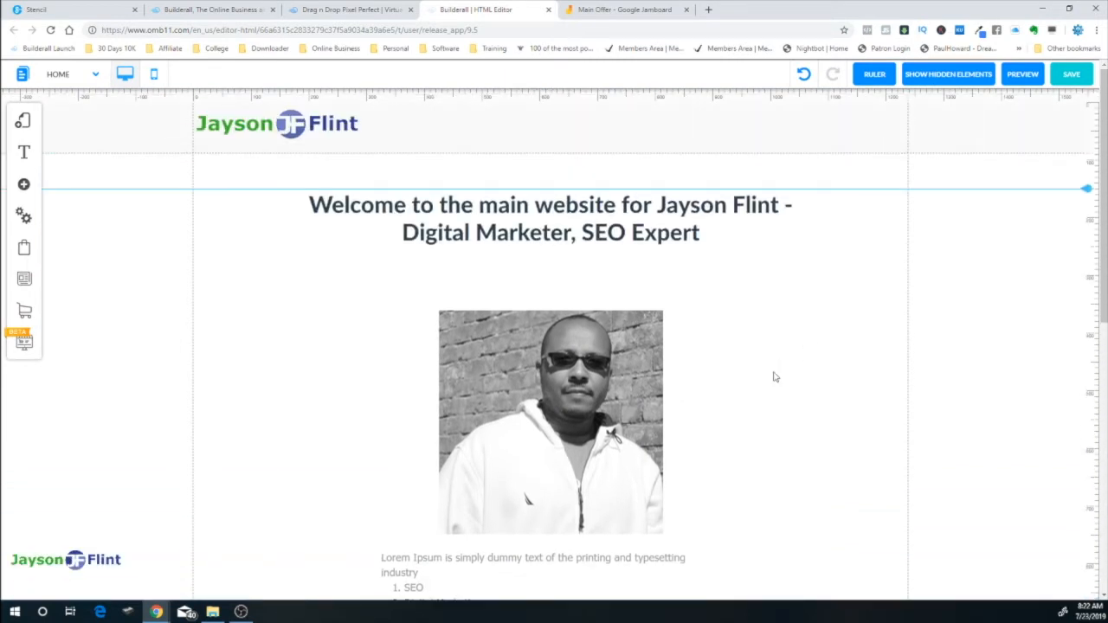
scroll(770, 364, "down", 5)
scroll(760, 399, "down", 1)
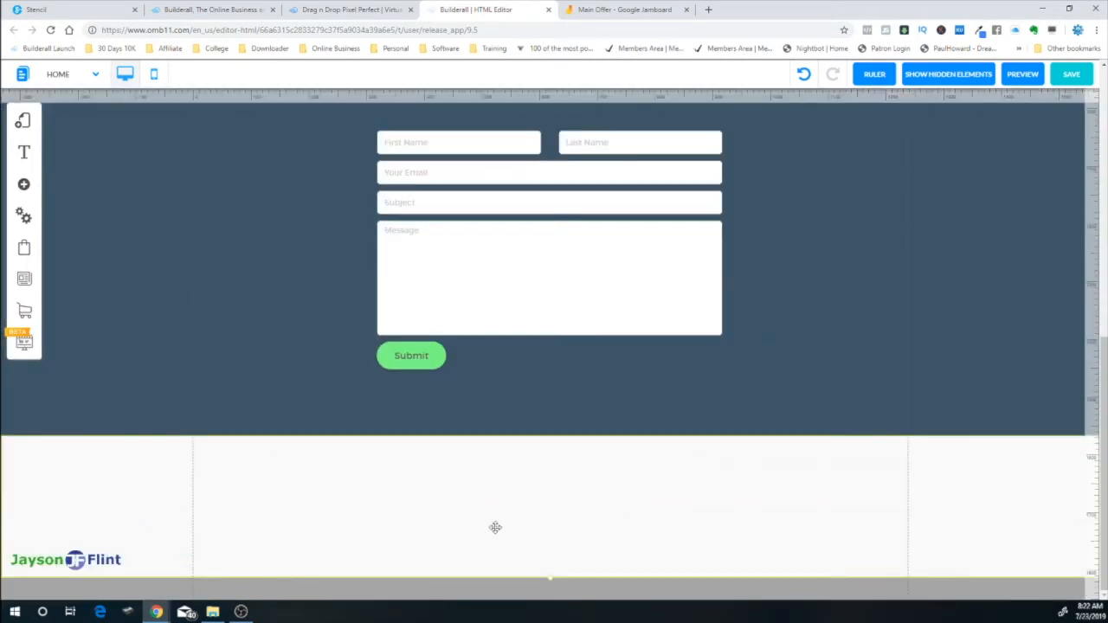
scroll(553, 585, "up", 1)
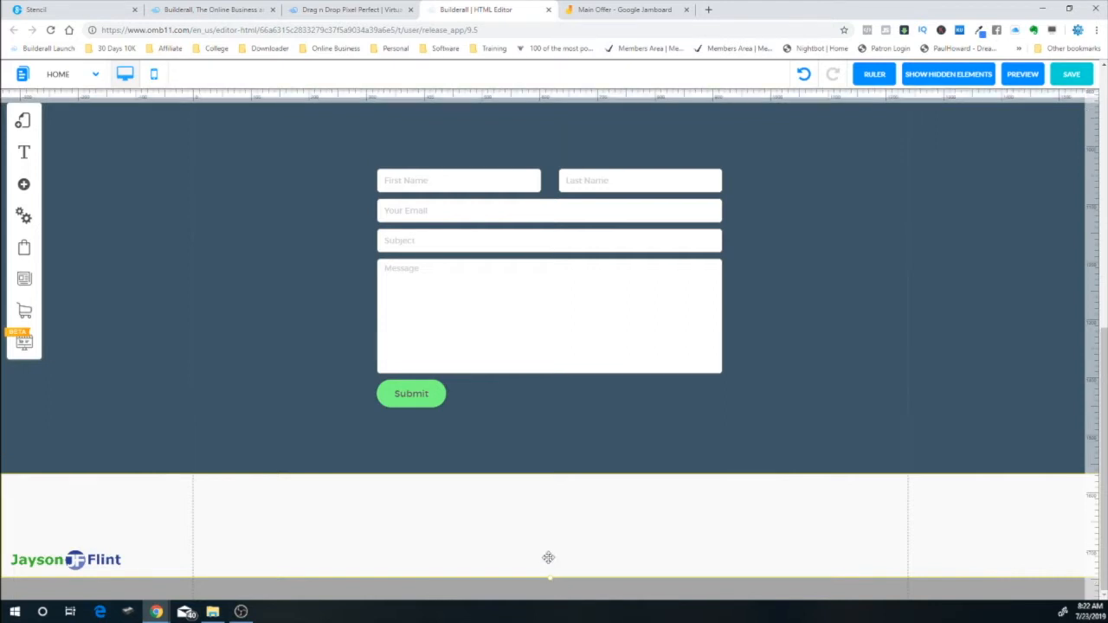
scroll(555, 586, "down", 1)
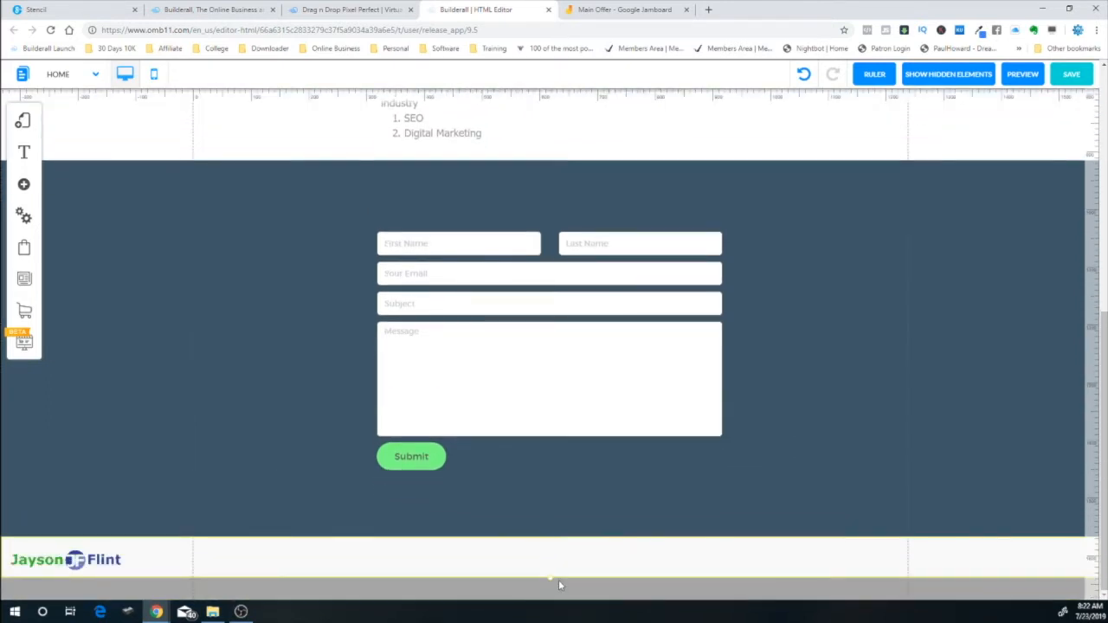
scroll(554, 578, "down", 1)
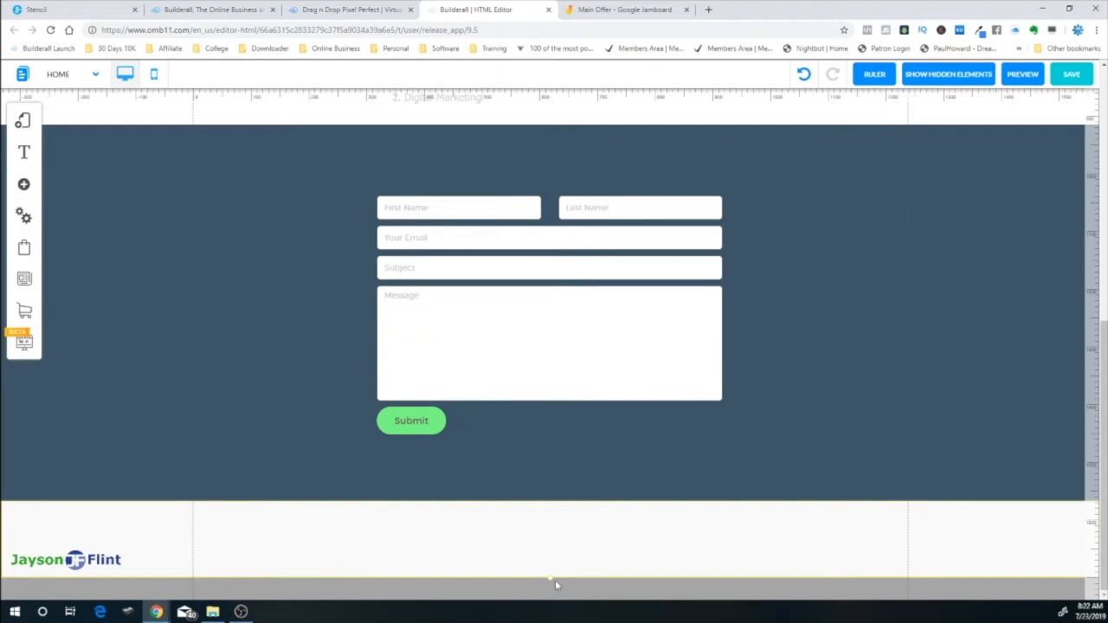
Add an H4 title text element and move it down into the footer
left_click(23, 184)
left_click(97, 172)
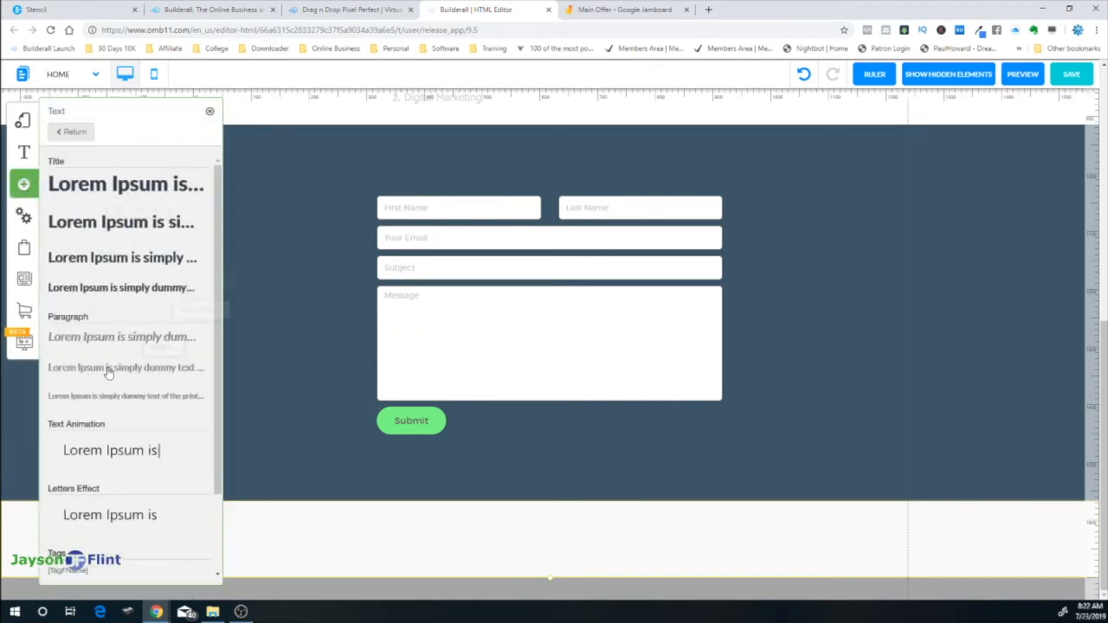
left_click(119, 290)
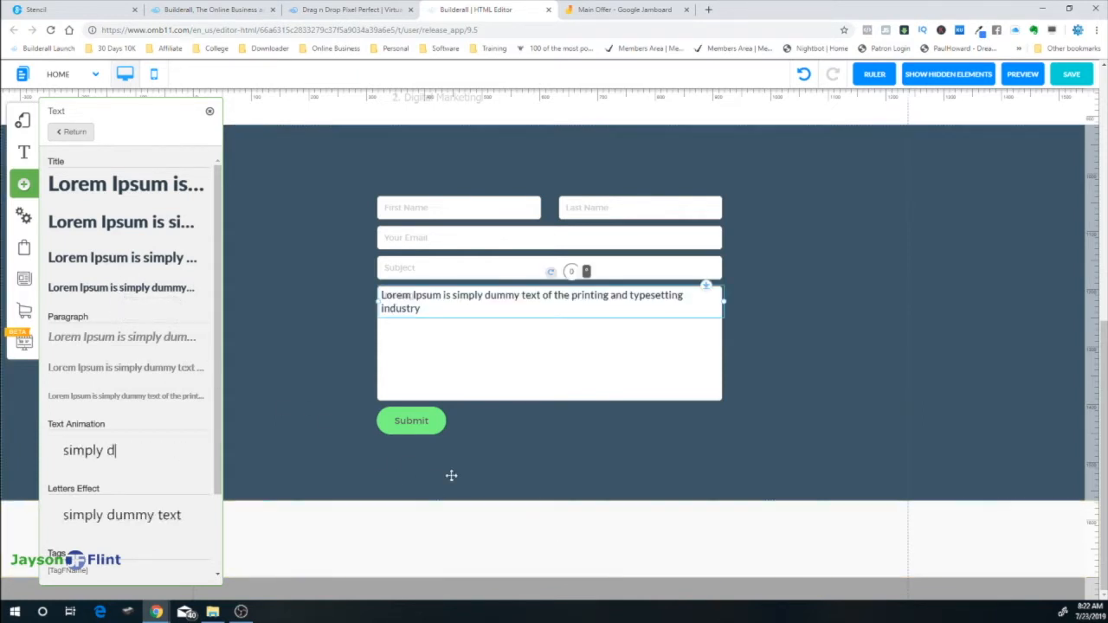
left_click_drag(528, 297, 569, 536)
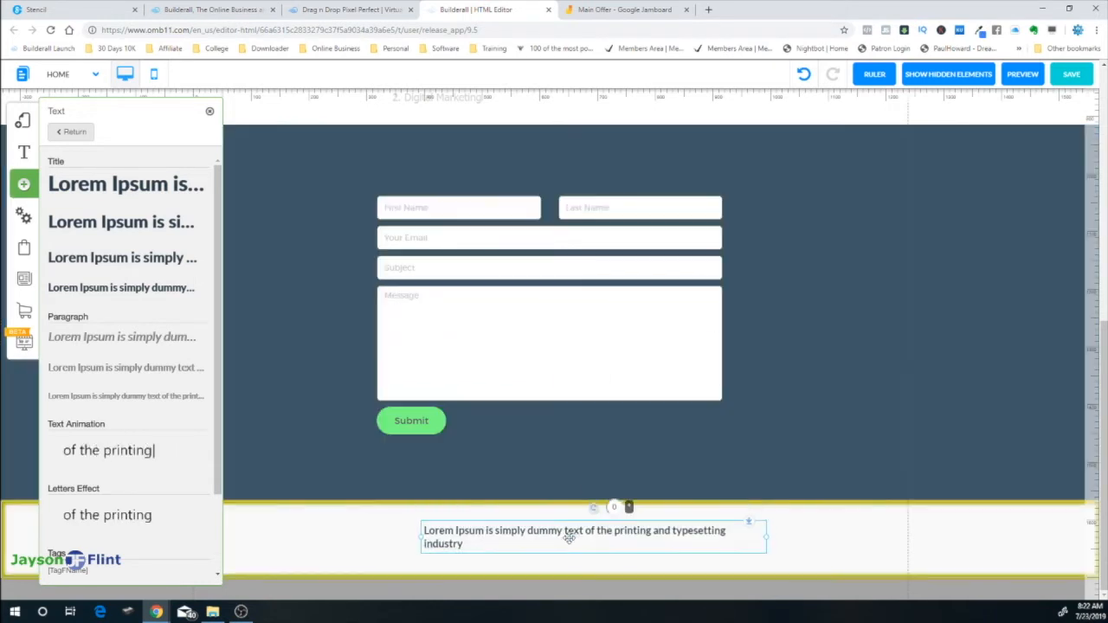
Replace the footer text with 'copyright 2019' using a new style at font size 13
double_click(578, 541)
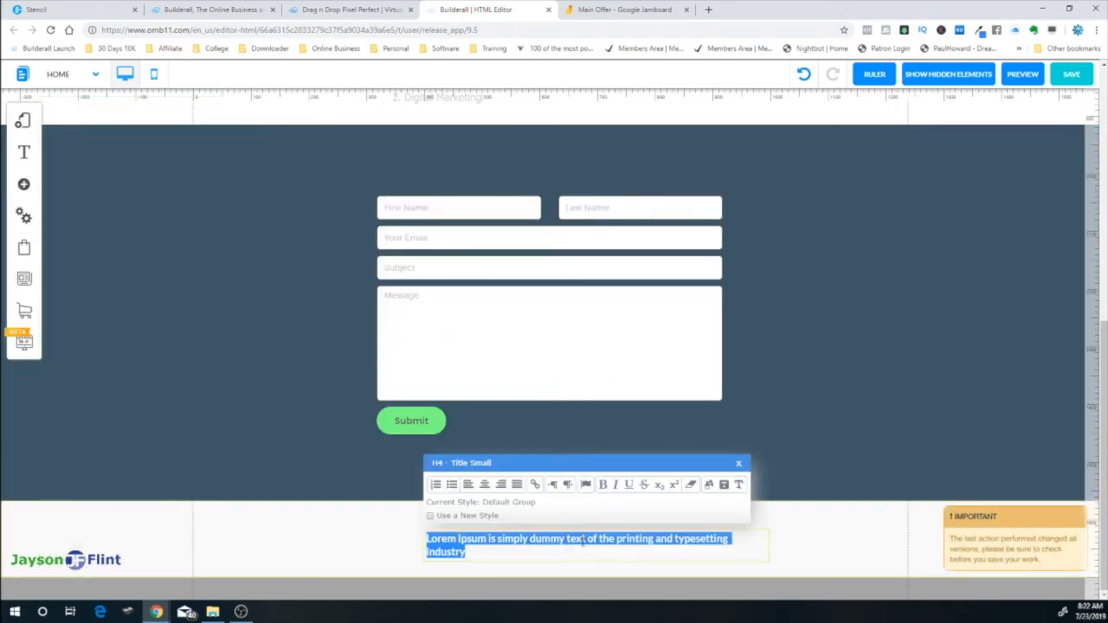
type("Copy")
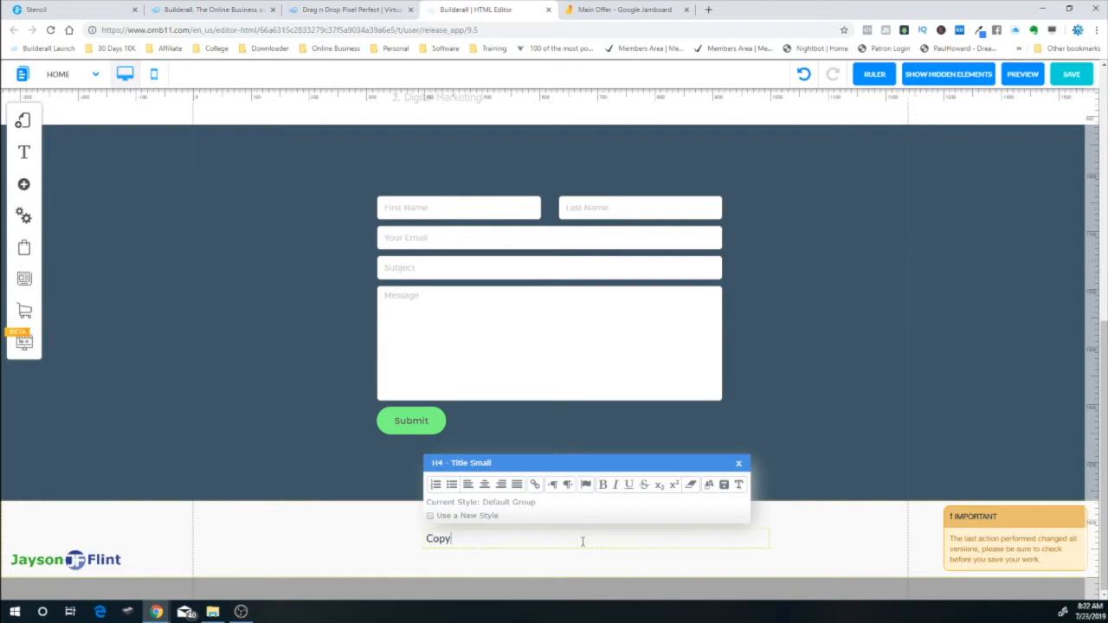
type("w")
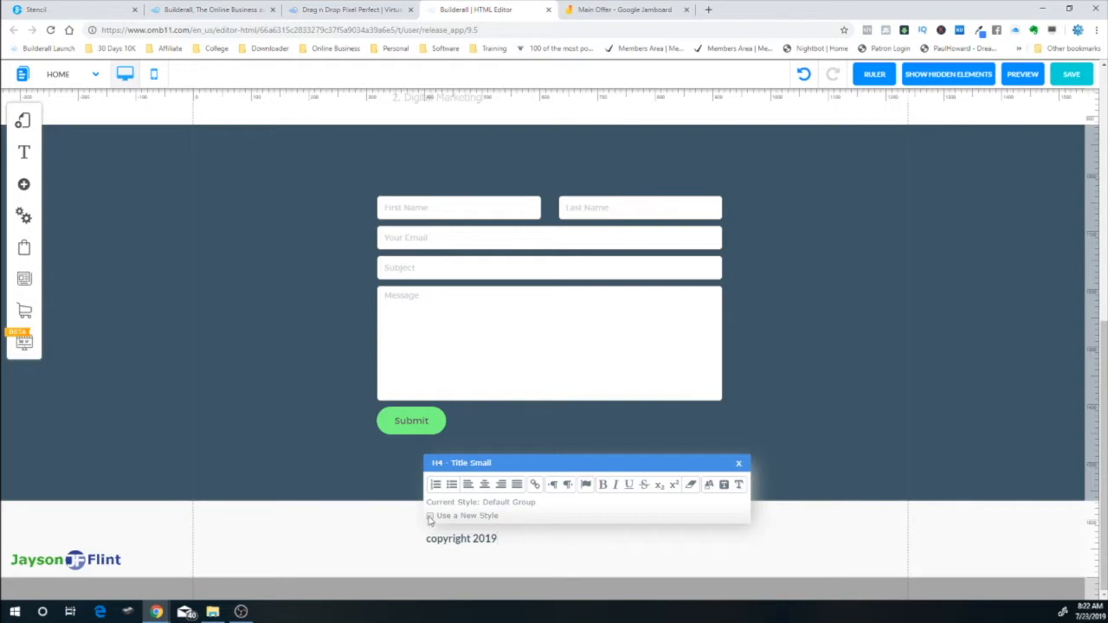
left_click(430, 517)
left_click(737, 513)
left_click(738, 512)
left_click(737, 513)
left_click(738, 513)
left_click(738, 513)
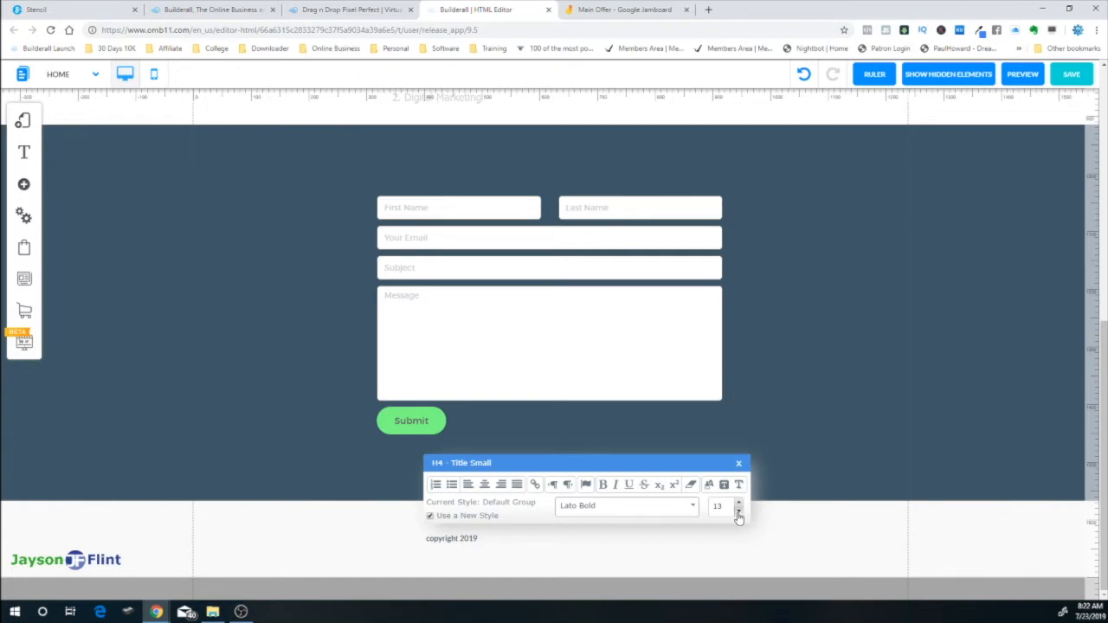
left_click(762, 539)
Narrow the copyright text box and centre it horizontally with Center Element
left_click(767, 540)
left_click_drag(769, 539, 489, 541)
right_click(483, 543)
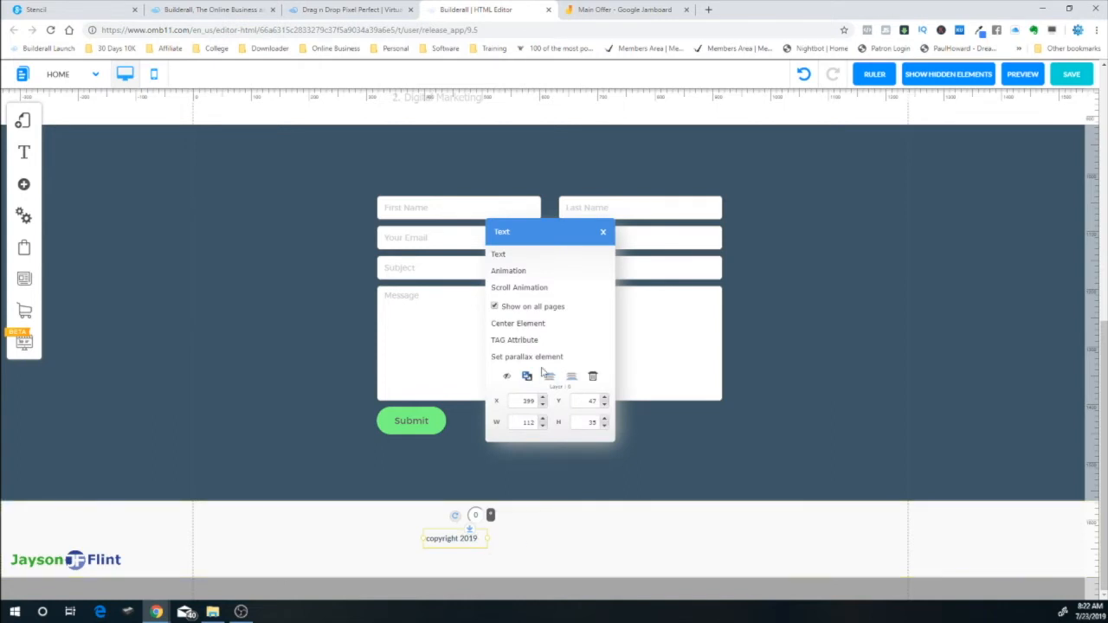
left_click(519, 324)
left_click(624, 532)
left_click(23, 183)
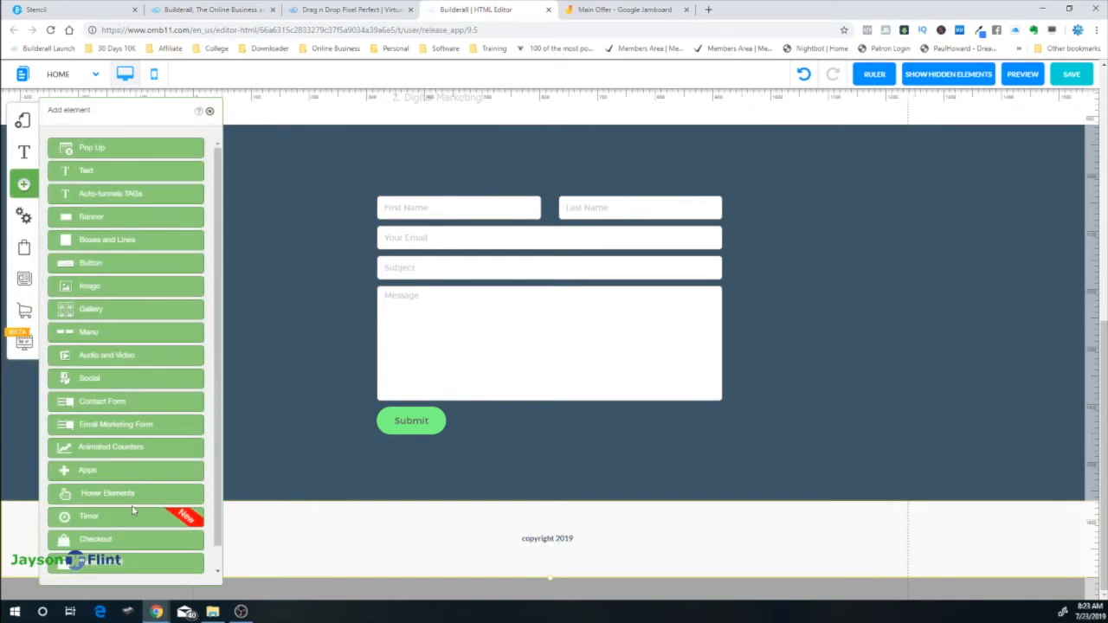
Drag a grey rounded social icons bar from Social Bars into the footer
scroll(133, 510, "down", 1)
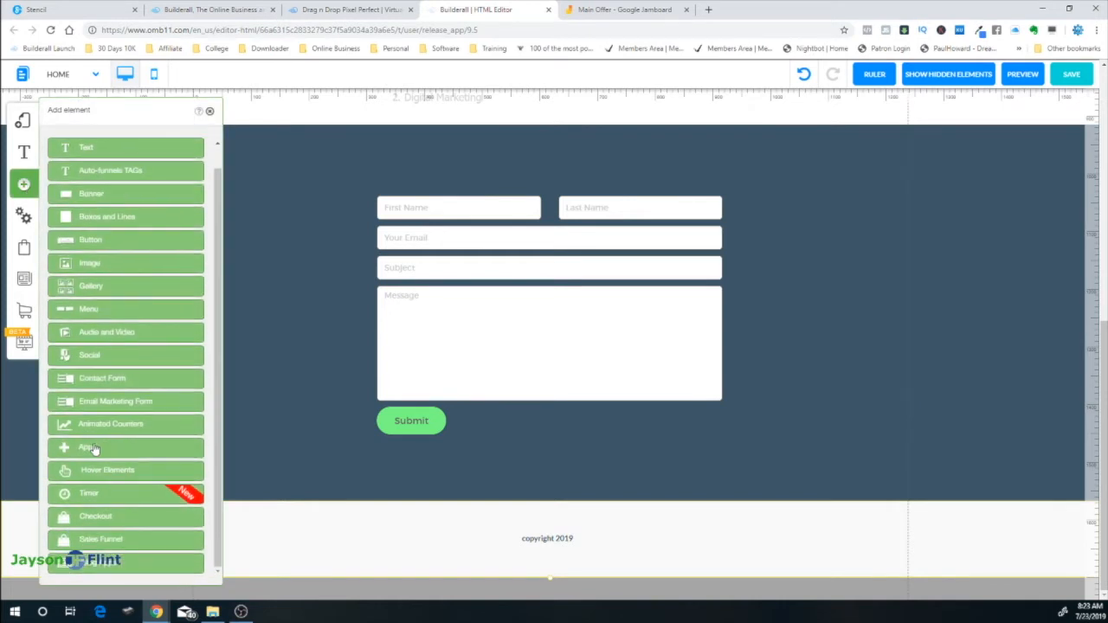
left_click(102, 358)
scroll(136, 381, "down", 3)
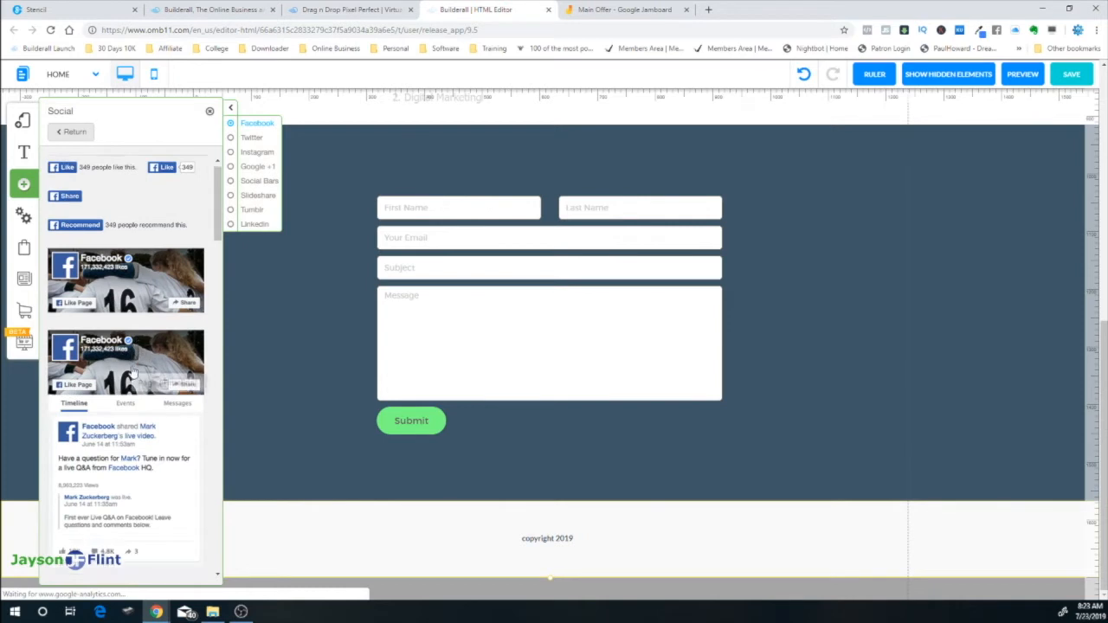
scroll(136, 381, "down", 8)
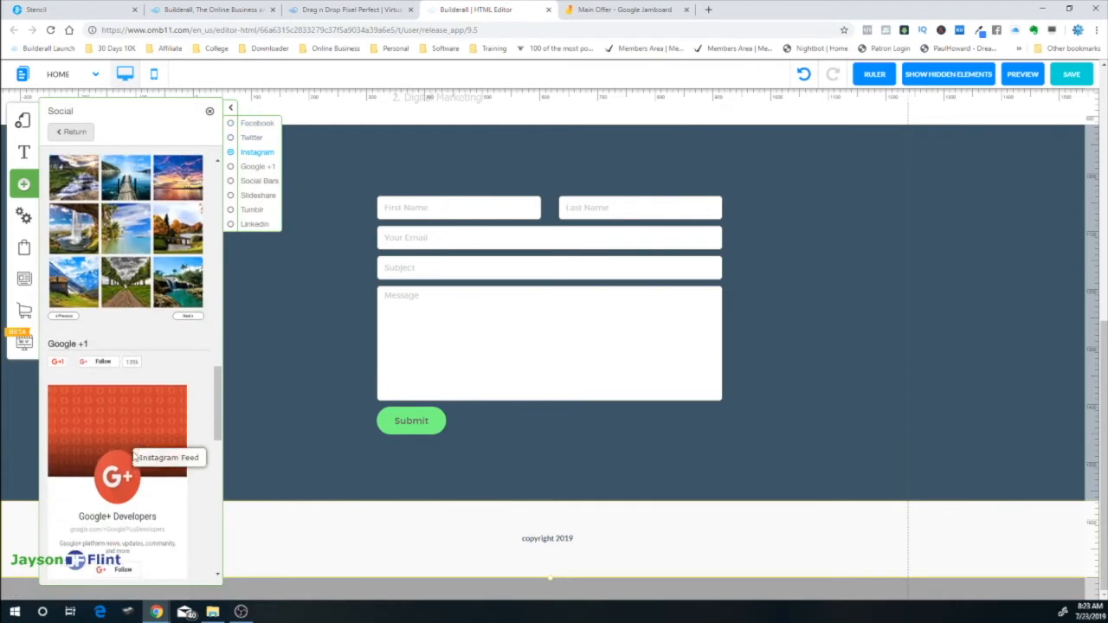
scroll(125, 494, "down", 12)
scroll(124, 498, "up", 8)
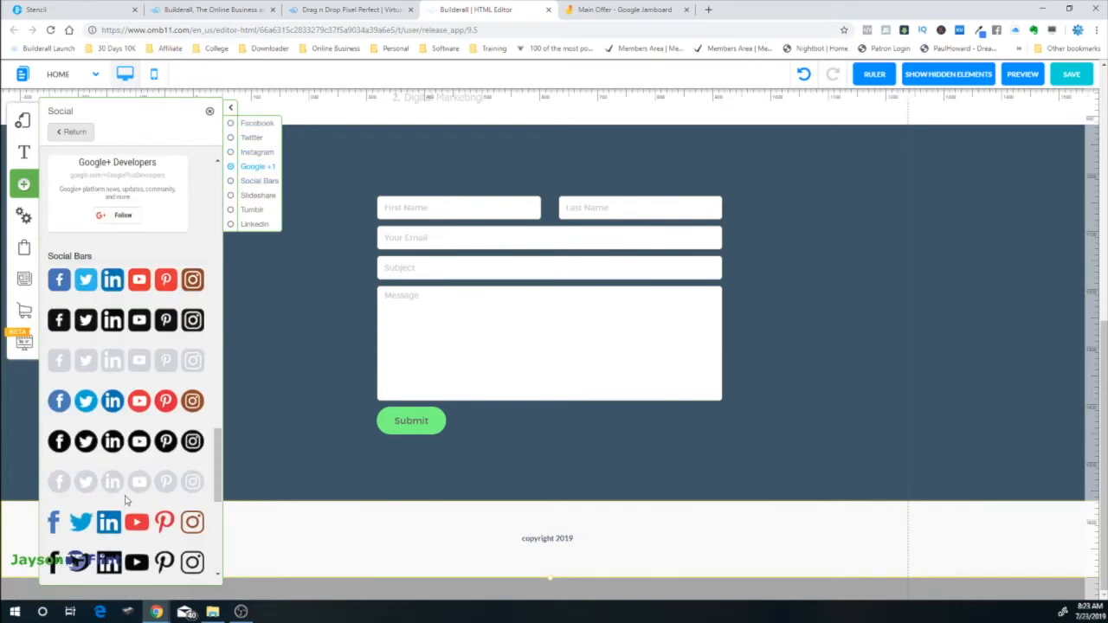
scroll(118, 486, "down", 3)
scroll(118, 498, "up", 1)
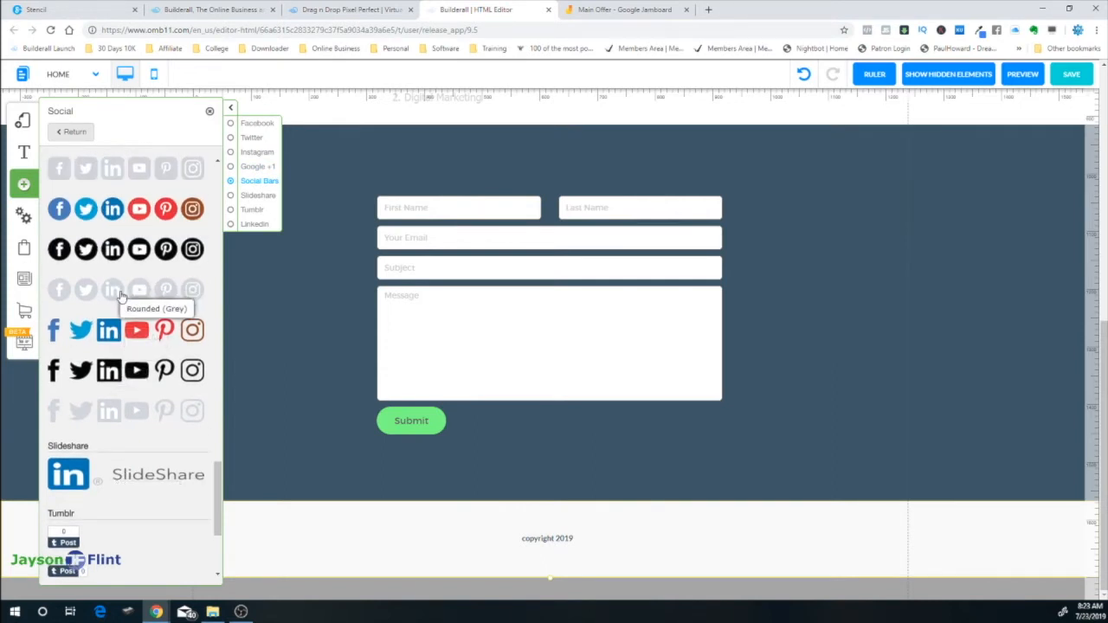
left_click_drag(112, 168, 767, 548)
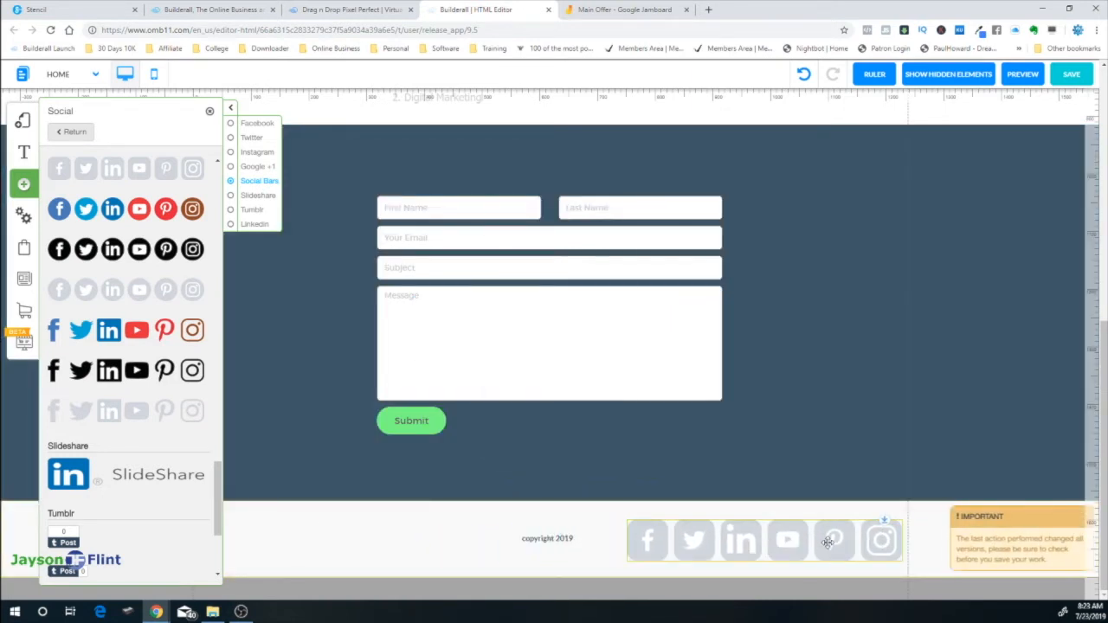
Shrink the social icons to 34 px and move the bar below the copyright line
right_click(767, 545)
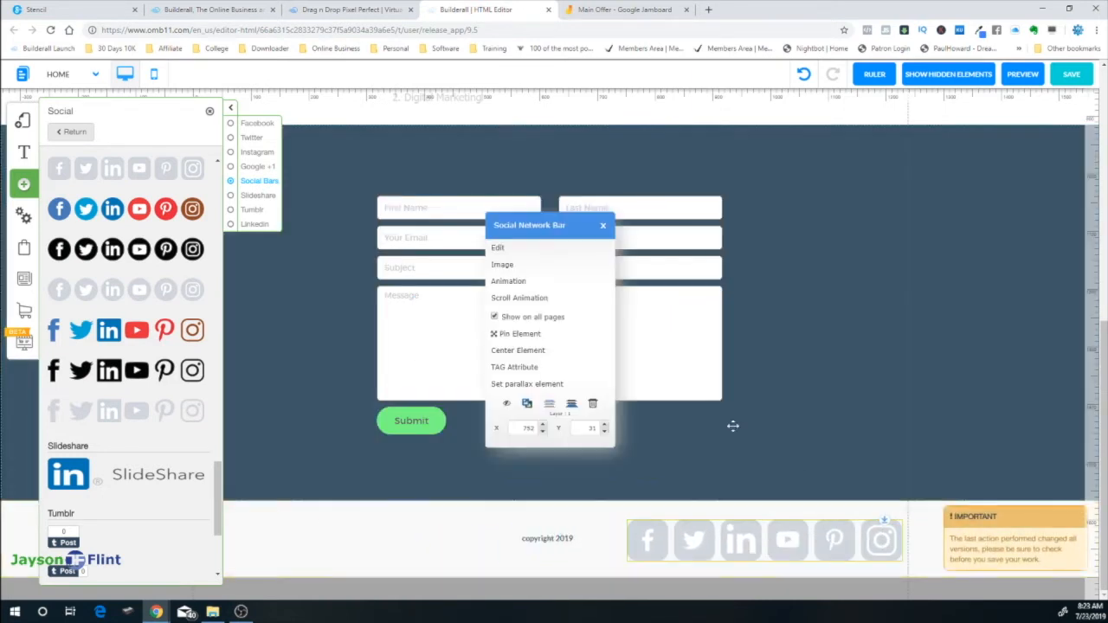
left_click(498, 248)
left_click_drag(545, 301, 555, 328)
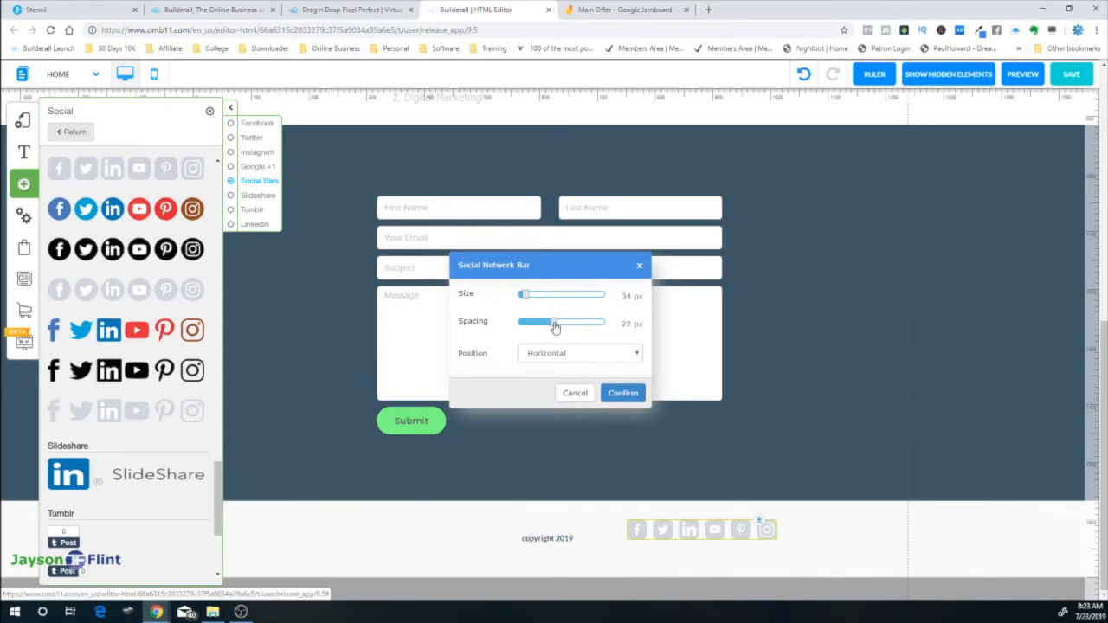
left_click(622, 393)
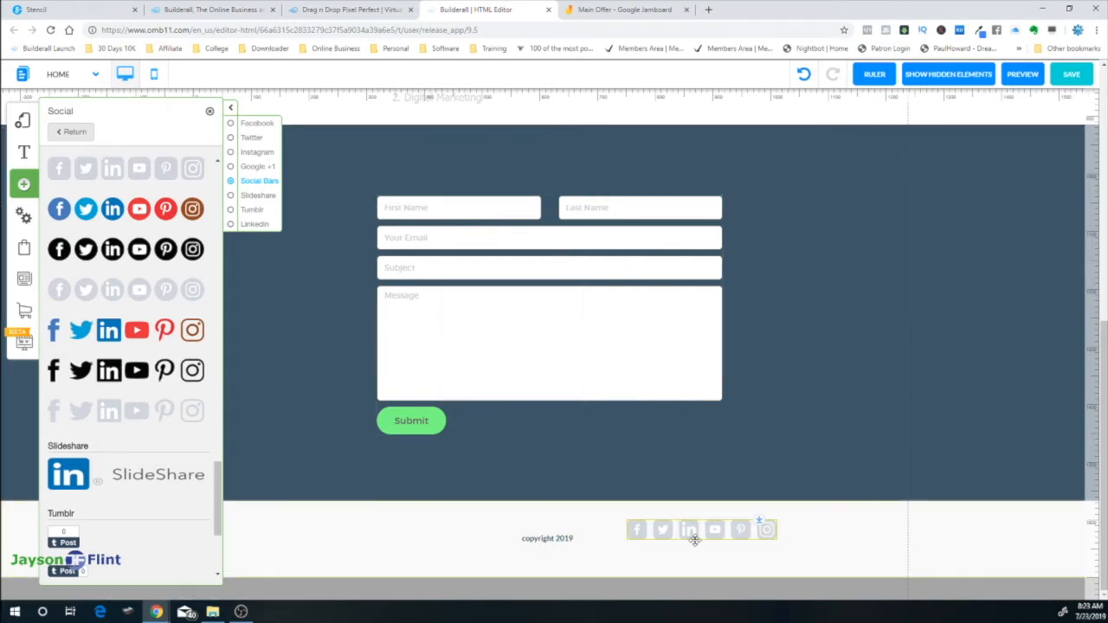
left_click_drag(689, 540, 571, 563)
Centre the copyright text and the social icons bar in the footer
left_click(549, 531)
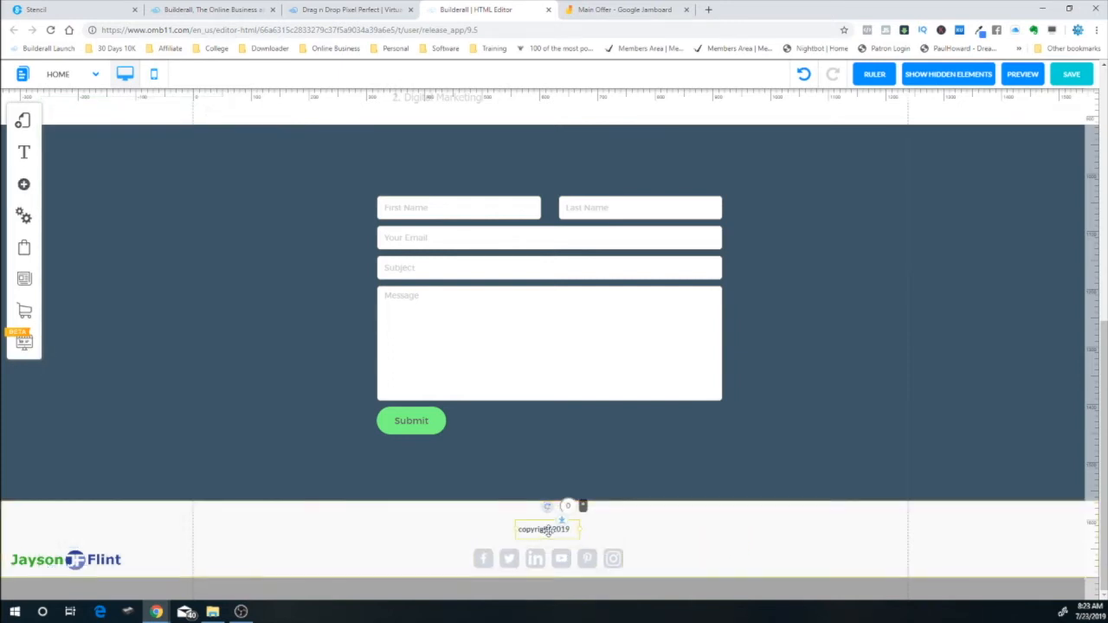
right_click(547, 532)
left_click(541, 322)
right_click(551, 554)
left_click(540, 351)
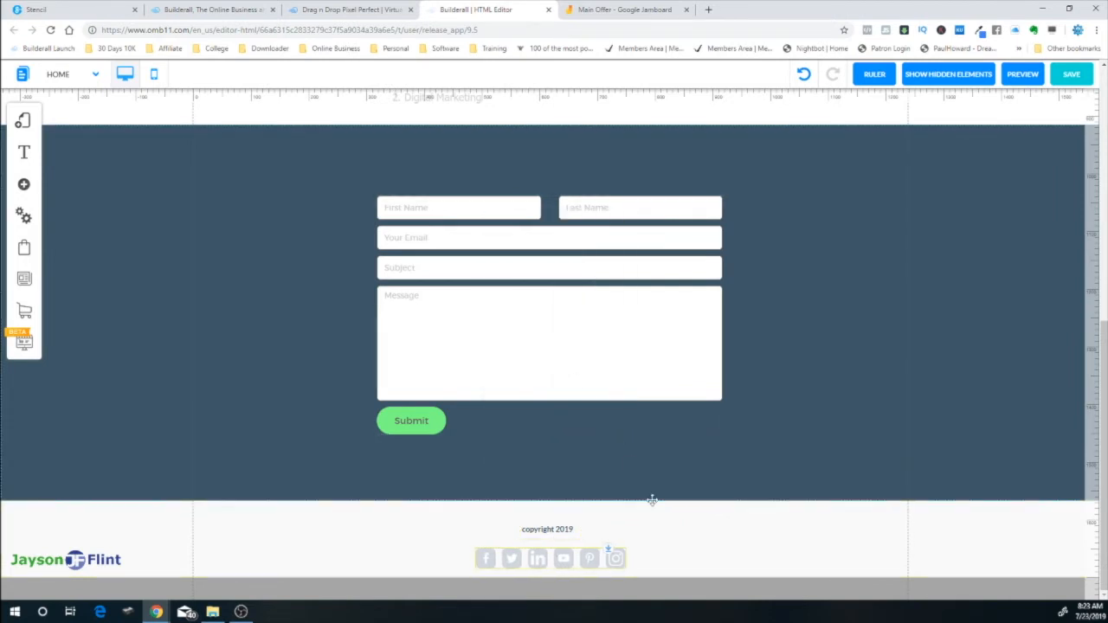
Raise the contact form and pull up the dark section's bottom edge to shorten it
scroll(722, 492, "up", 10)
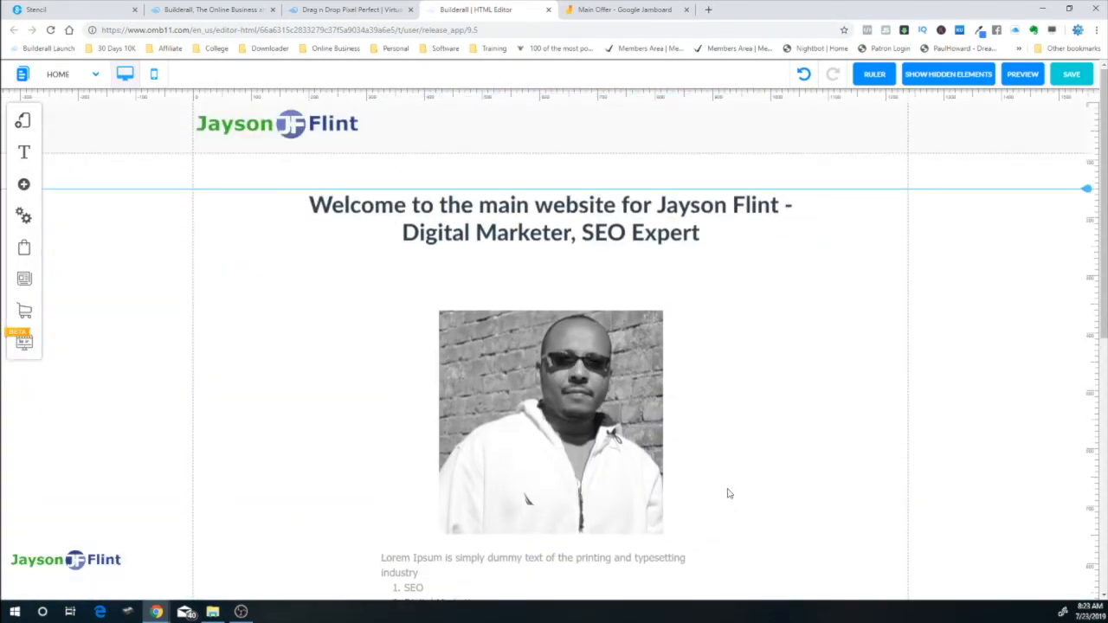
scroll(814, 519, "down", 4)
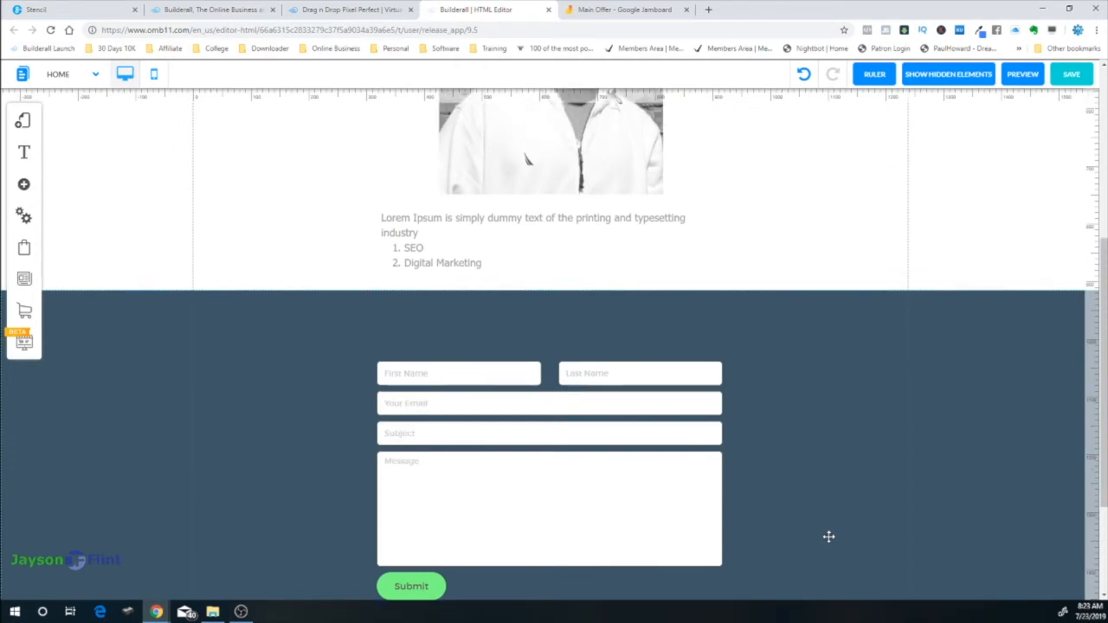
scroll(829, 537, "up", 2)
scroll(789, 419, "down", 3)
left_click_drag(634, 358, 633, 319)
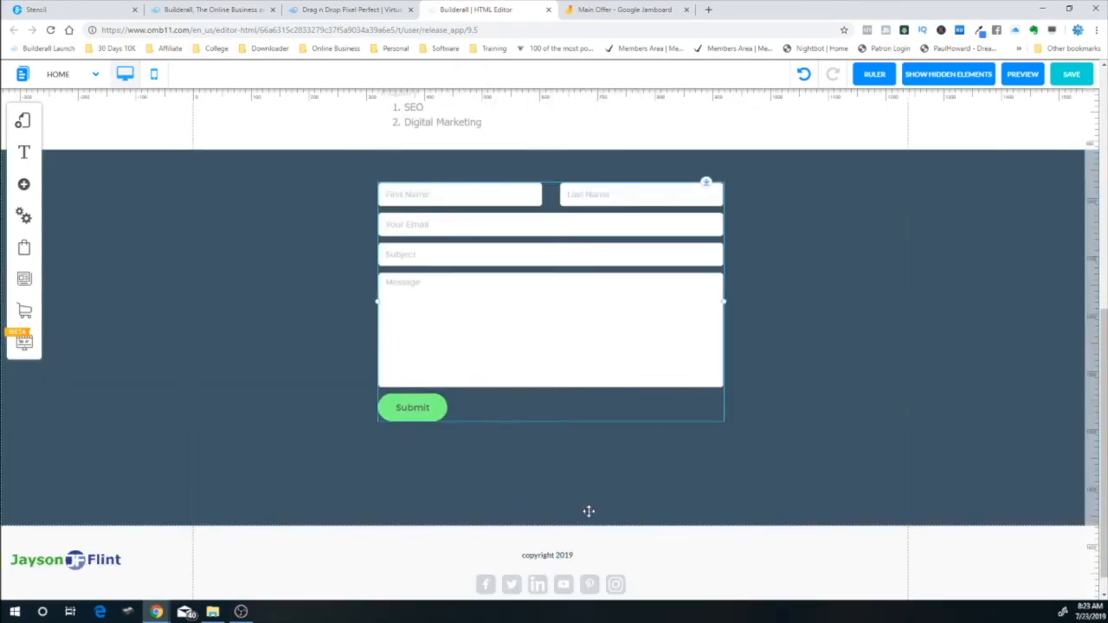
left_click_drag(551, 527, 541, 472)
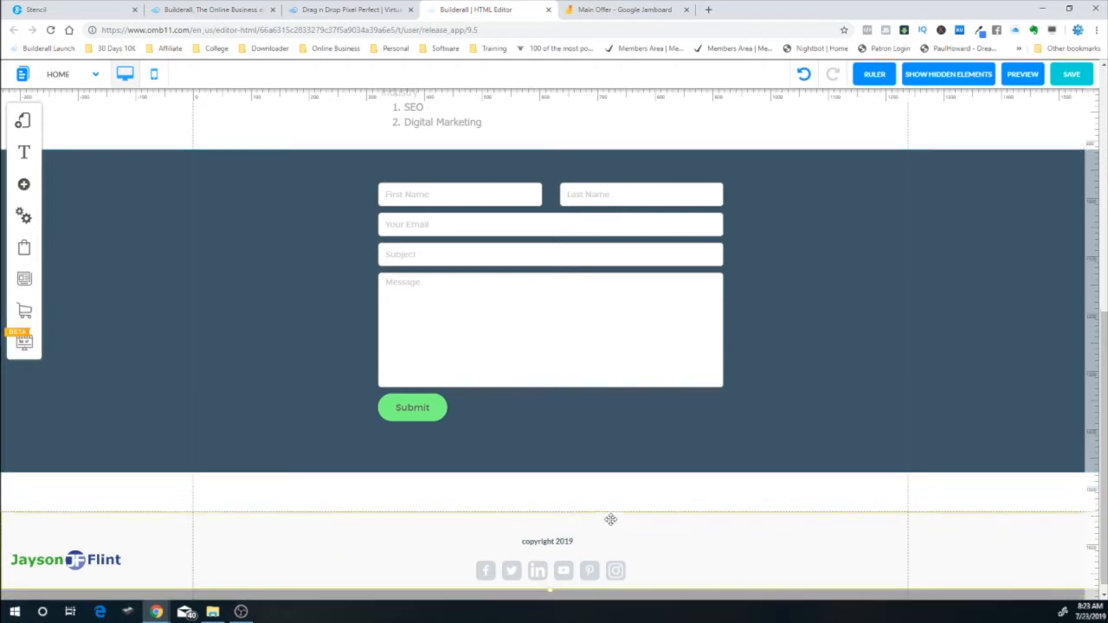
left_click_drag(649, 383, 651, 394)
right_click(651, 395)
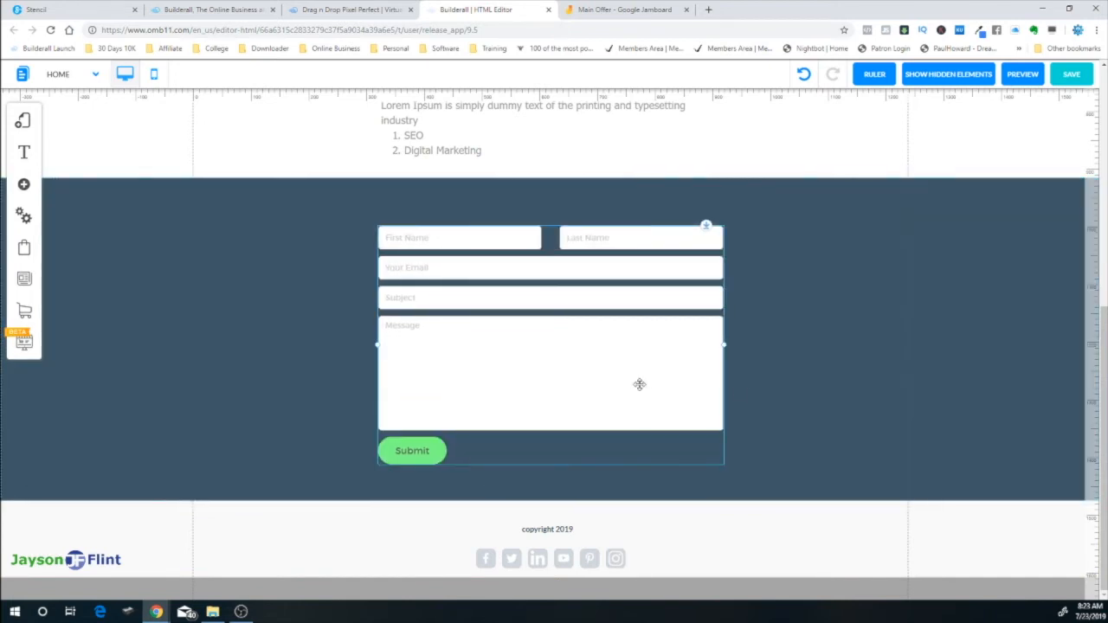
scroll(779, 401, "up", 5)
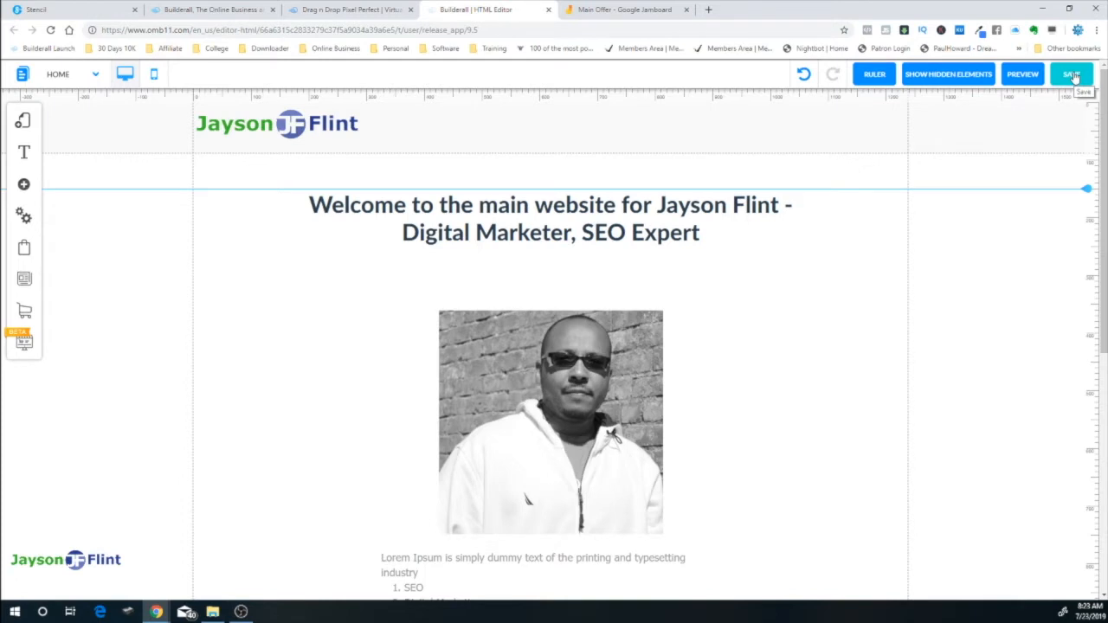
Register a site name in Register Site, then save the layout and Home page changes
left_click(1071, 75)
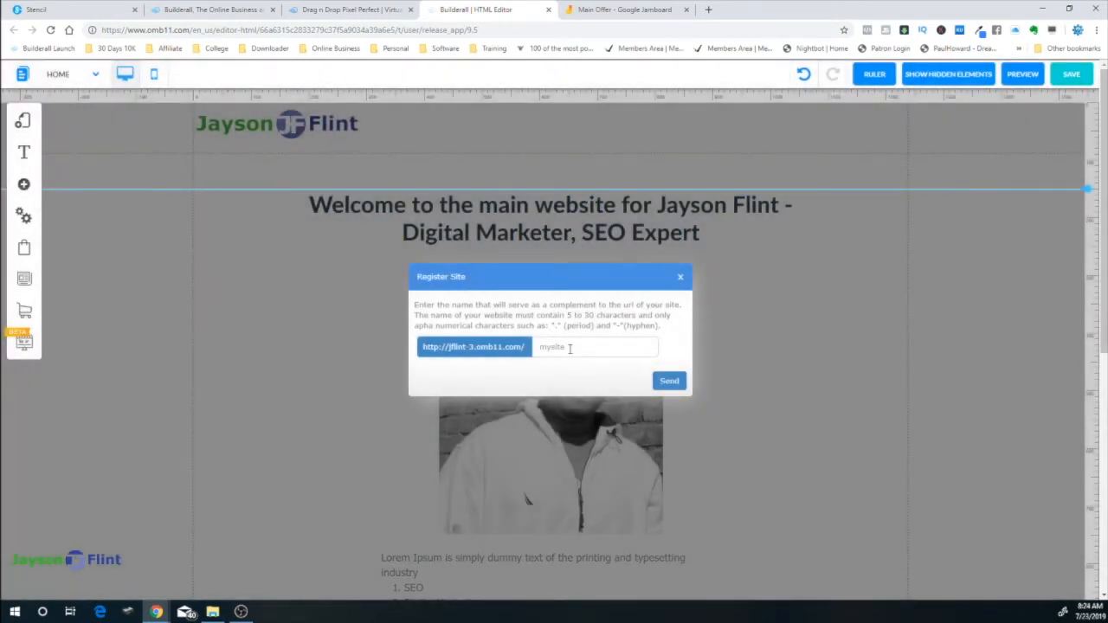
left_click(551, 347)
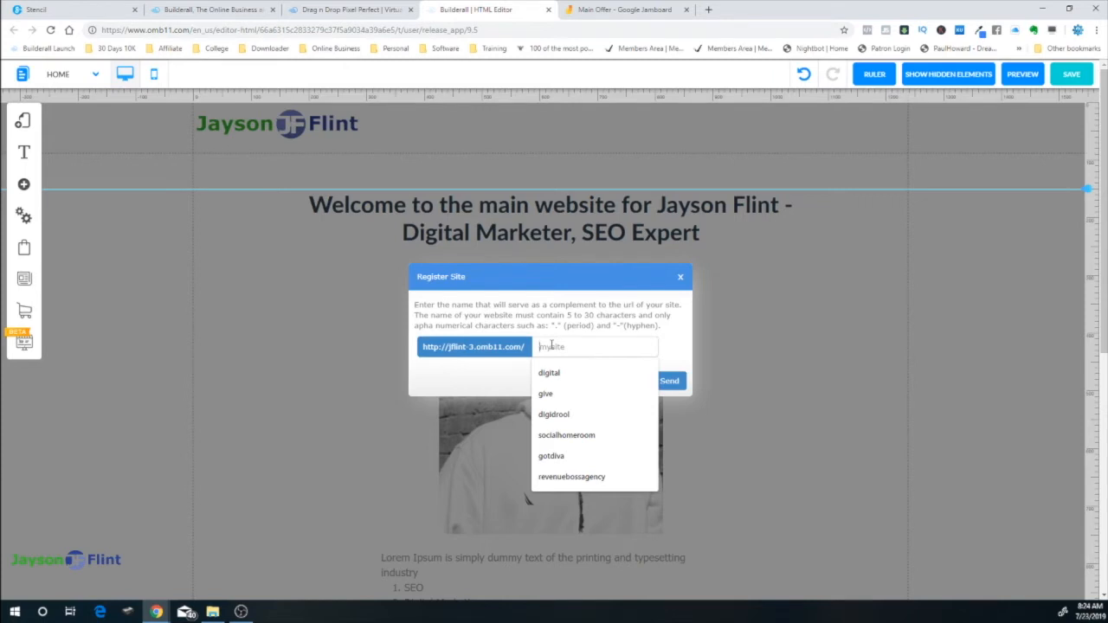
type("jaysonhome")
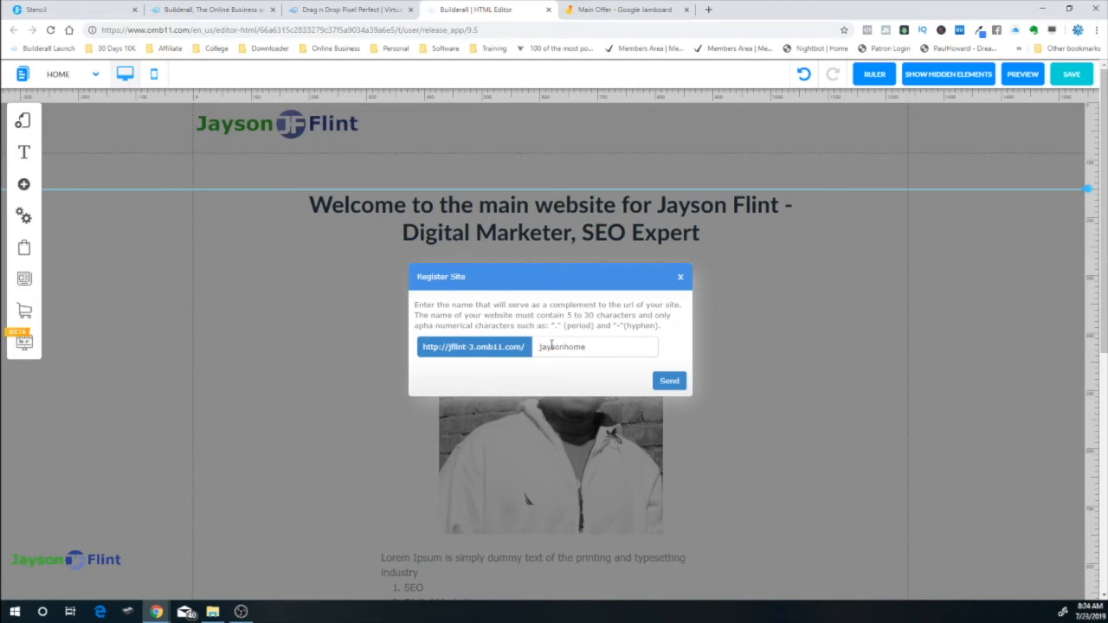
left_click(666, 380)
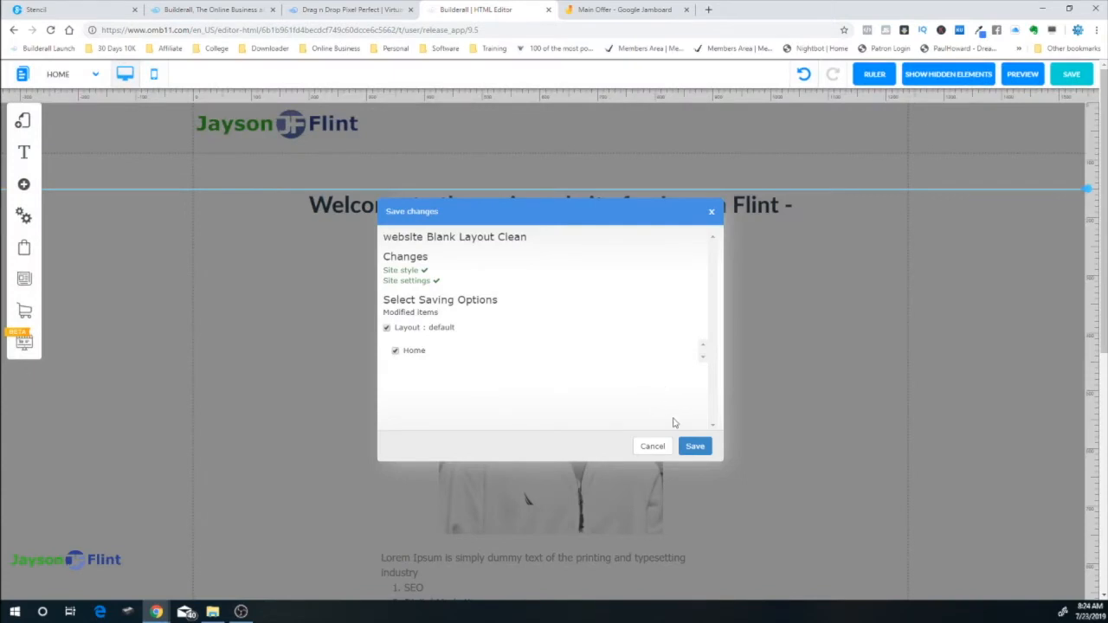
left_click(699, 446)
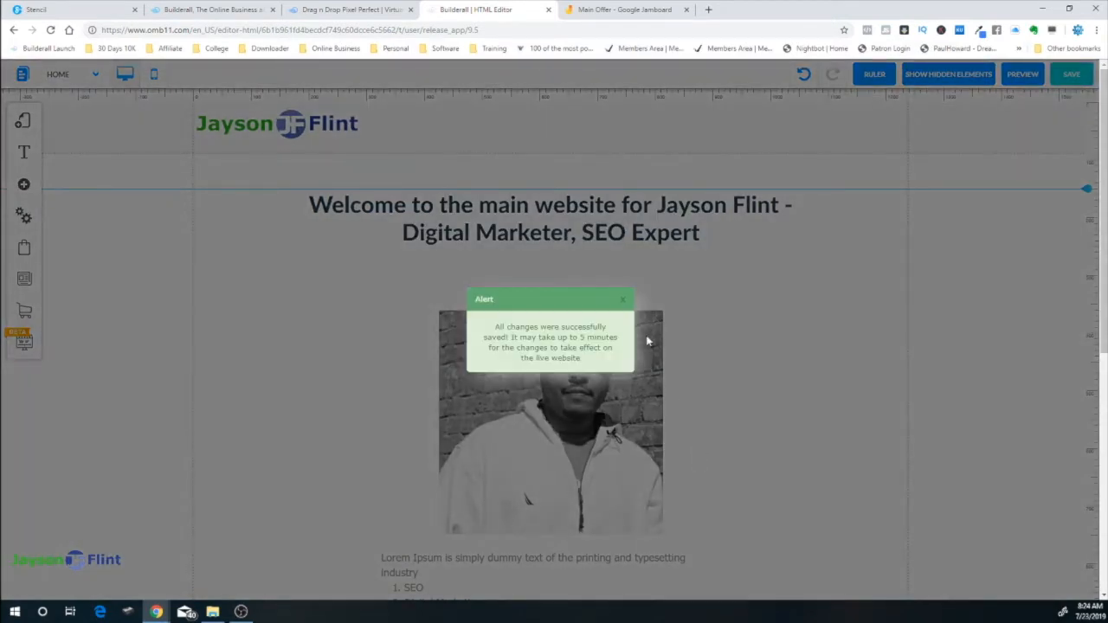
left_click(623, 303)
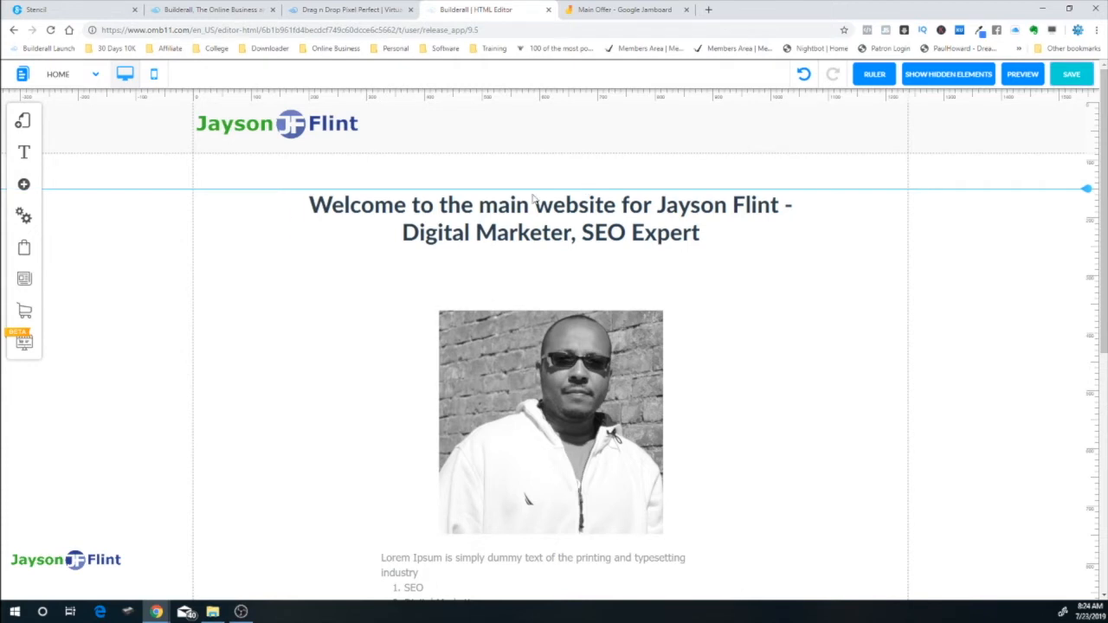
Scroll through the page preview from logo header to footer icons, then return to editing
left_click(1020, 76)
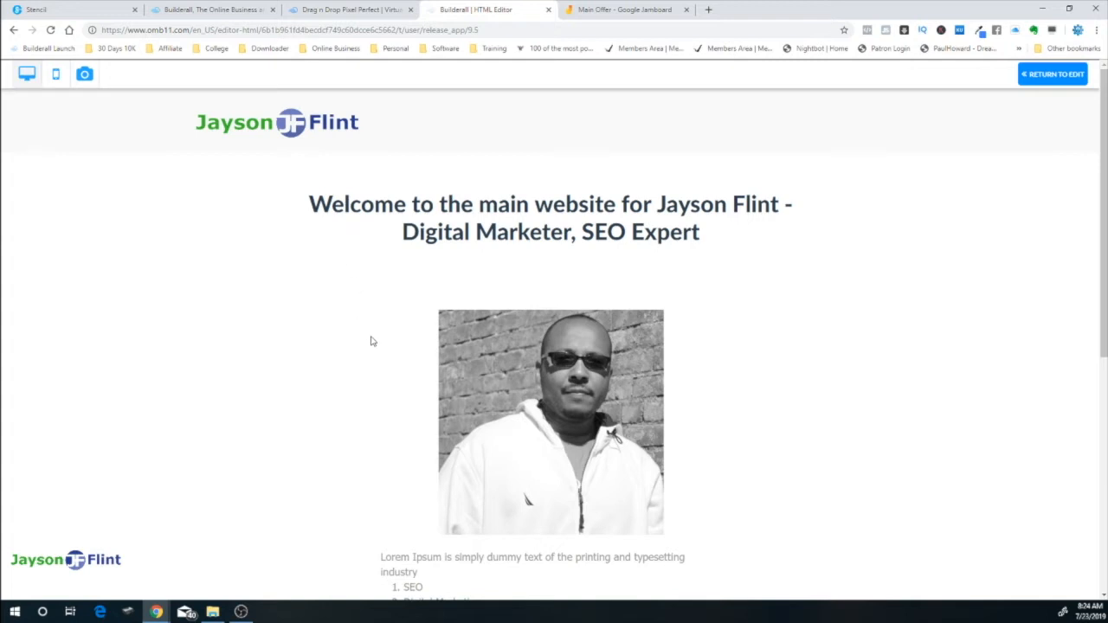
scroll(381, 353, "down", 5)
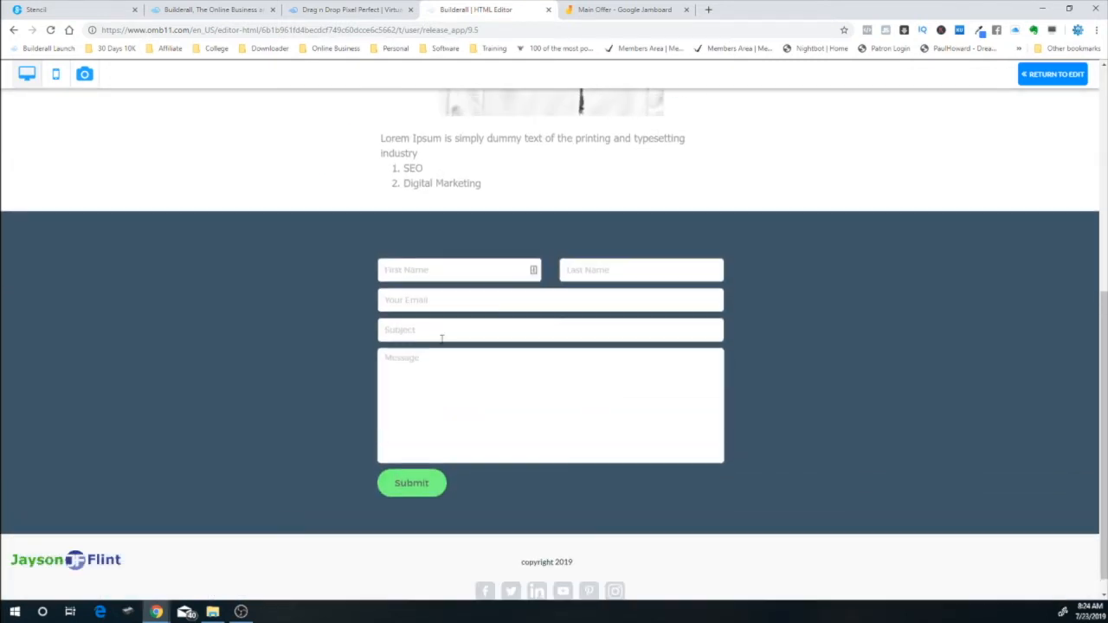
scroll(441, 339, "up", 5)
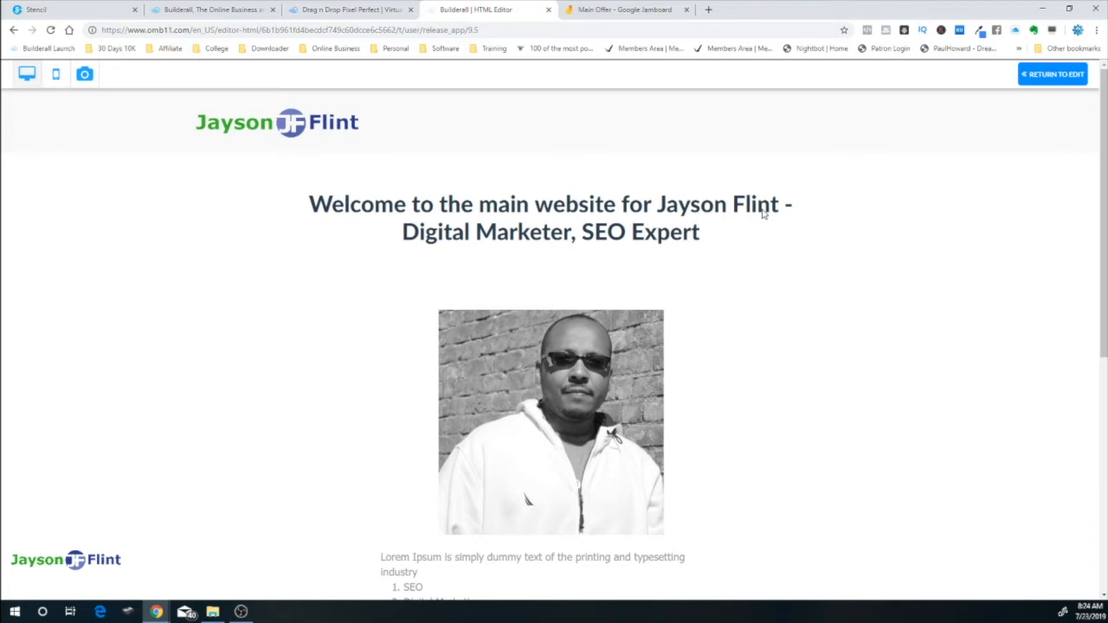
scroll(763, 214, "down", 3)
scroll(712, 234, "up", 1)
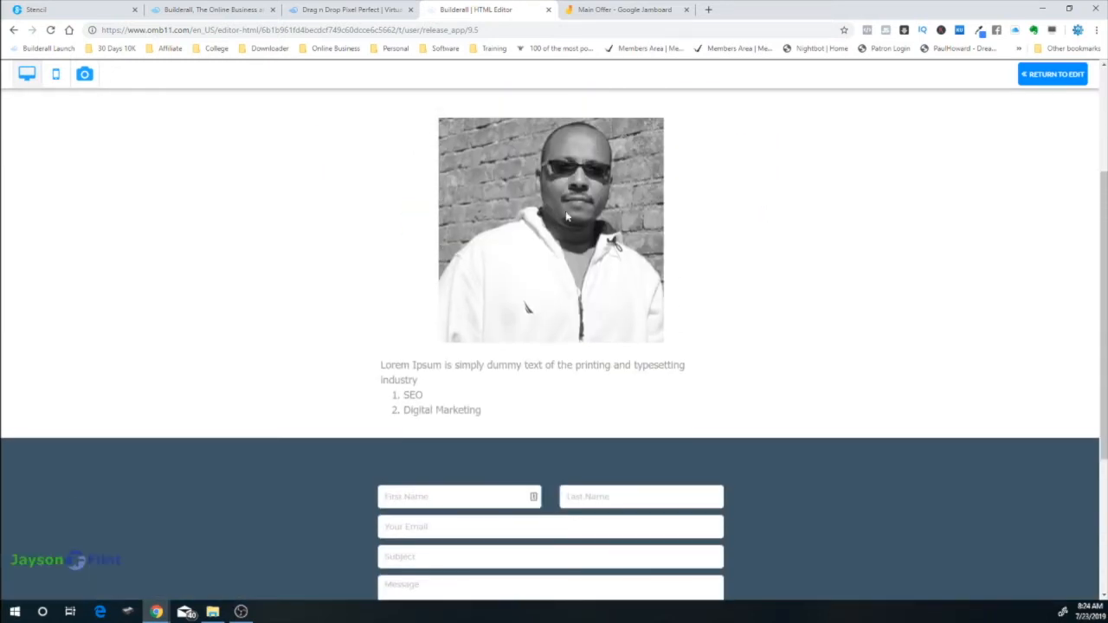
scroll(519, 404, "down", 2)
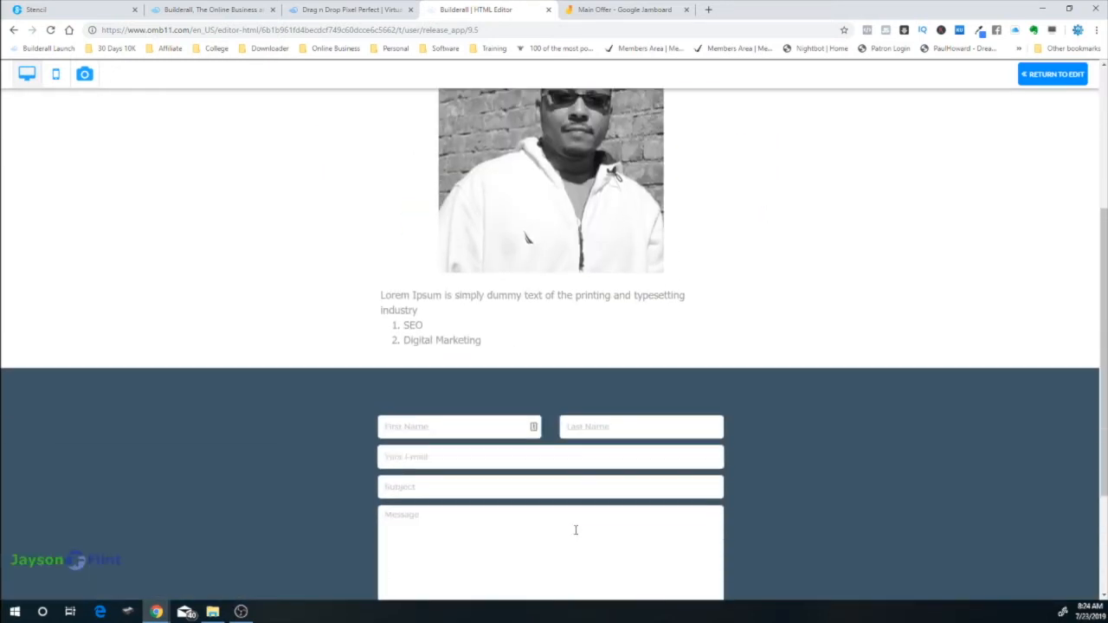
scroll(563, 490, "down", 1)
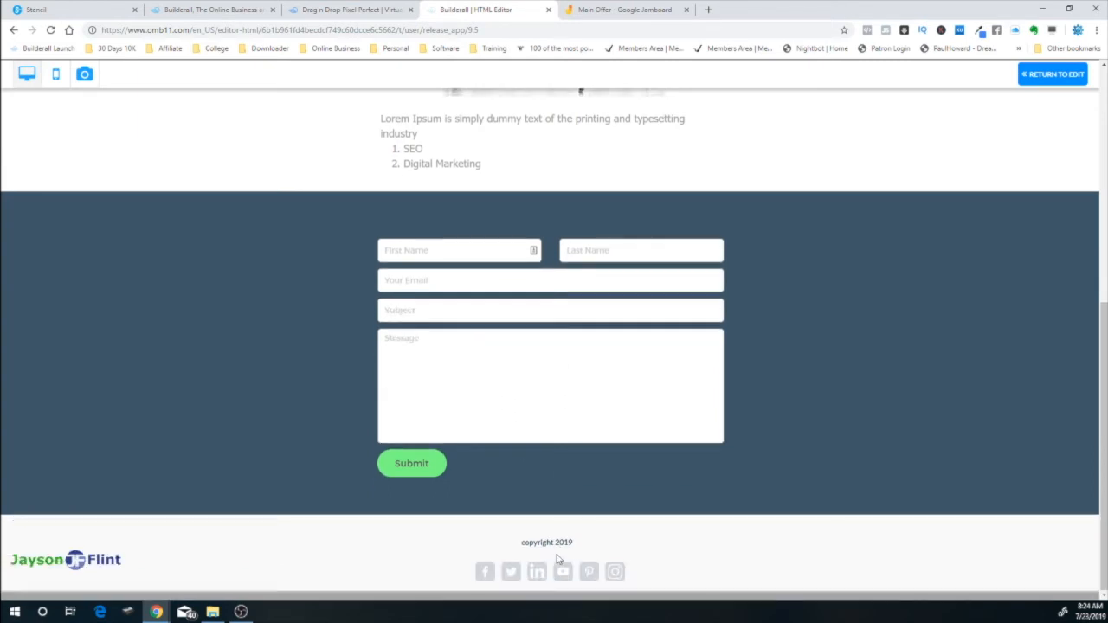
scroll(225, 397, "up", 5)
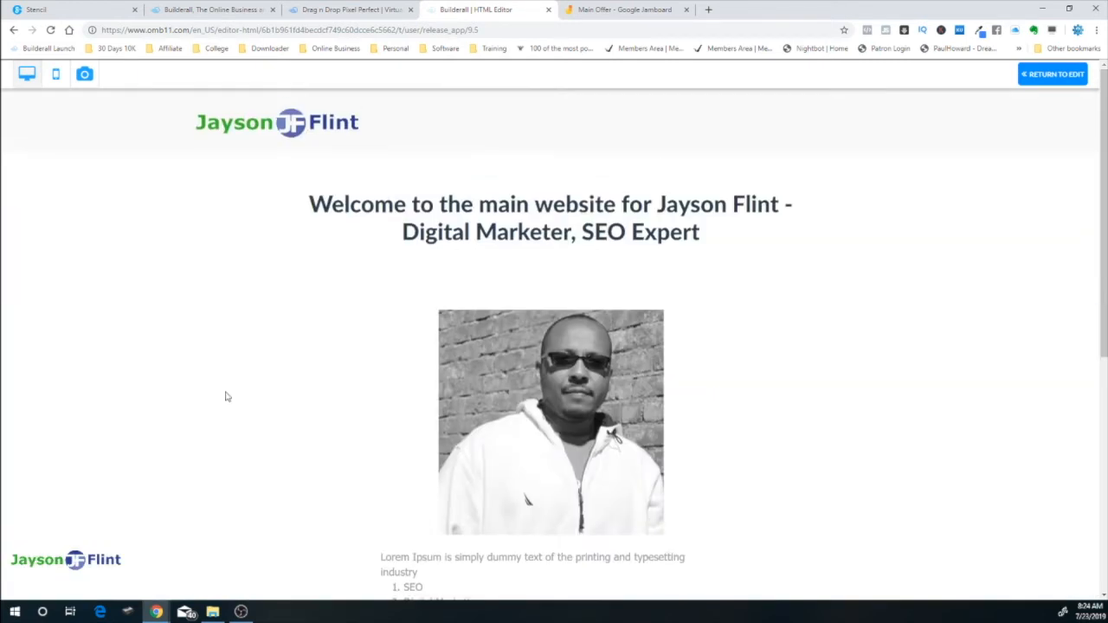
left_click(1052, 74)
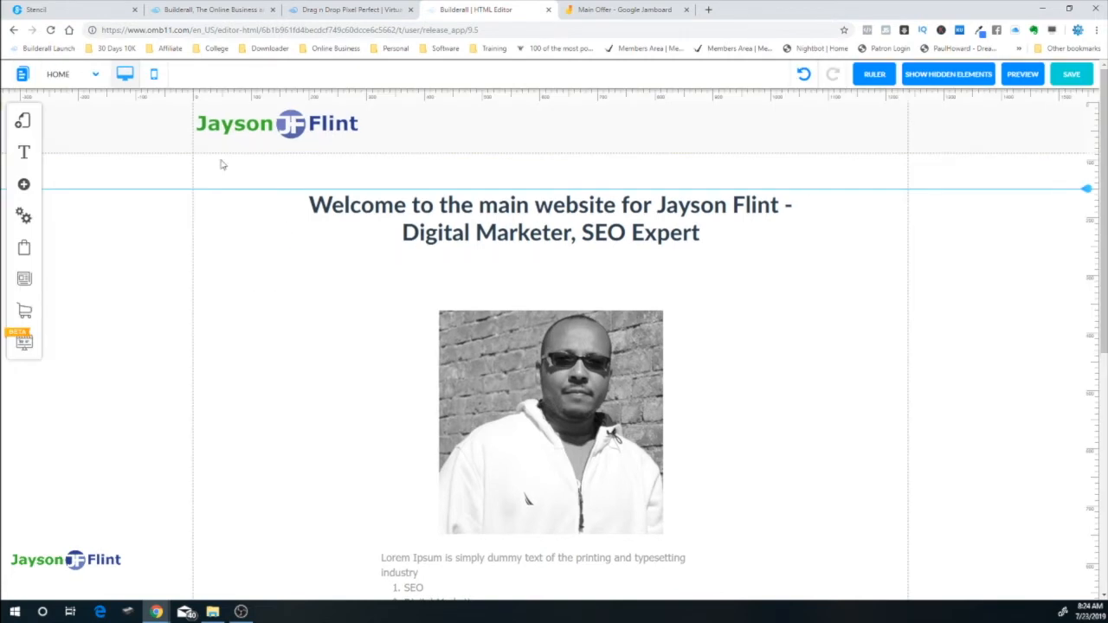
Switch to the mobile layout and centre the logo and headline inside the phone
left_click(155, 74)
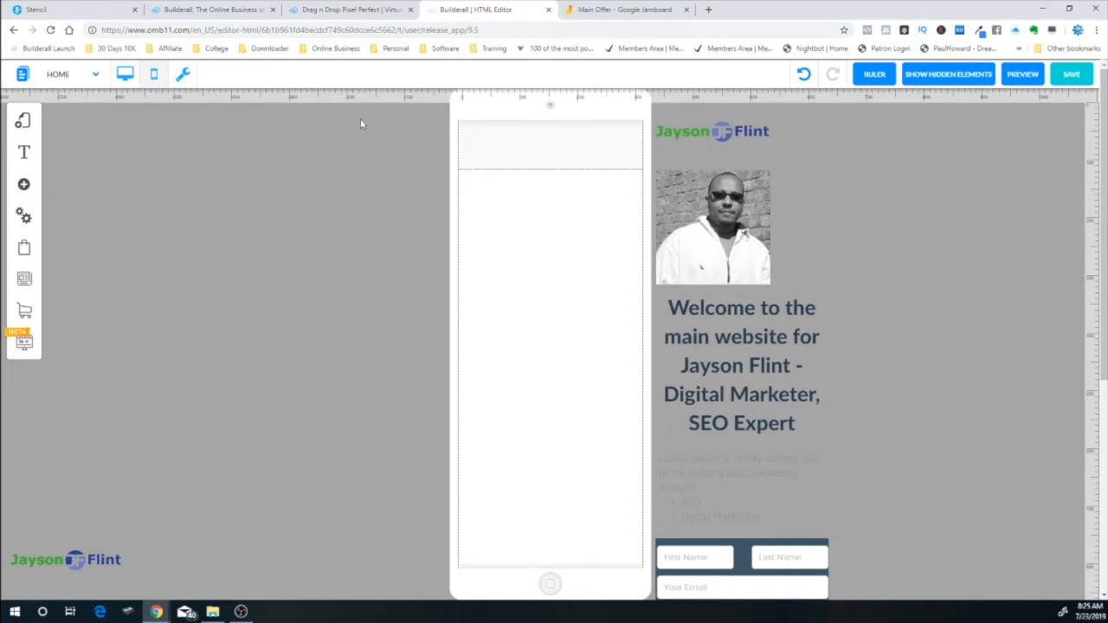
left_click_drag(723, 132, 561, 146)
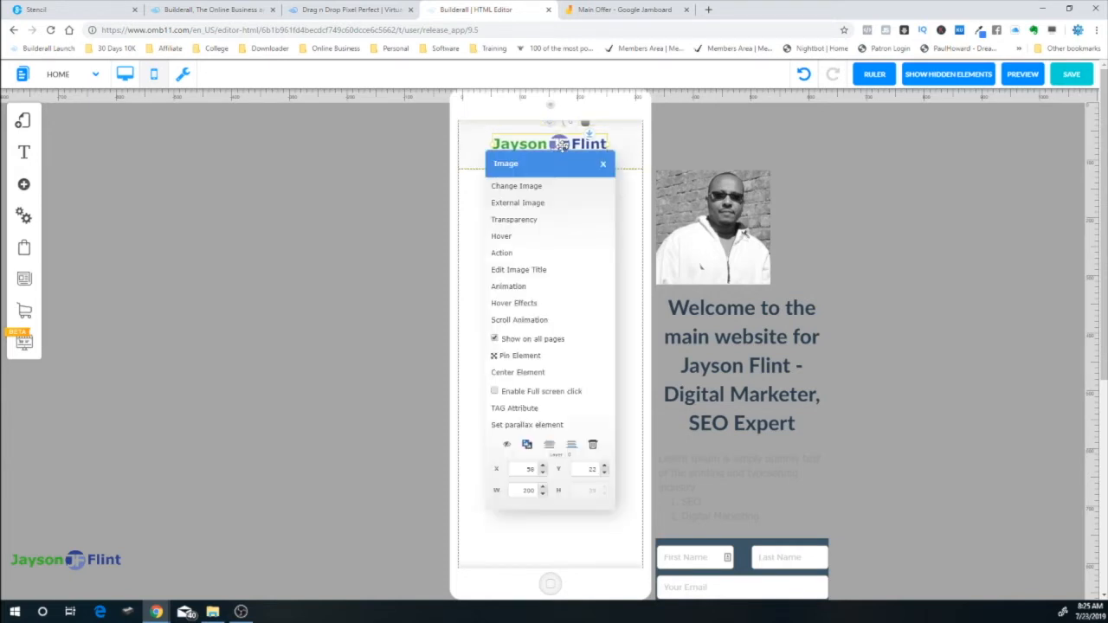
left_click(540, 373)
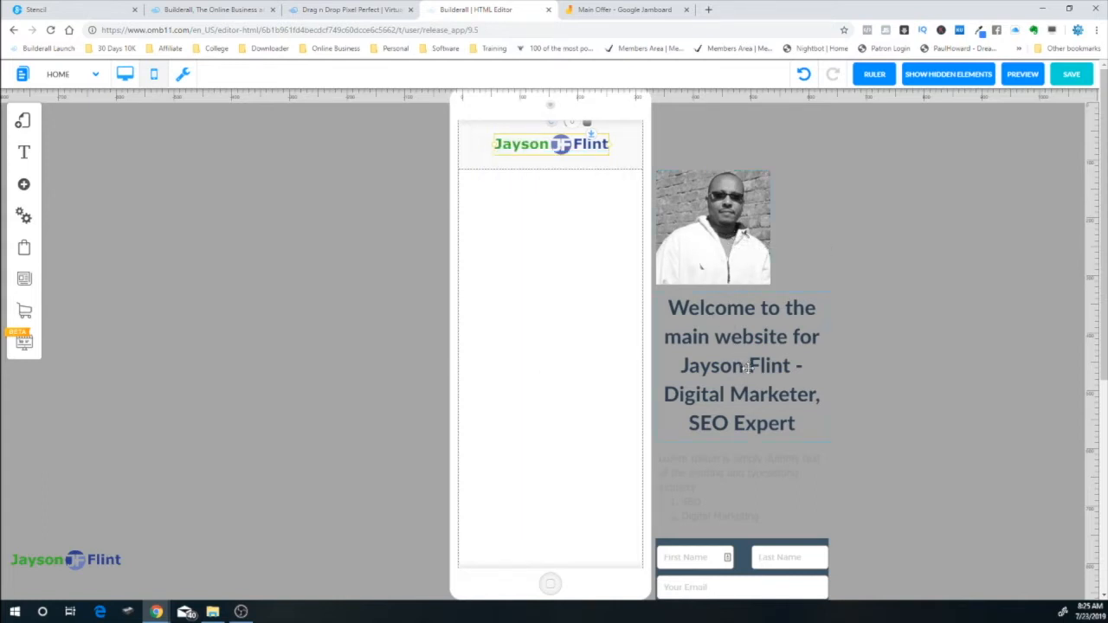
left_click_drag(746, 368, 557, 254)
left_click(559, 257)
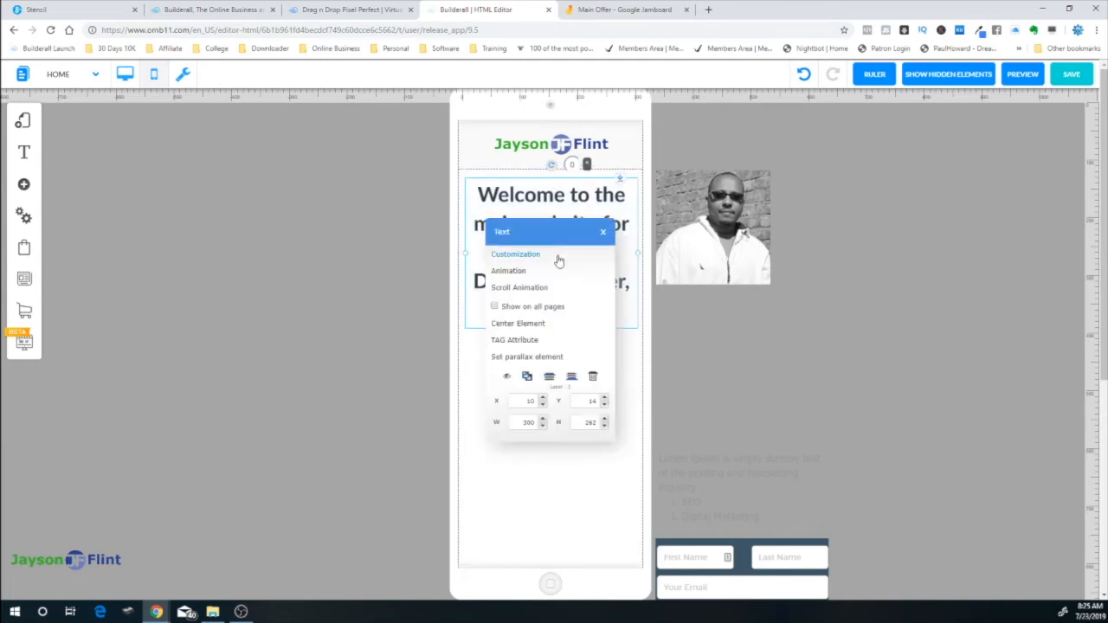
left_click(547, 325)
Move the photo and the Lorem Ipsum list text into the phone, centring each
left_click_drag(732, 228, 567, 414)
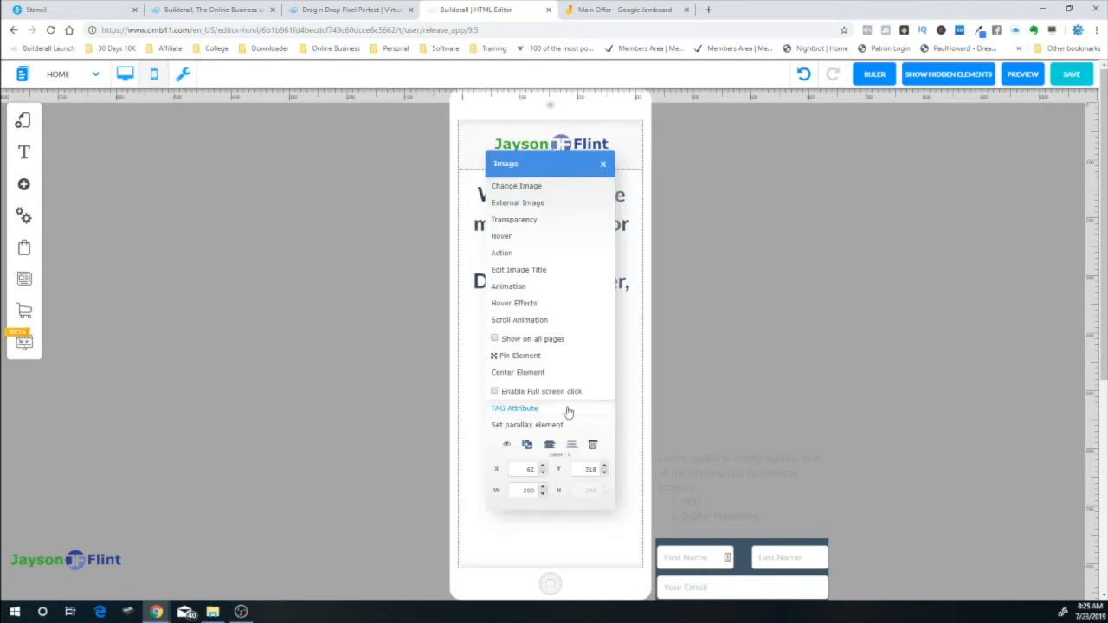
left_click(554, 374)
scroll(932, 359, "down", 3)
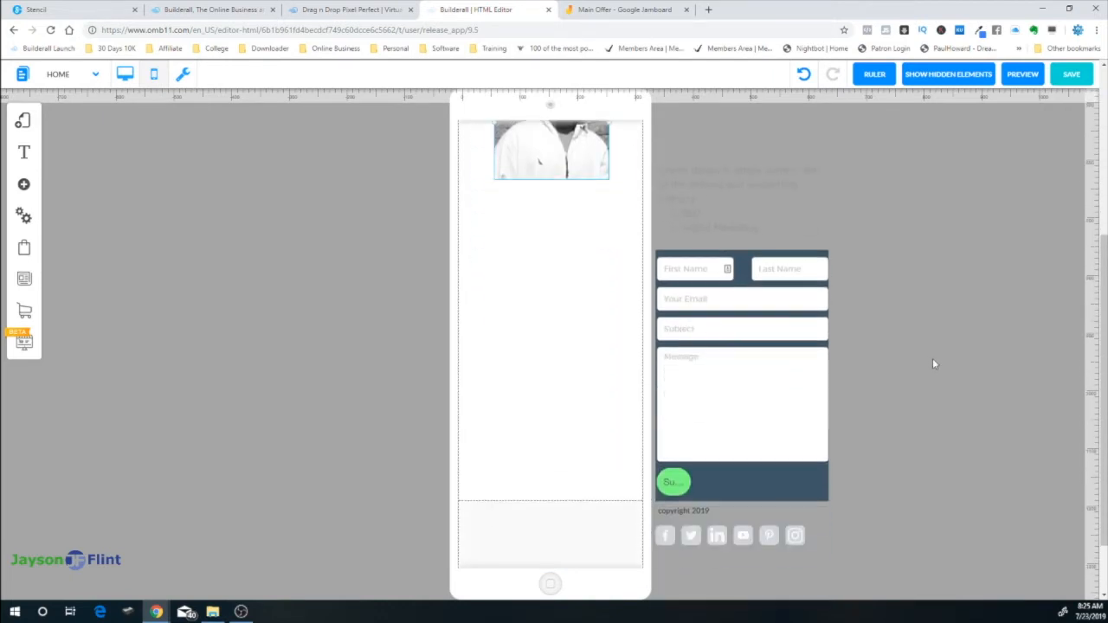
scroll(932, 359, "up", 1)
scroll(617, 516, "down", 2)
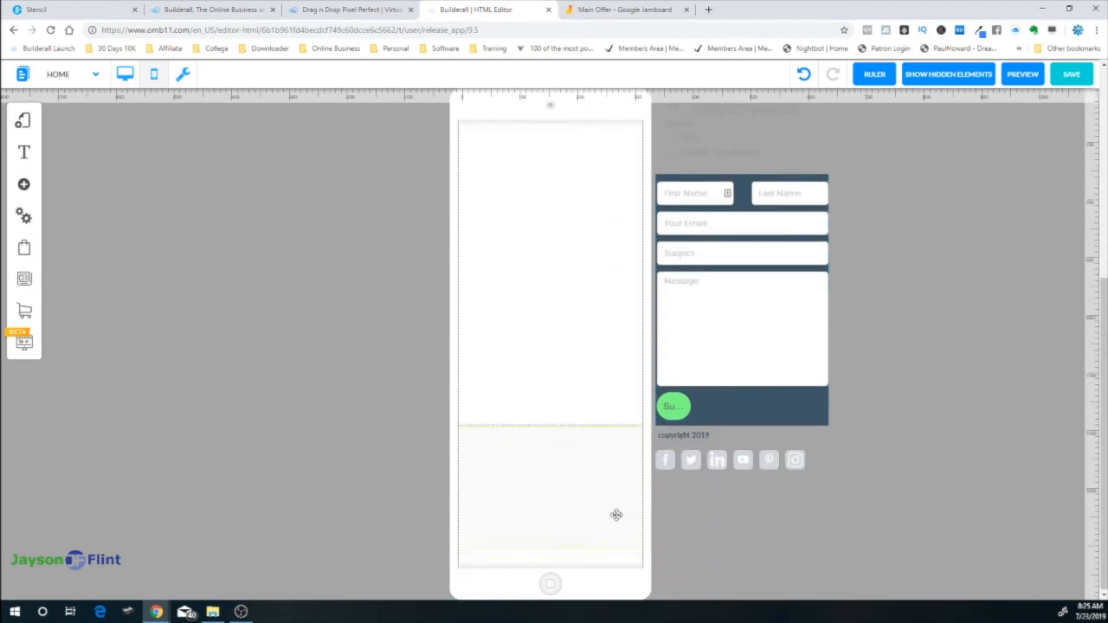
scroll(943, 386, "up", 4)
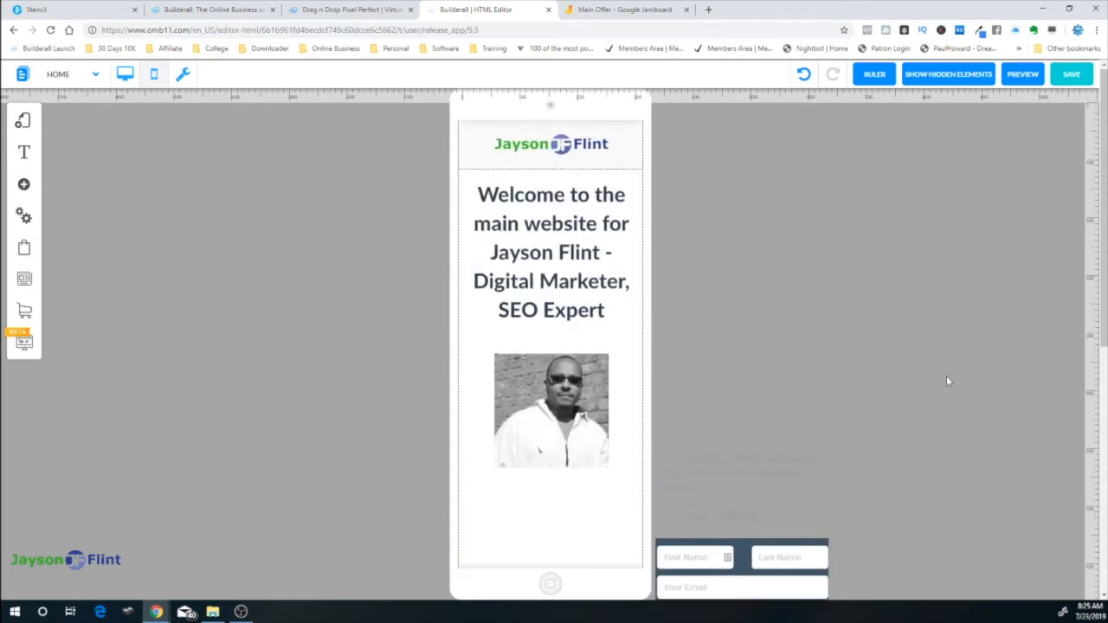
scroll(908, 398, "down", 2)
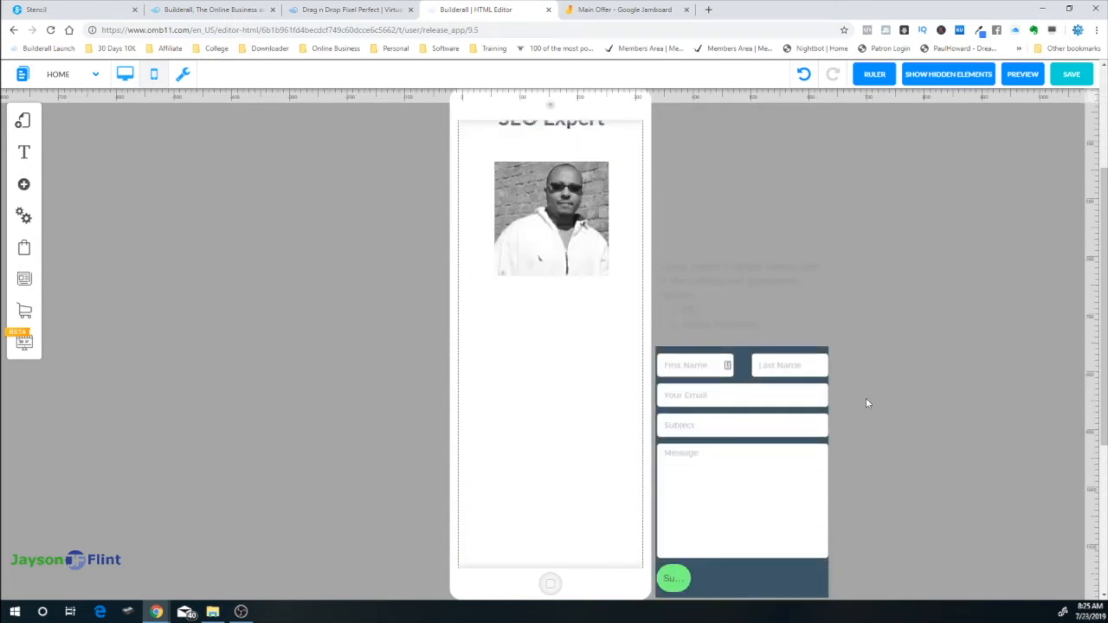
left_click_drag(718, 283, 534, 315)
left_click(534, 315)
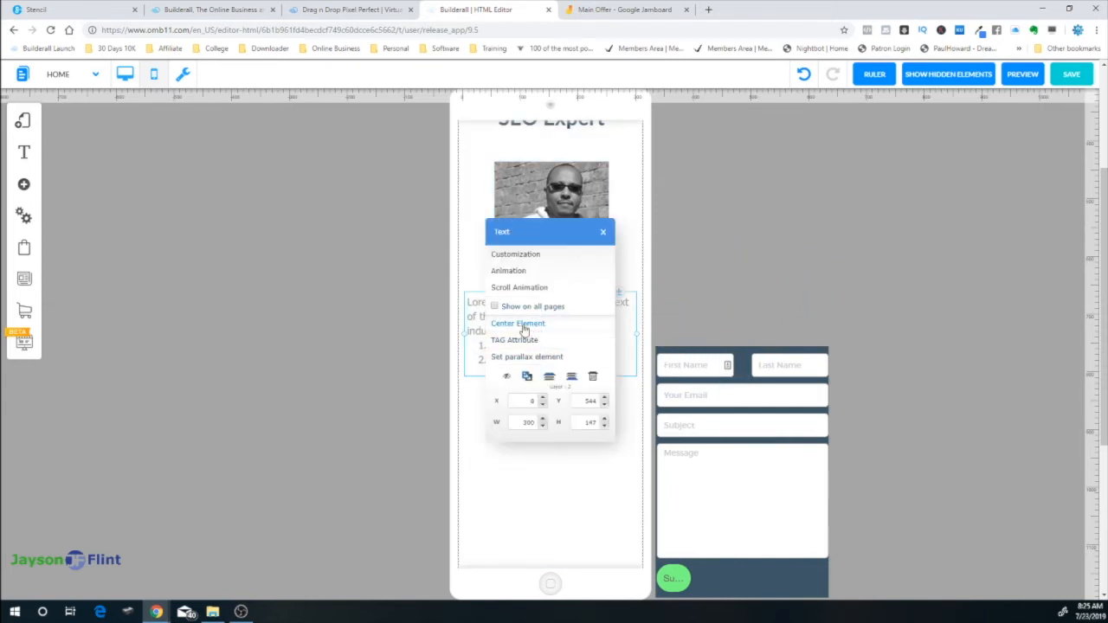
left_click(530, 325)
Place the contact form in the phone column below the list text
scroll(916, 328, "down", 2)
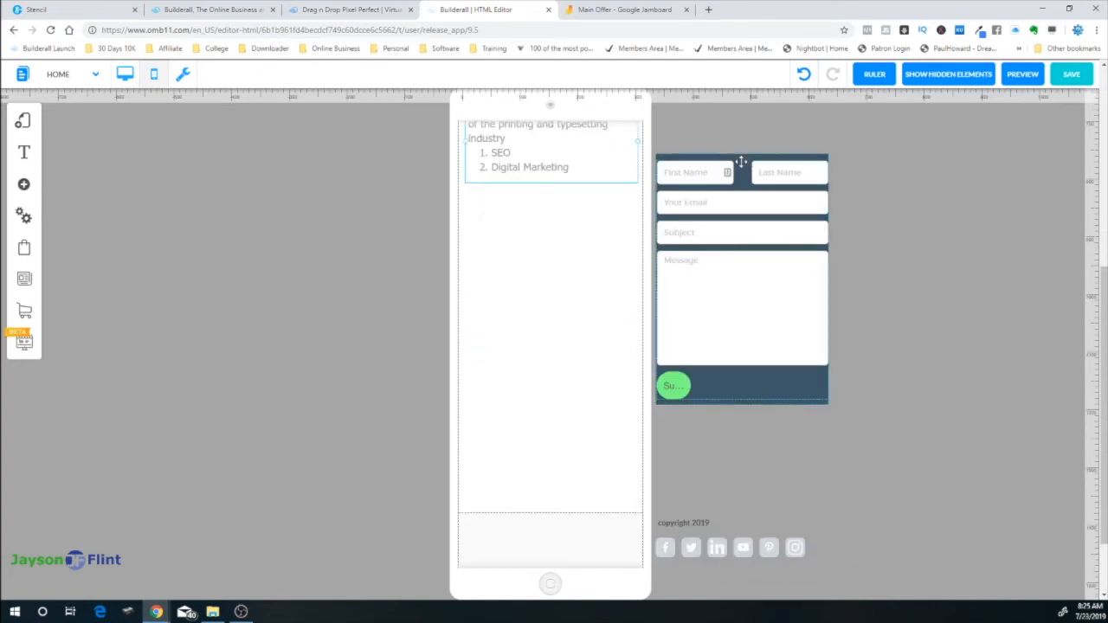
left_click_drag(735, 166, 549, 216)
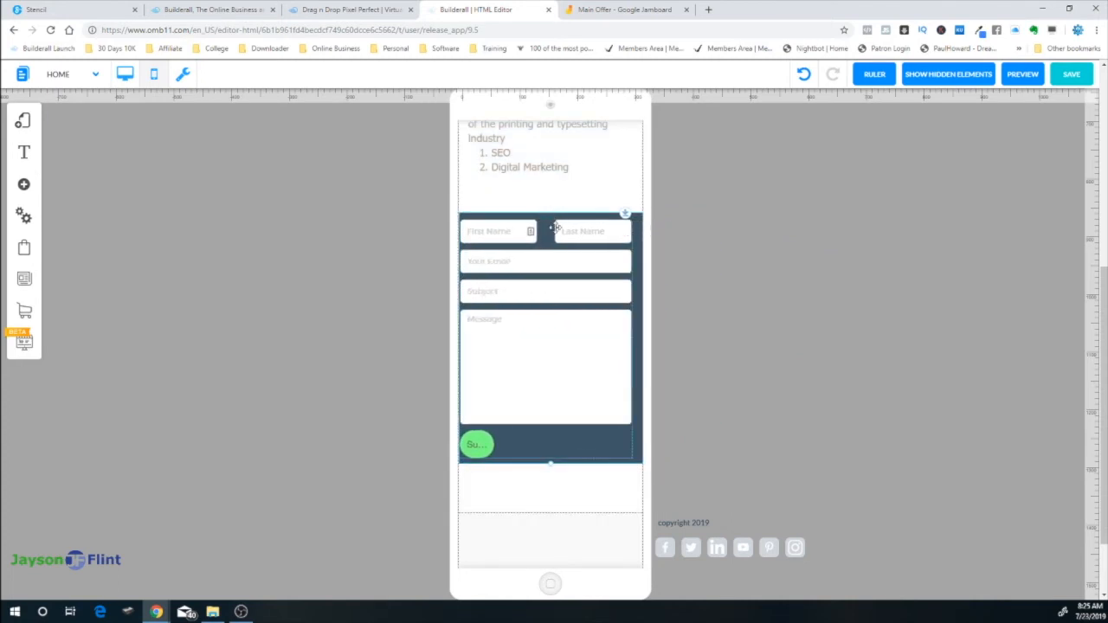
left_click_drag(584, 326, 586, 329)
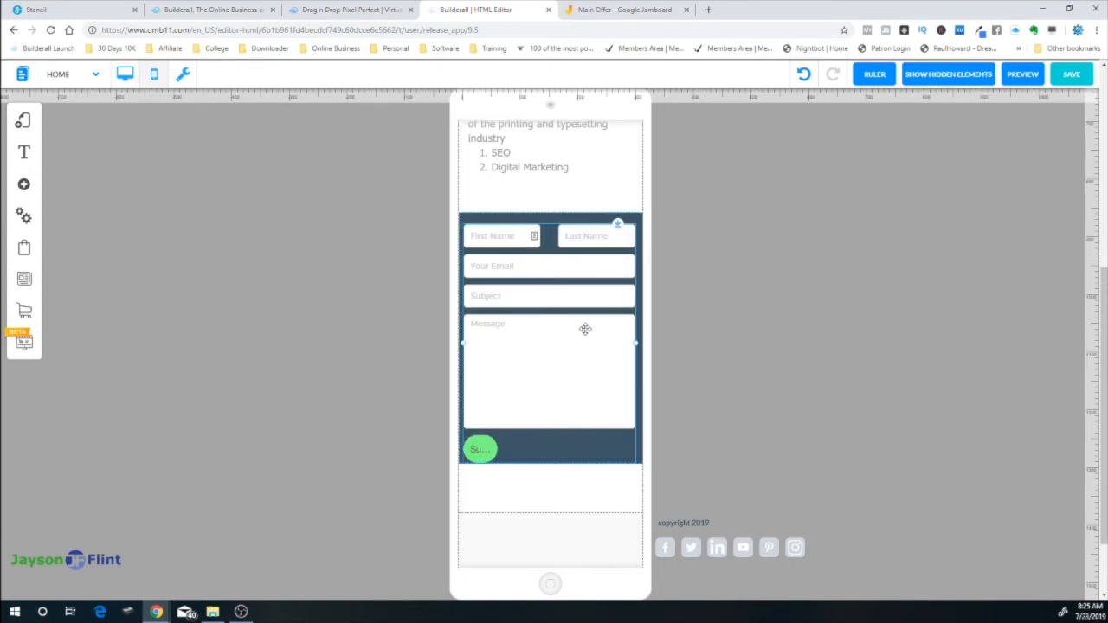
left_click(585, 329)
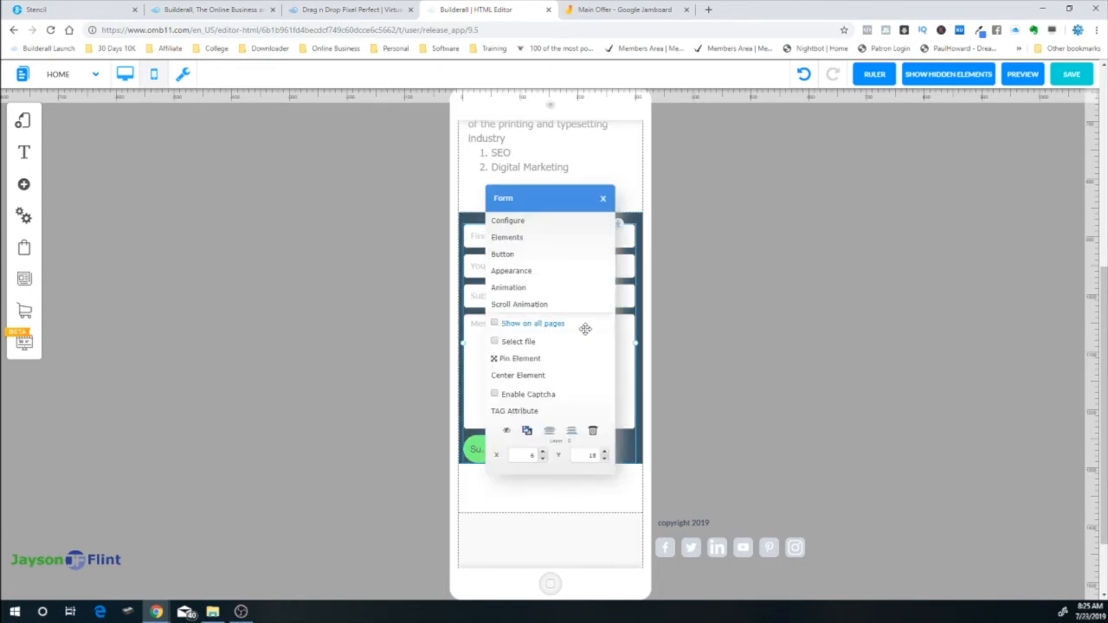
left_click(540, 224)
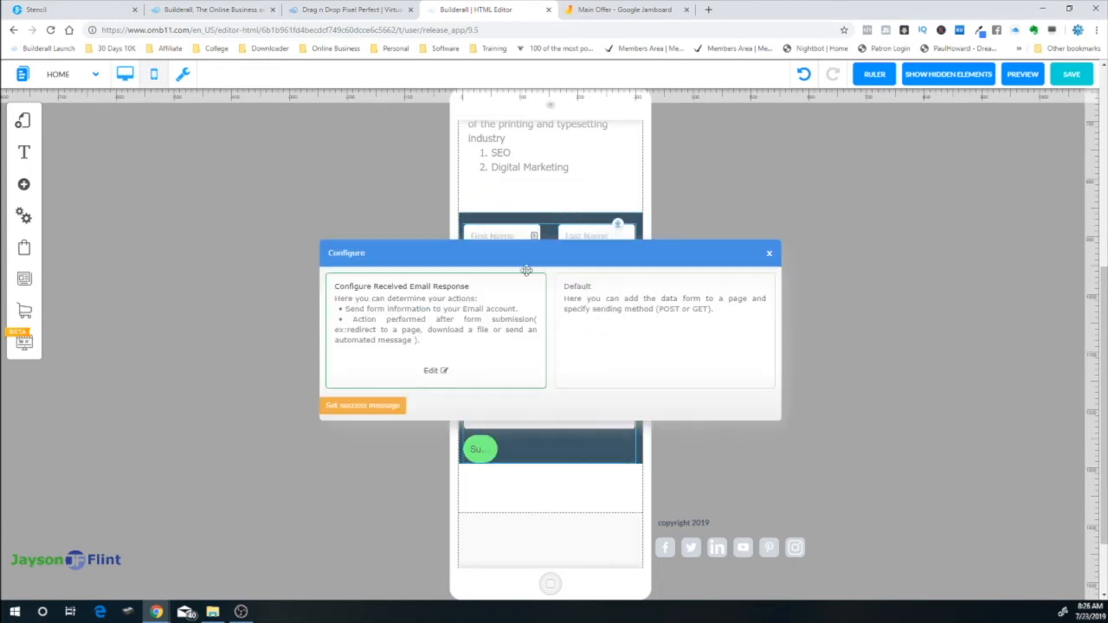
left_click(772, 251)
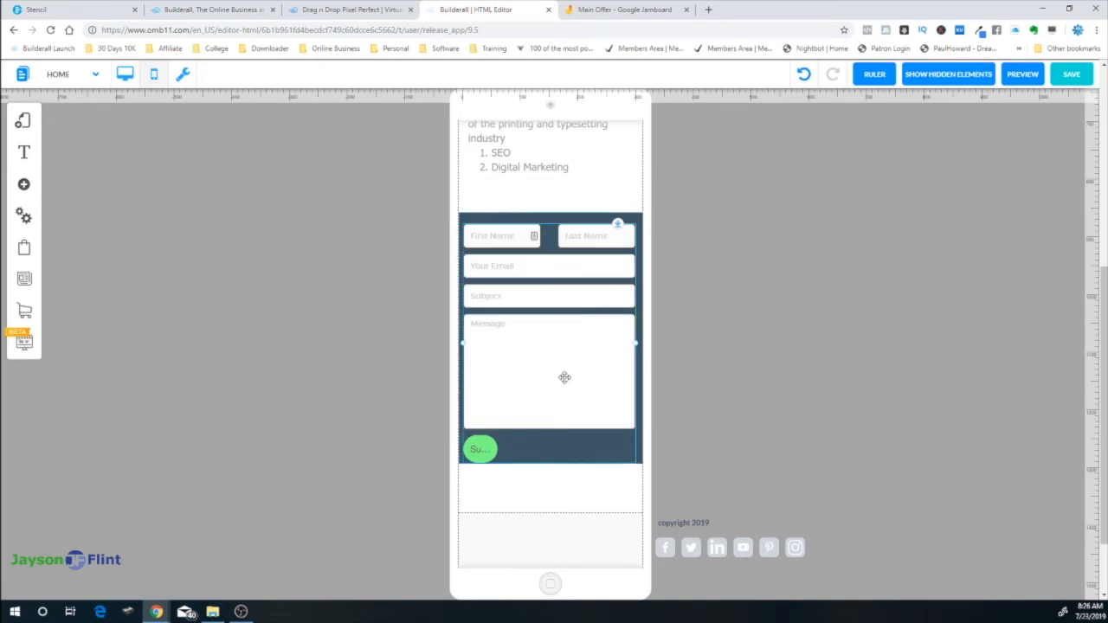
left_click(526, 447)
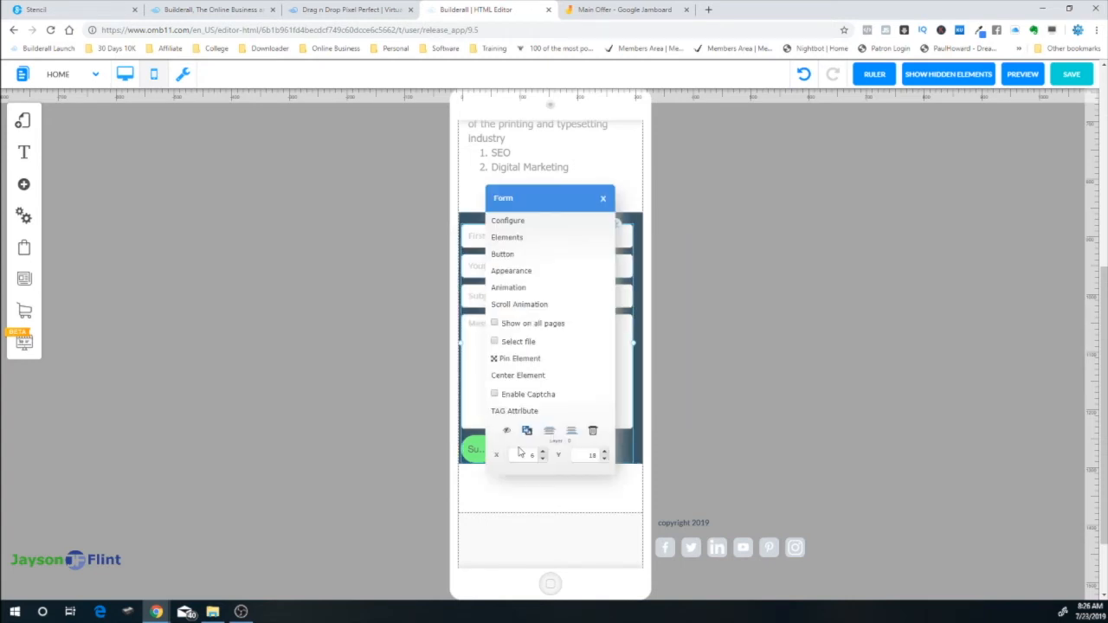
left_click(517, 257)
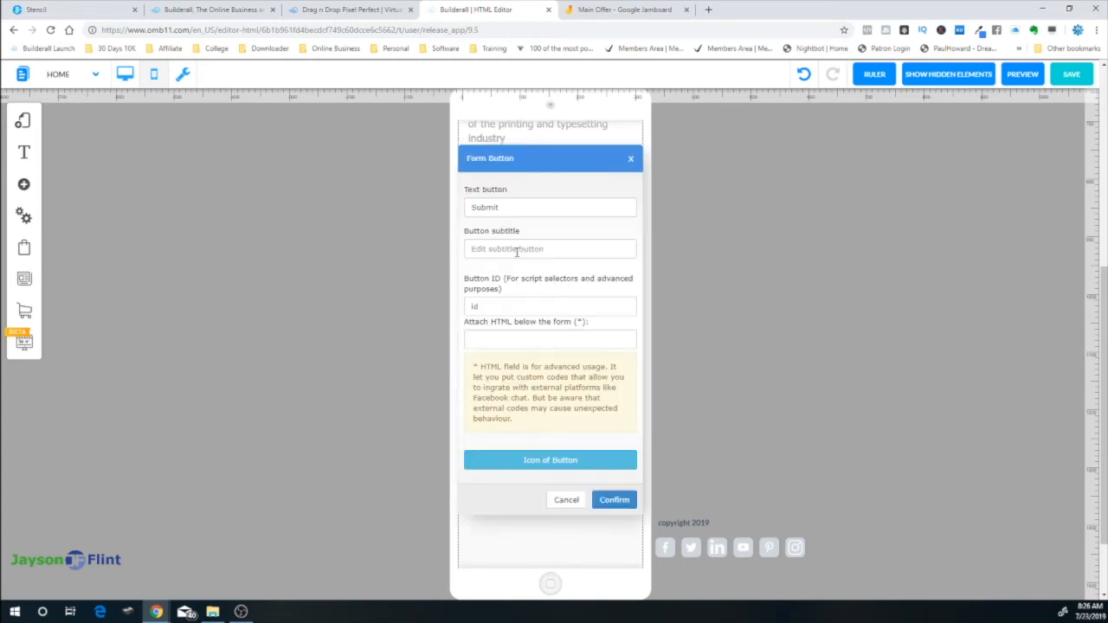
left_click(565, 500)
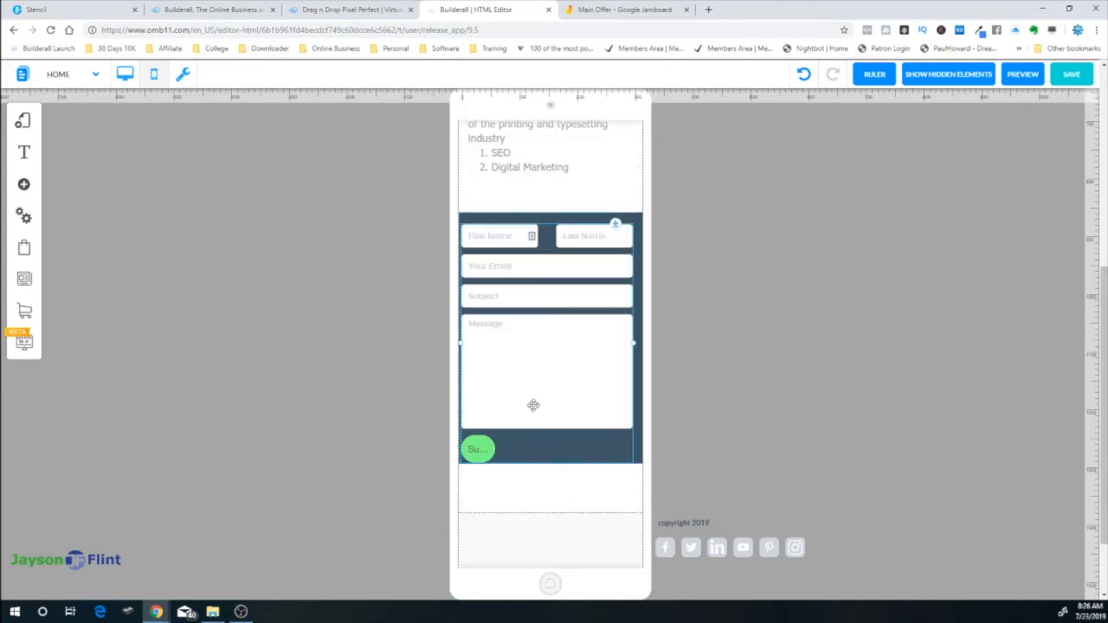
left_click(530, 361)
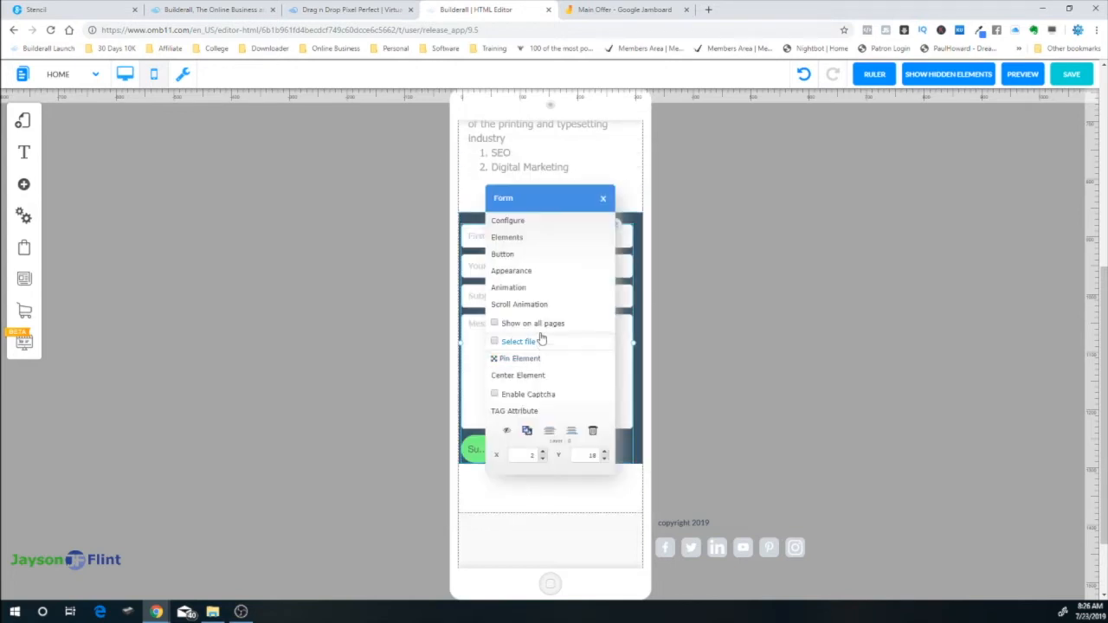
left_click(531, 272)
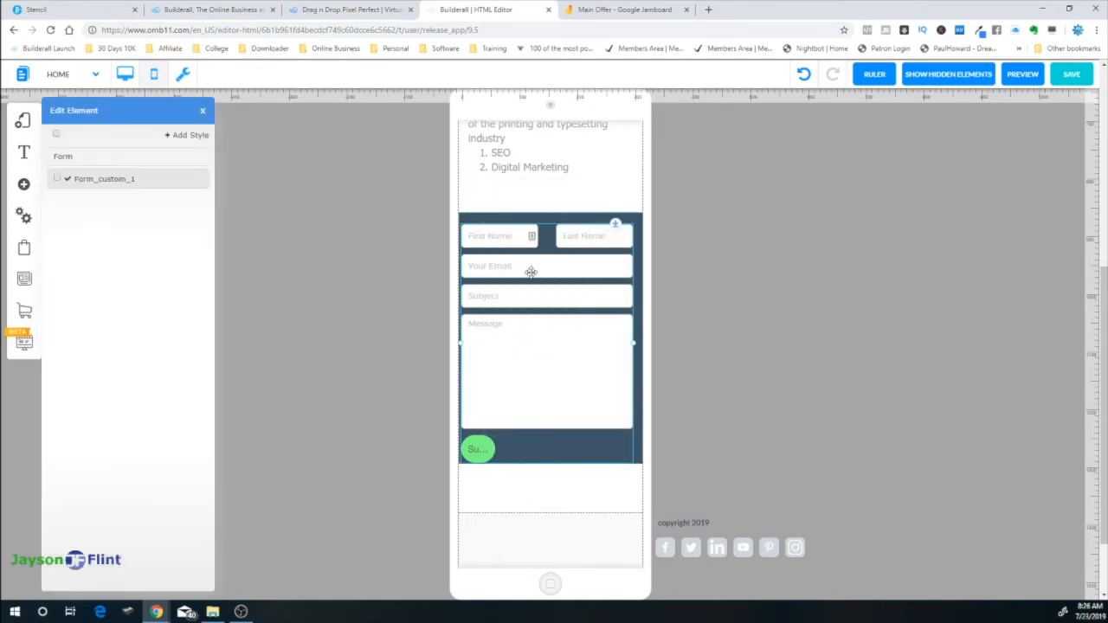
left_click(546, 353)
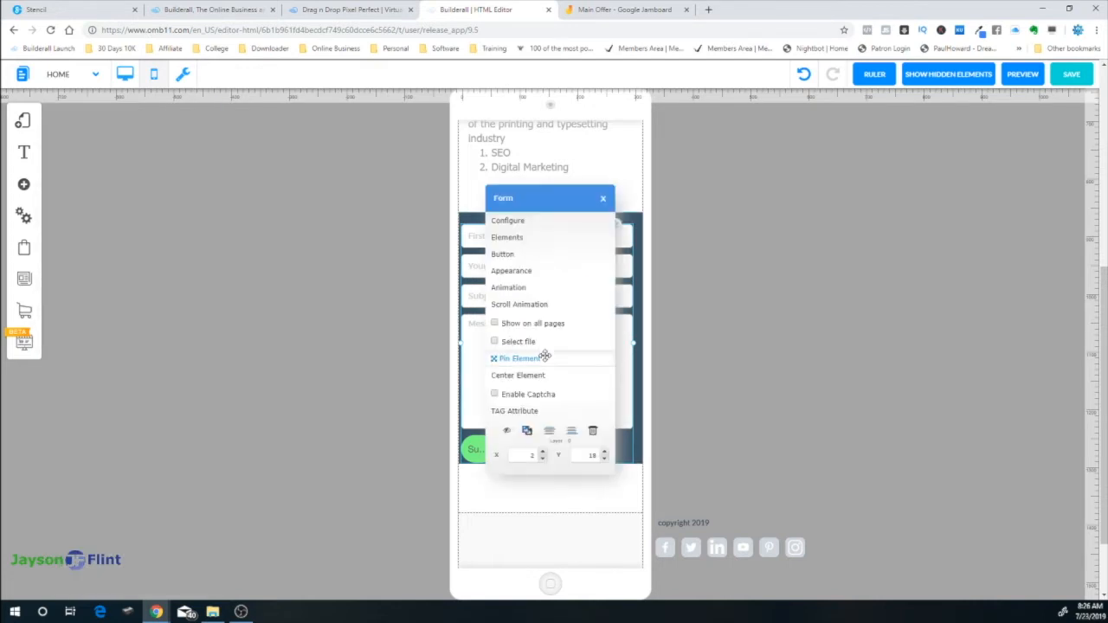
left_click(536, 239)
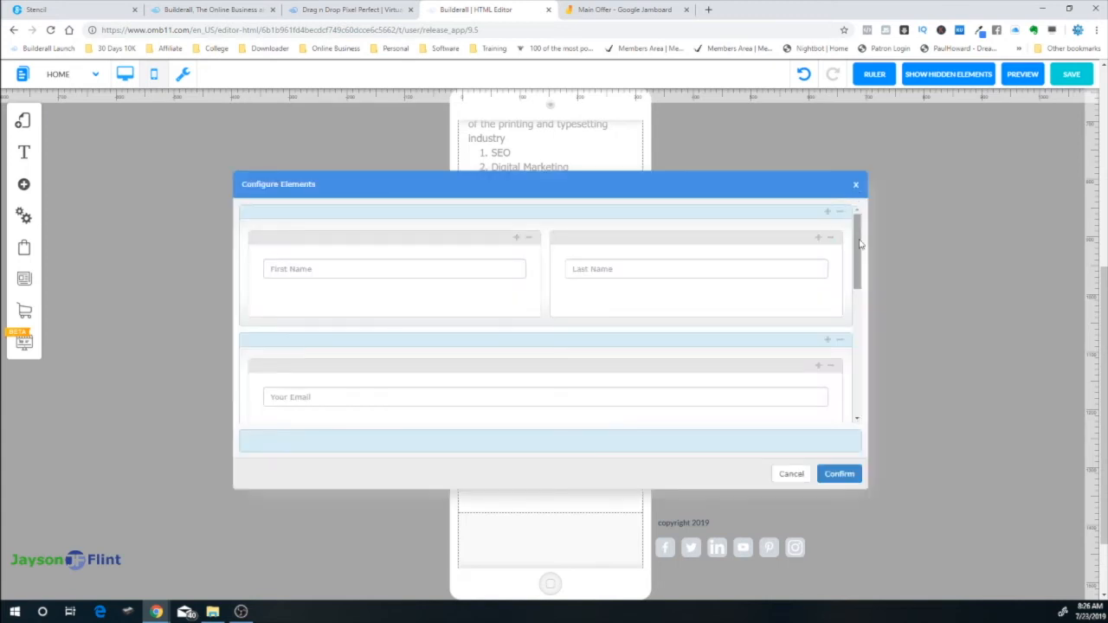
left_click(858, 413)
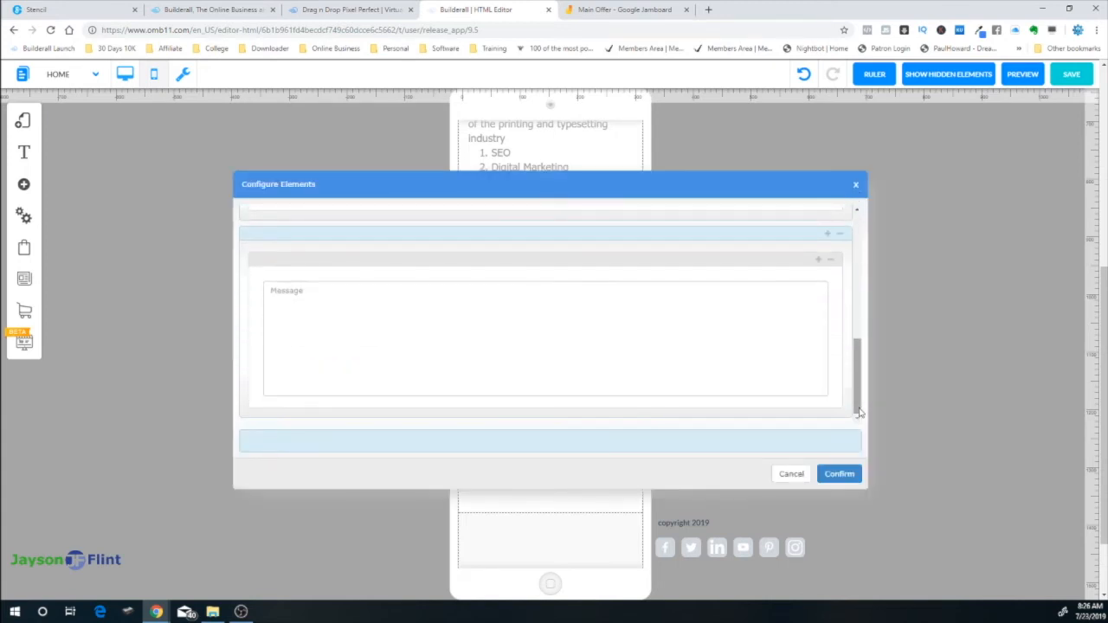
left_click(791, 474)
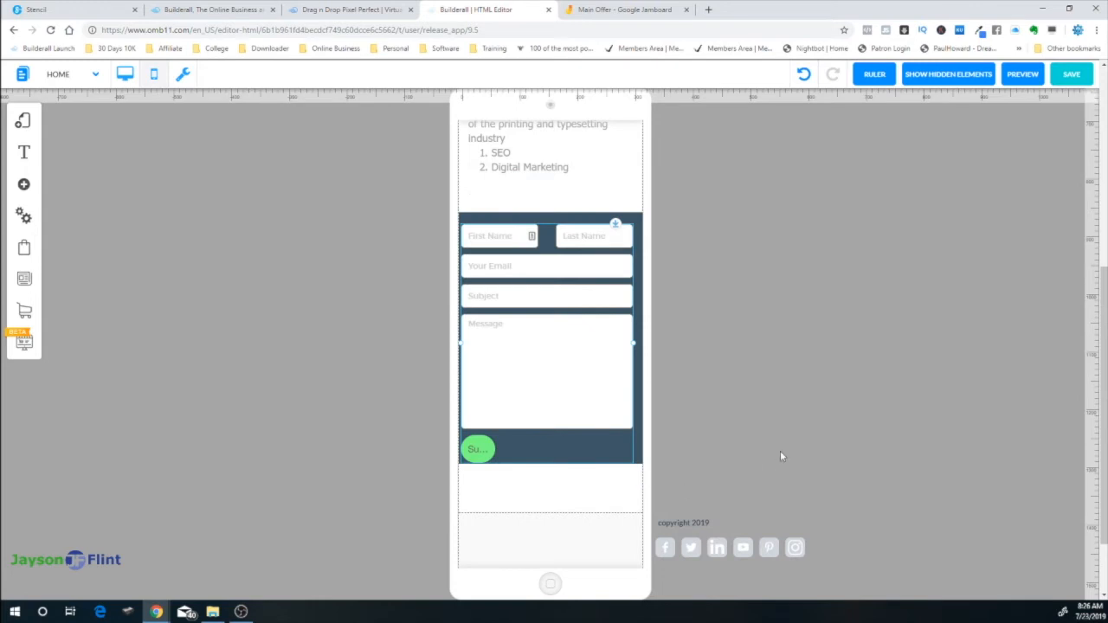
scroll(776, 455, "down", 1)
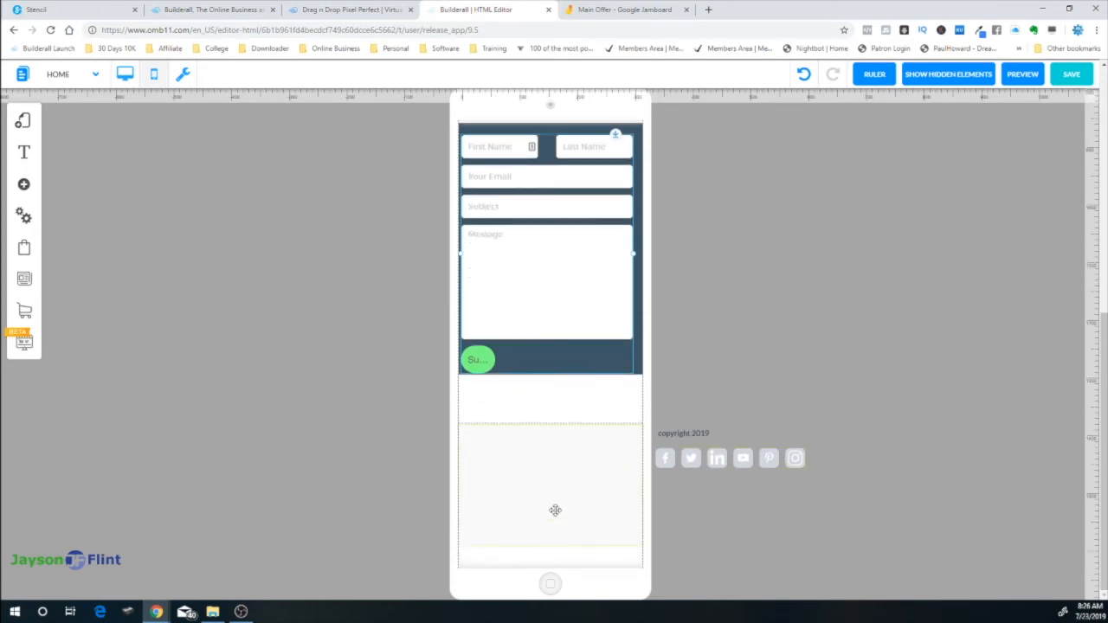
Move the 'copyright 2019' text into the mobile footer, narrow it, and centre it
scroll(554, 524, "up", 1)
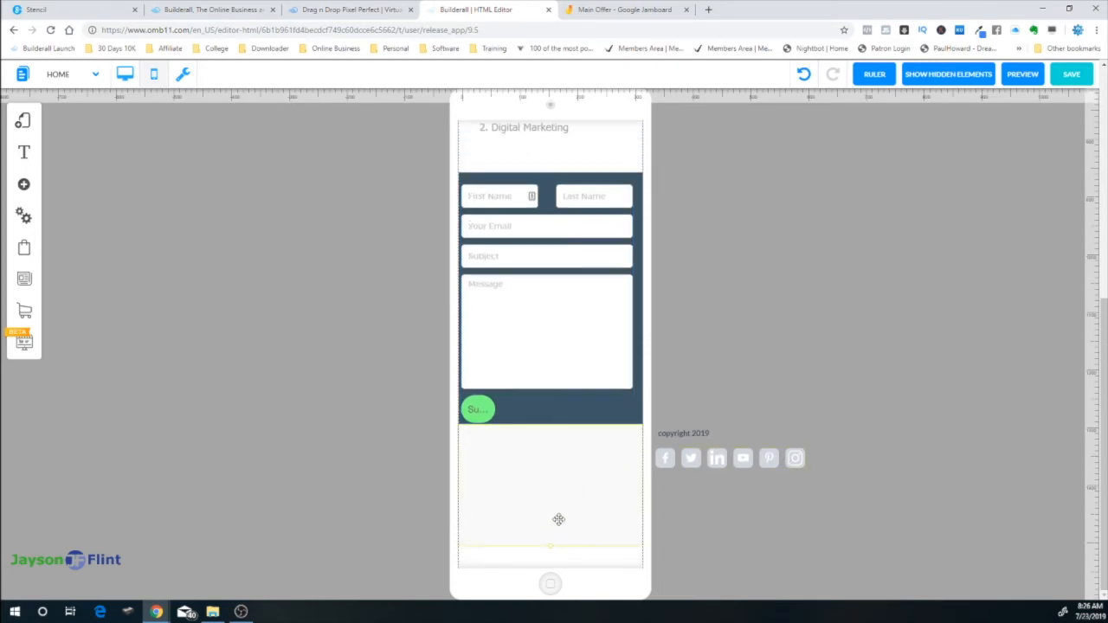
left_click_drag(691, 438, 493, 454)
left_click_drag(609, 451, 559, 465)
right_click(558, 465)
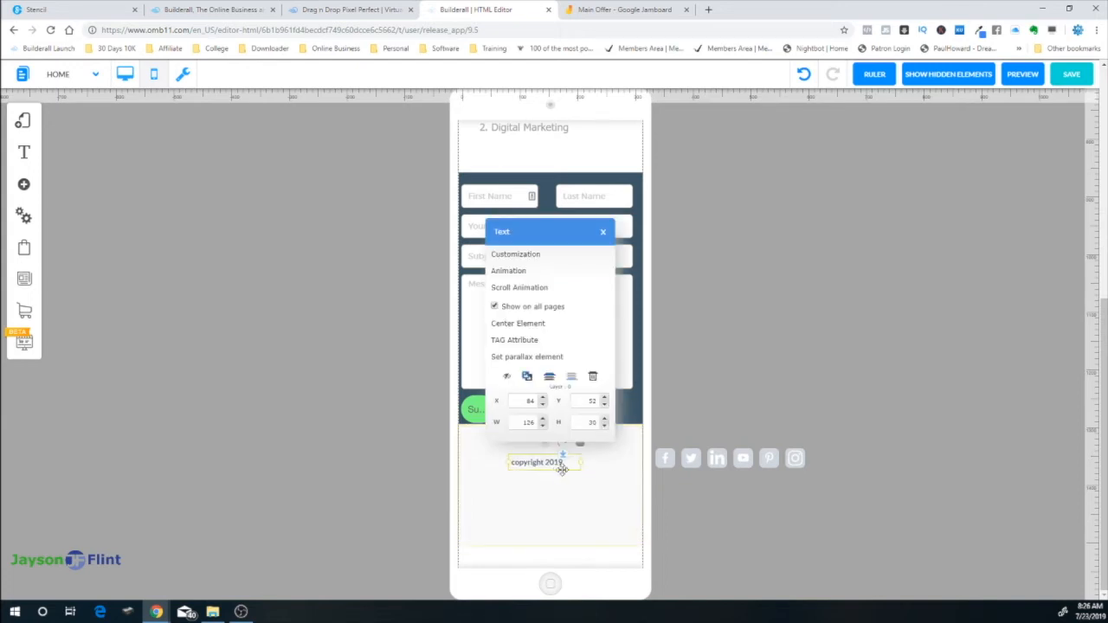
left_click(541, 323)
Move the social icons below the copyright line and centre them
left_click_drag(731, 457, 545, 498)
right_click(544, 498)
left_click(527, 348)
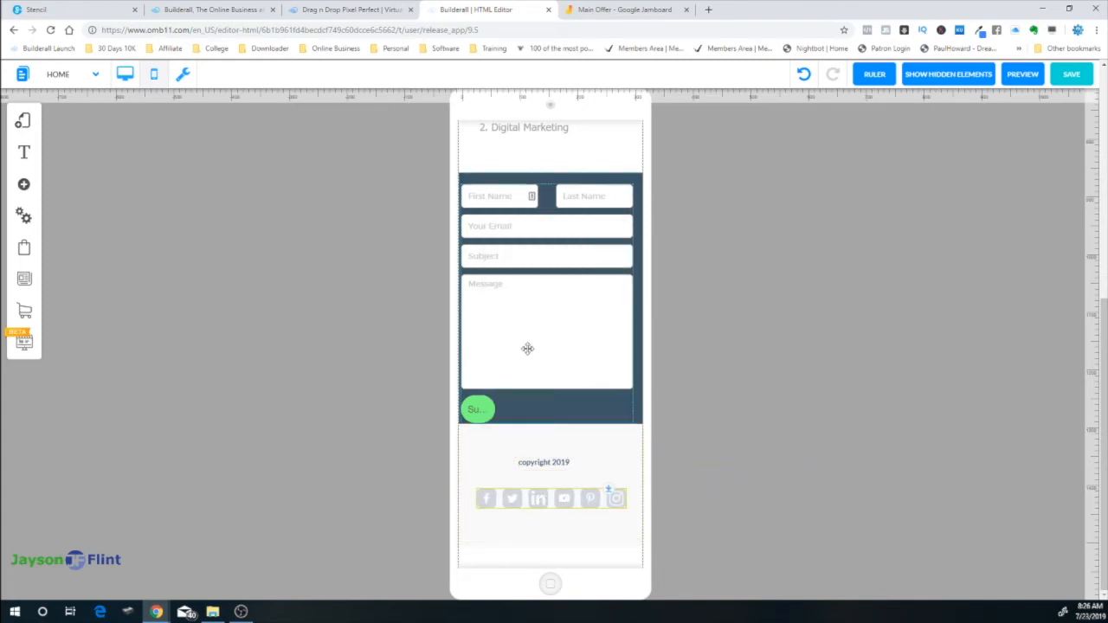
scroll(755, 365, "up", 10)
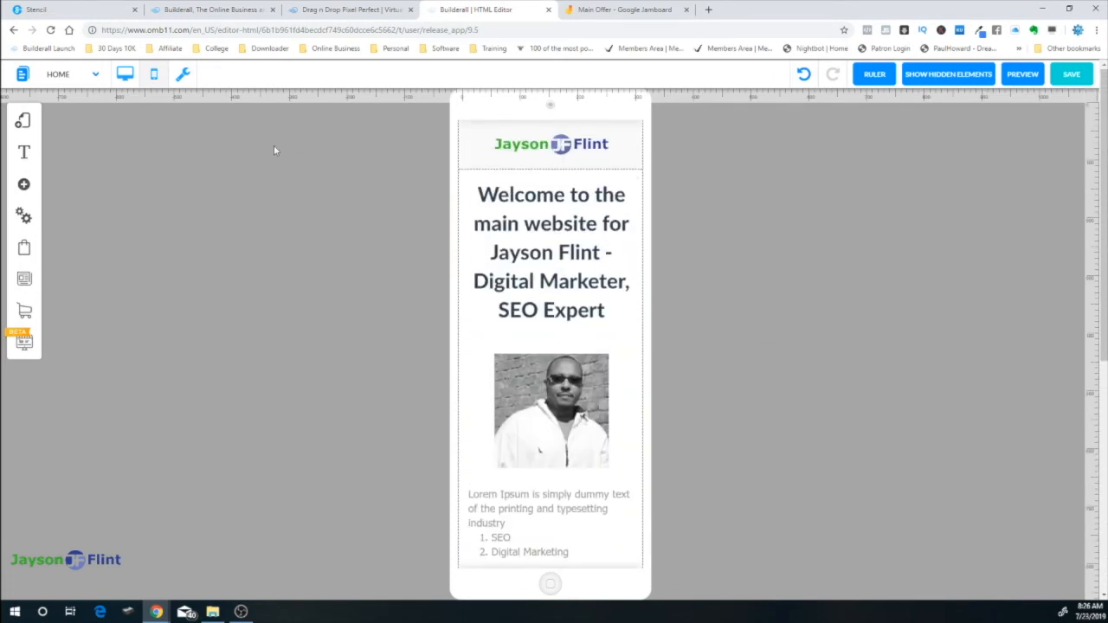
left_click(125, 76)
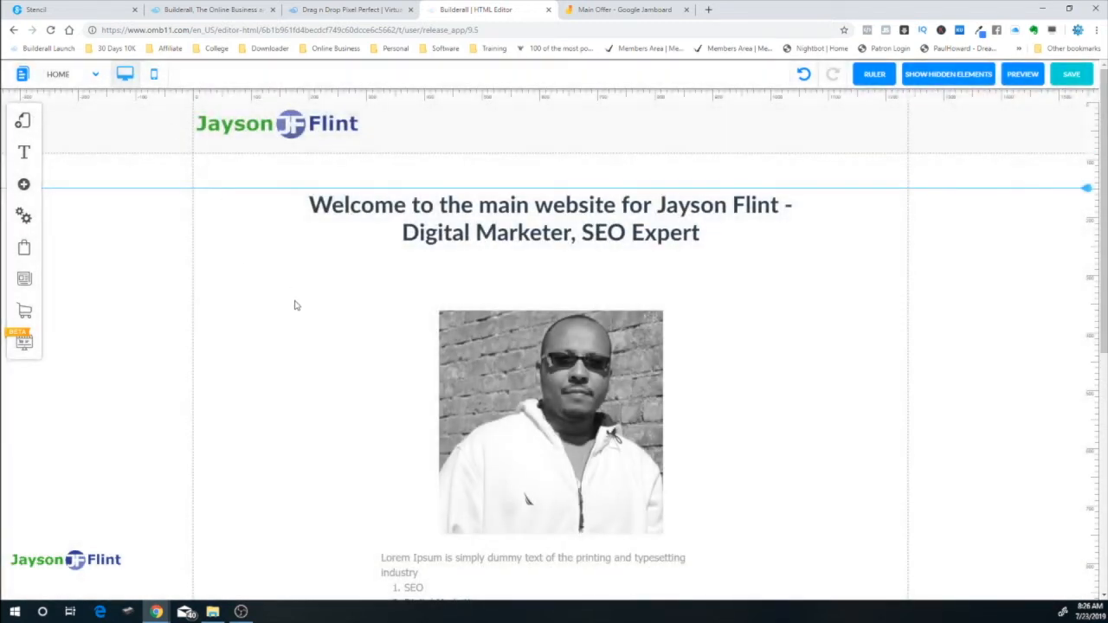
scroll(295, 308, "down", 1)
scroll(294, 309, "down", 3)
scroll(567, 272, "up", 6)
scroll(733, 401, "down", 5)
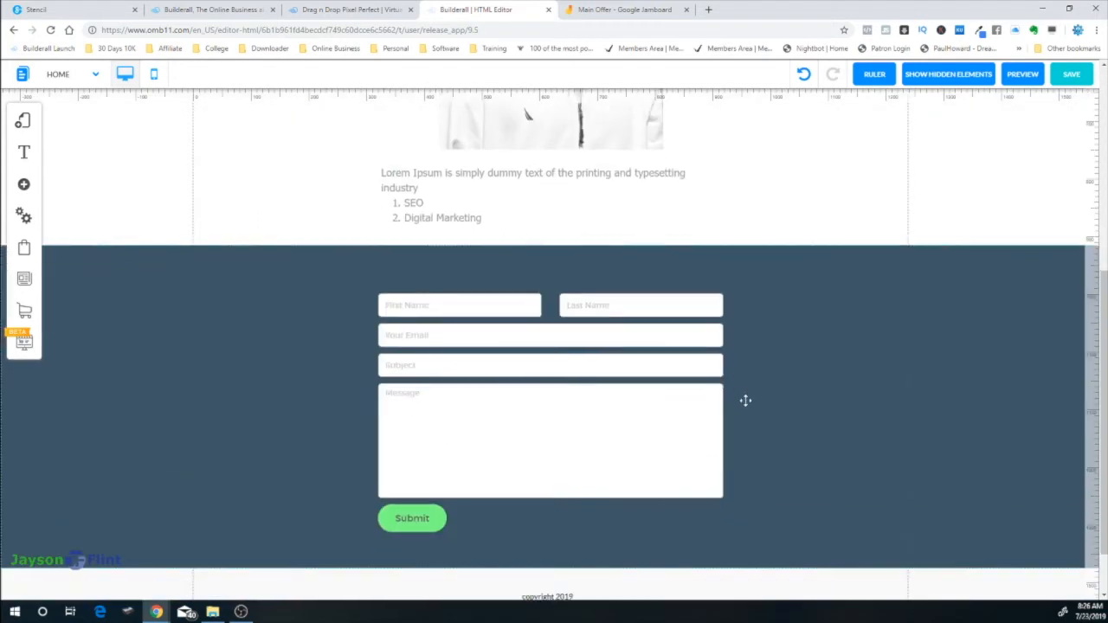
scroll(756, 414, "down", 1)
scroll(777, 433, "up", 6)
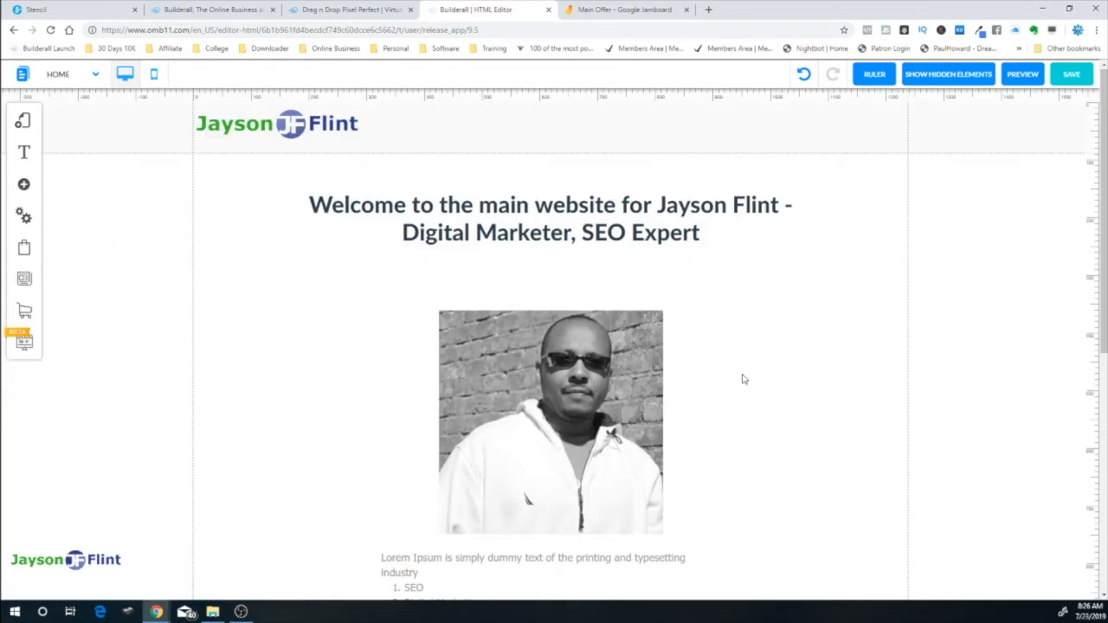
left_click(154, 74)
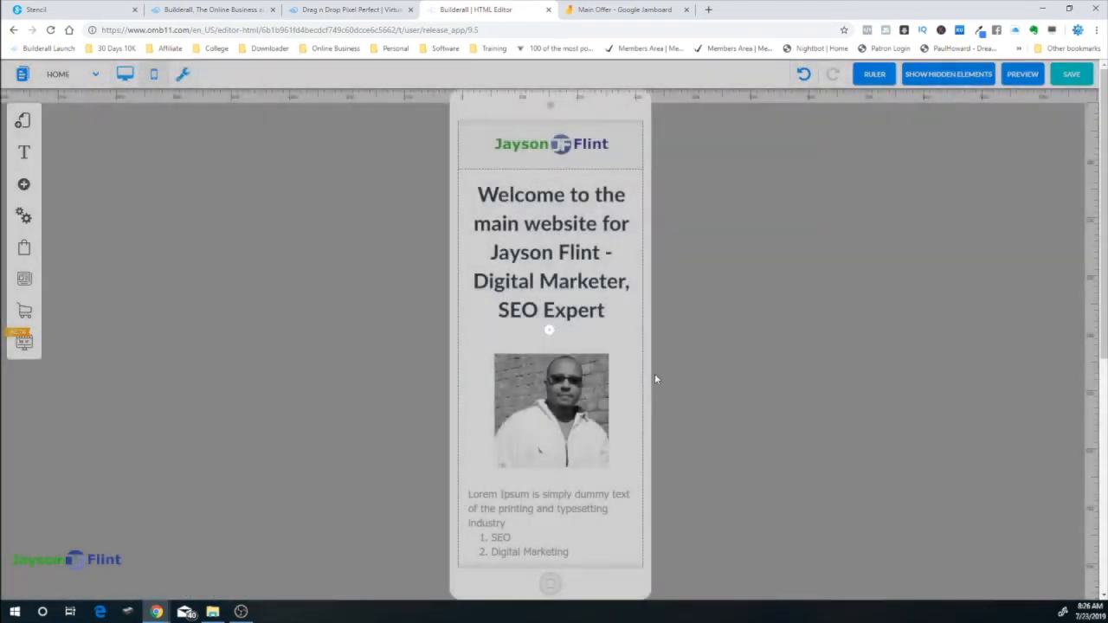
scroll(731, 404, "down", 5)
scroll(731, 404, "up", 6)
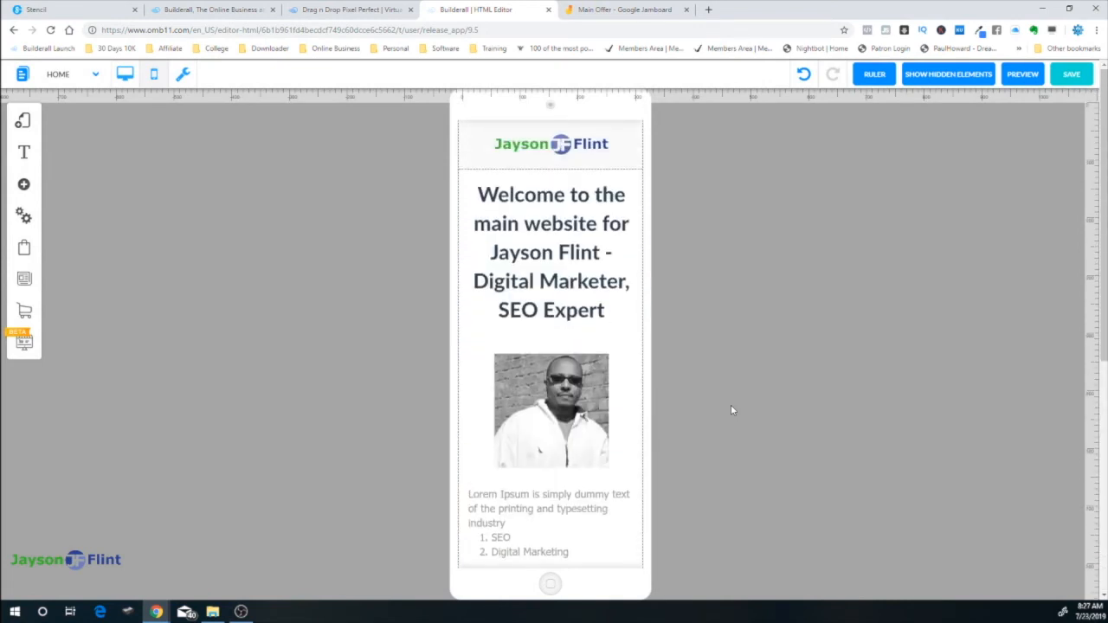
Save the mobile layout changes, then switch to the Drag n Drop Pixel Perfect templates tab
left_click(1070, 74)
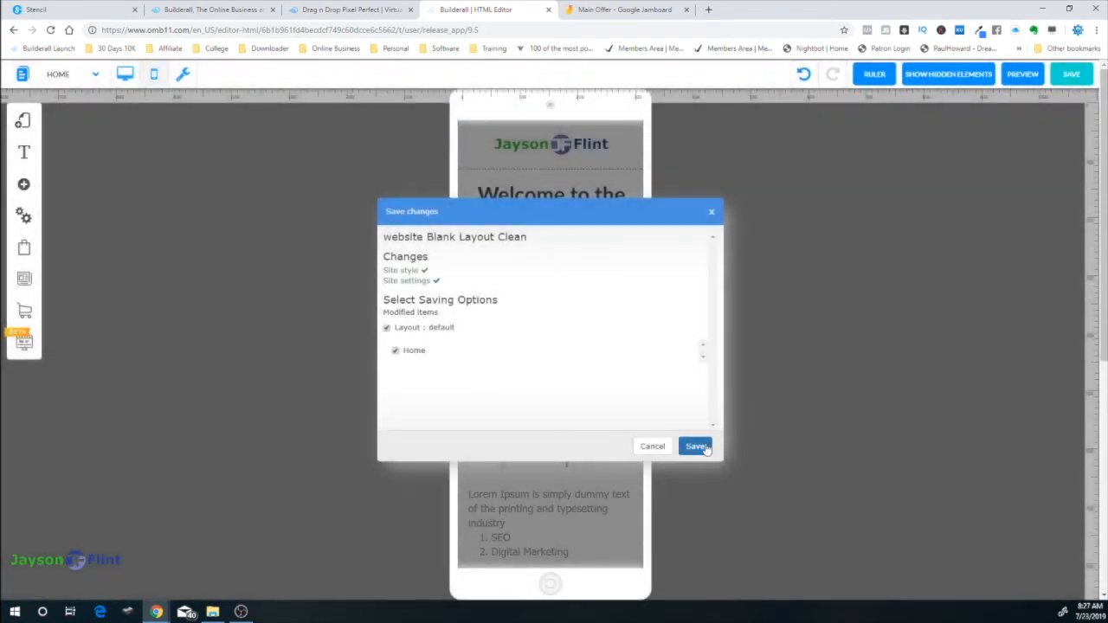
left_click(695, 445)
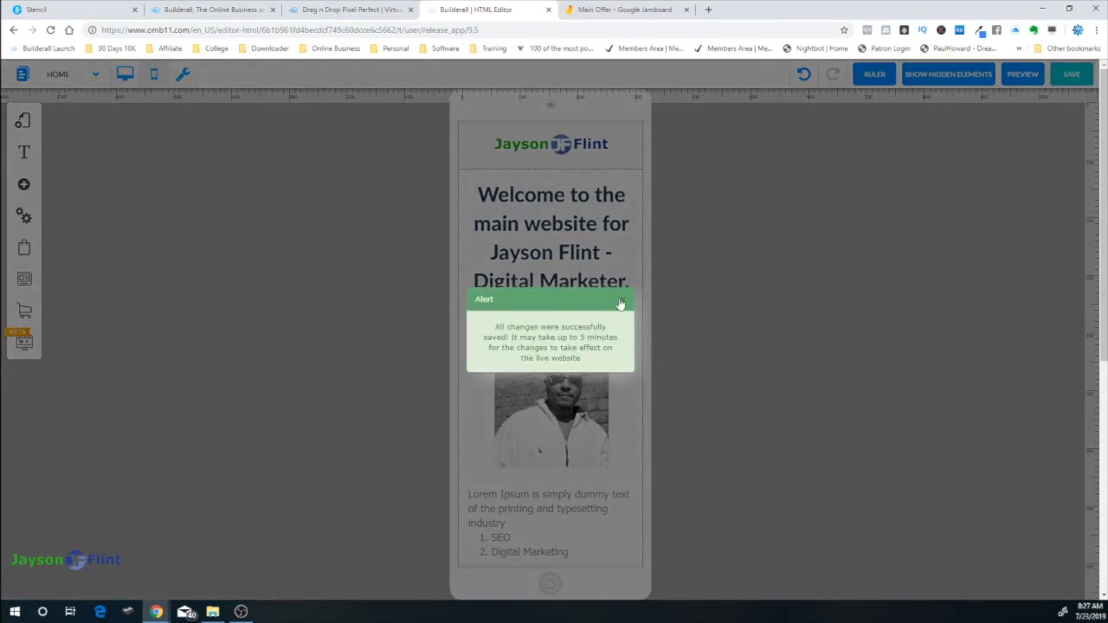
left_click(626, 300)
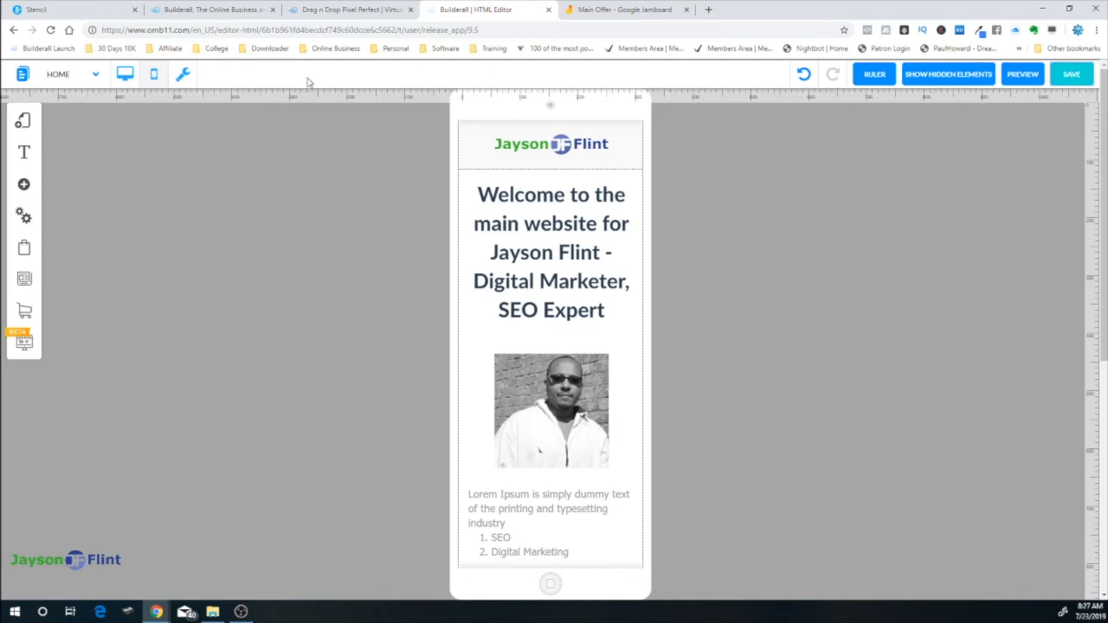
left_click(368, 10)
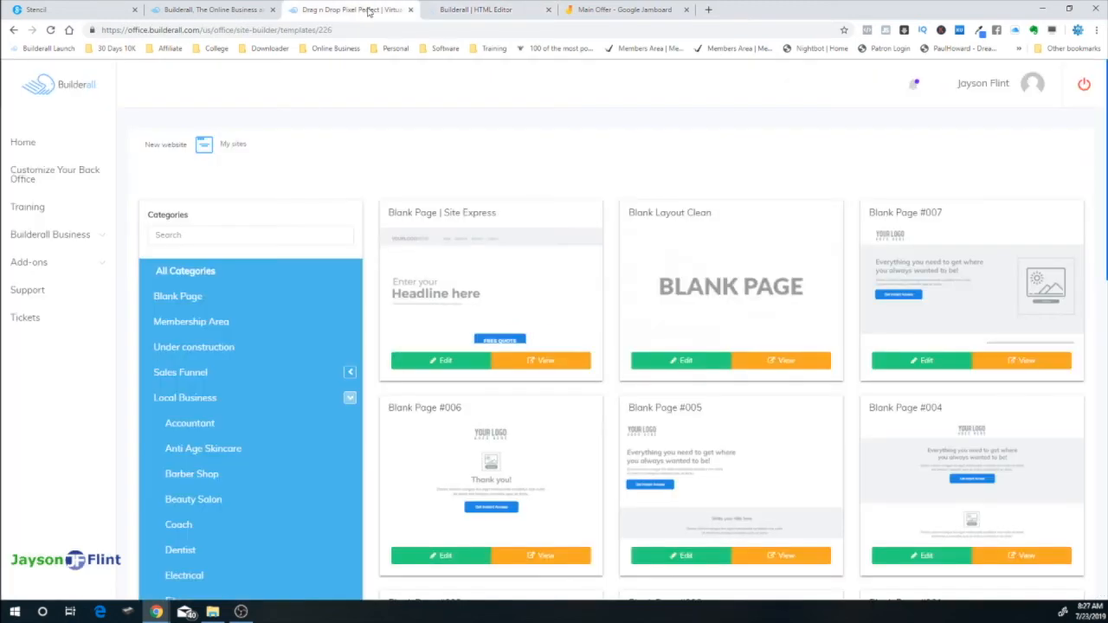
Return to the HTML Editor tab and show the page in desktop, then mobile layout
left_click(476, 12)
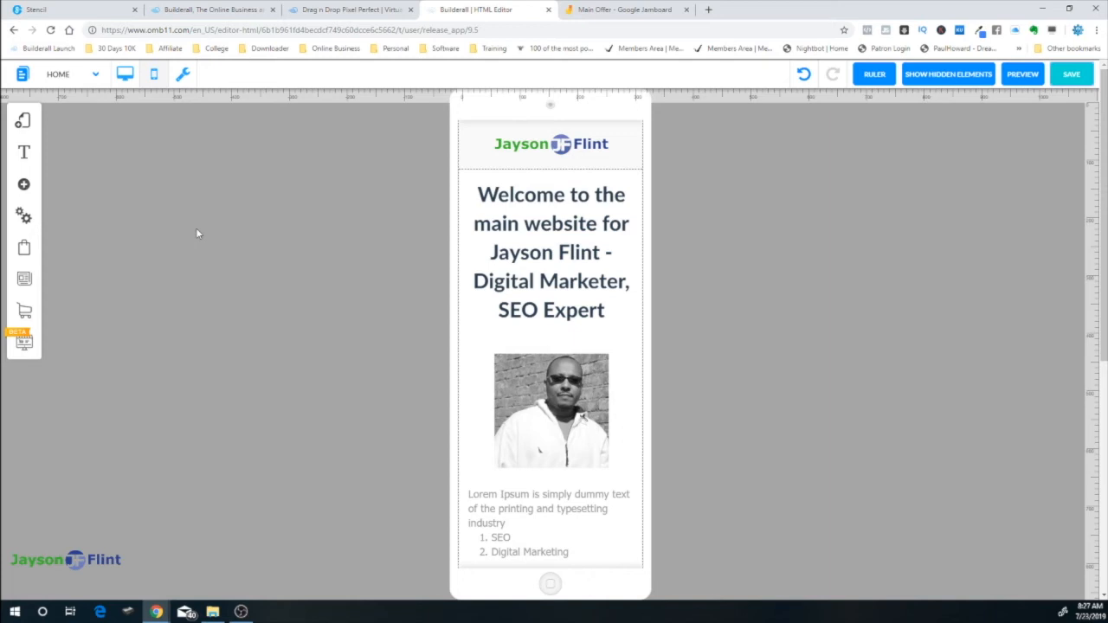
left_click(125, 73)
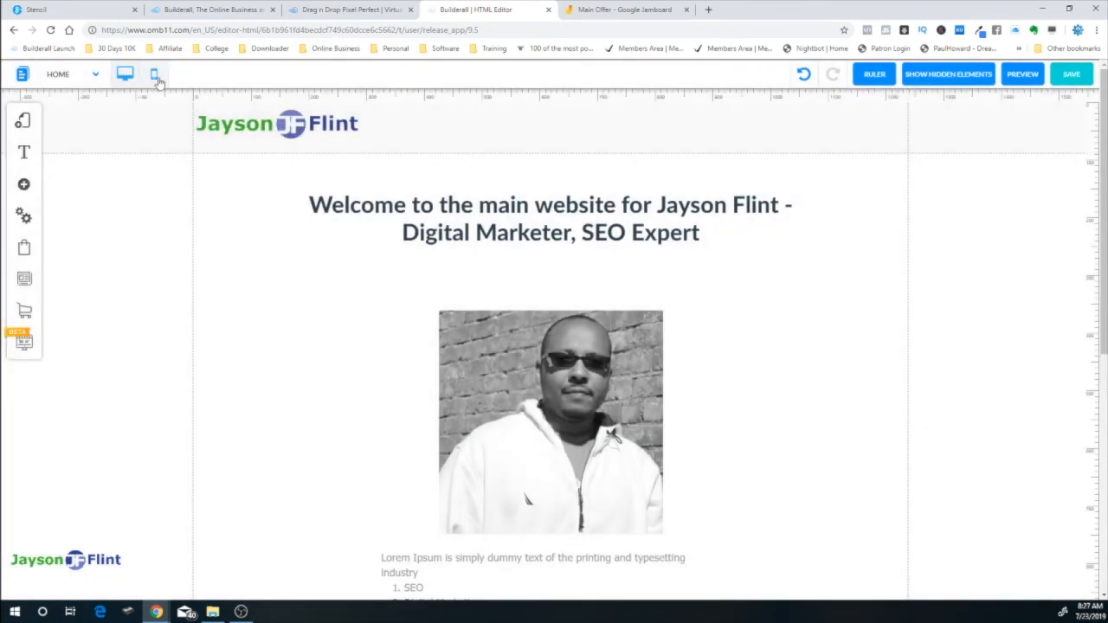
left_click(154, 74)
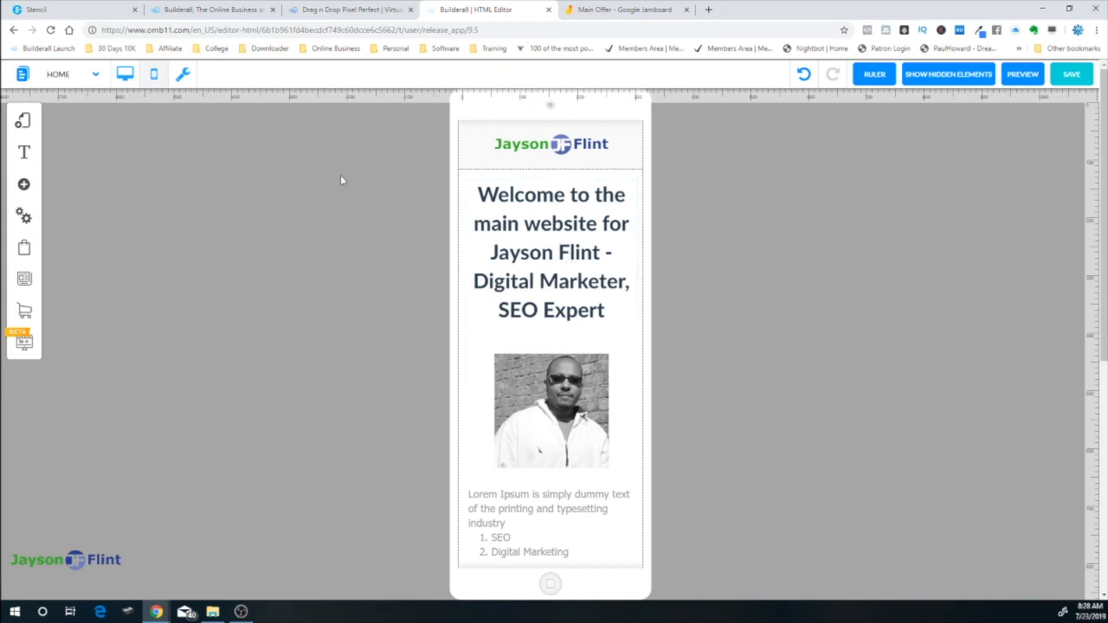
Leave the HTML Editor, check the Simple website, Image, Text and Contact Form notes, then return to Builderall
left_click(548, 12)
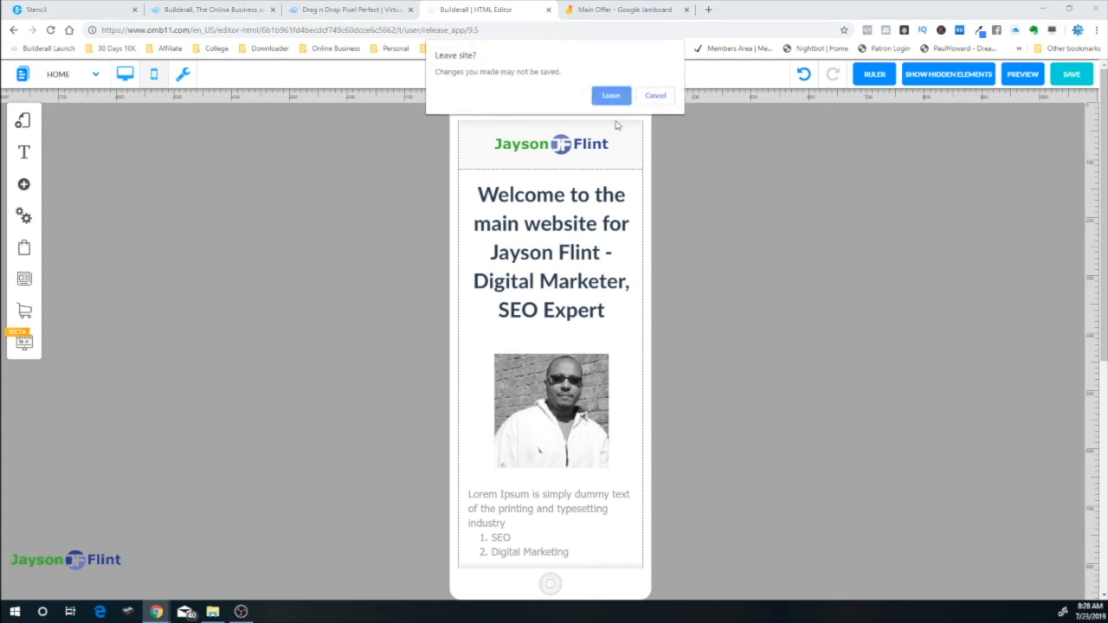
left_click(608, 95)
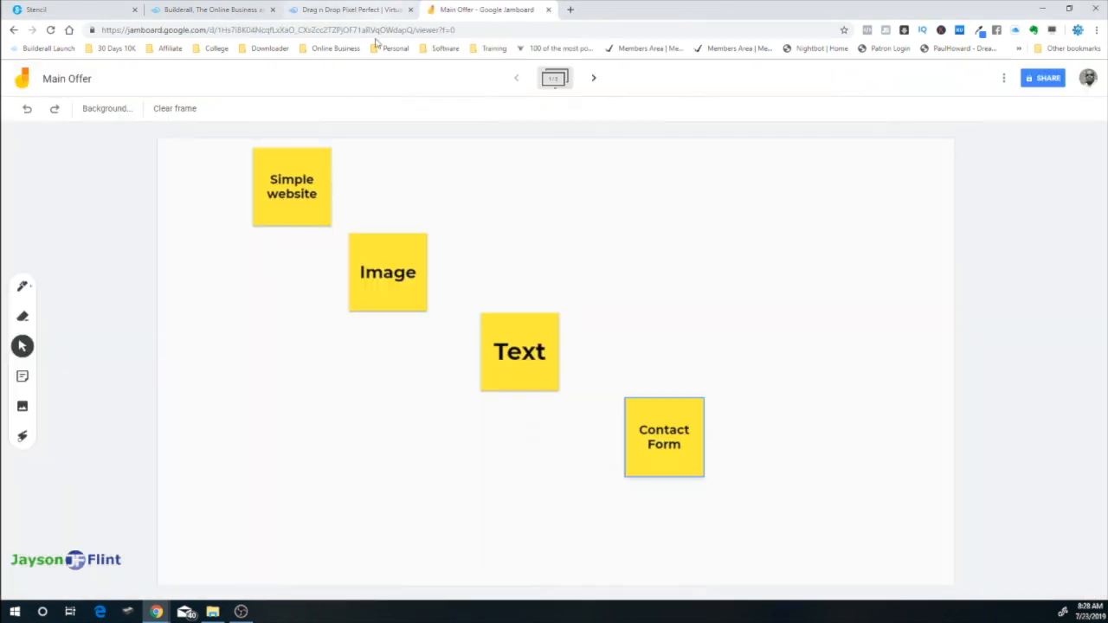
left_click(286, 180)
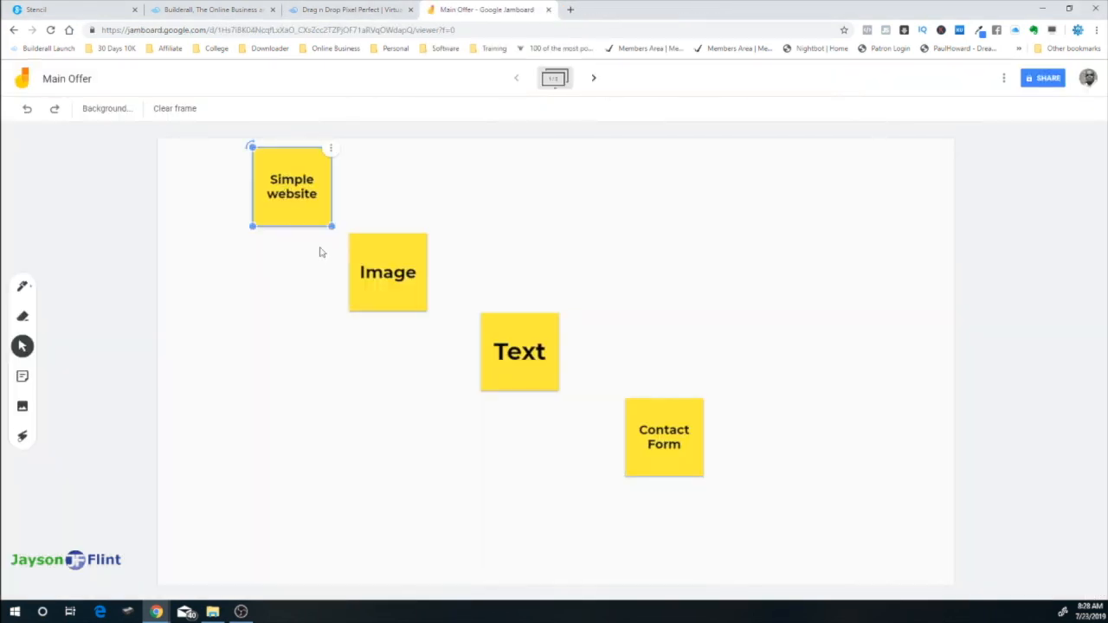
left_click(379, 270)
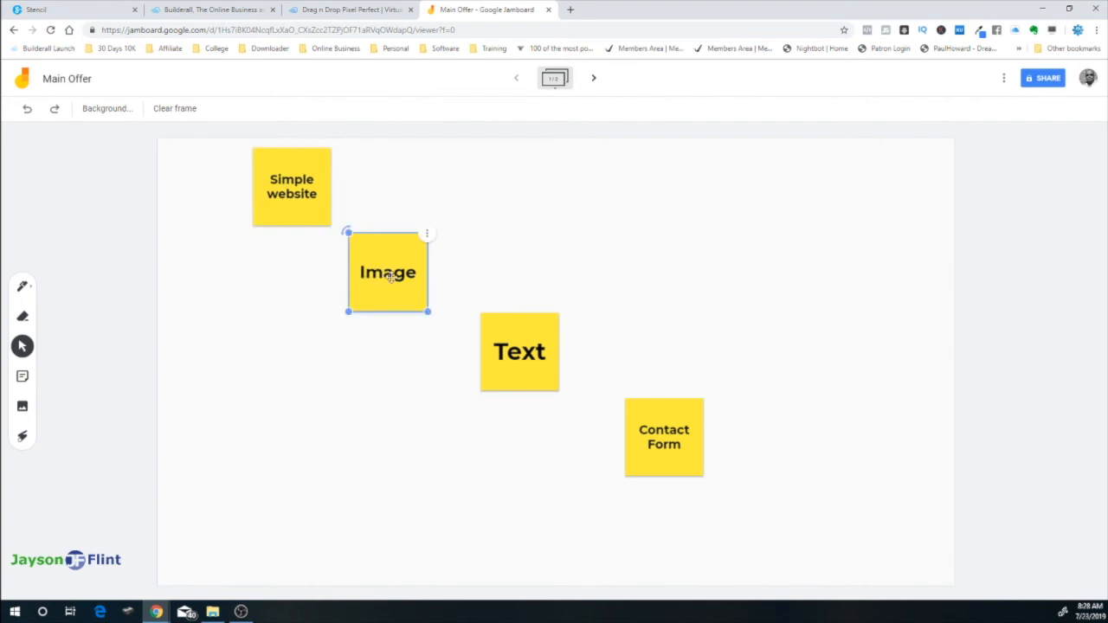
left_click(534, 362)
left_click(663, 440)
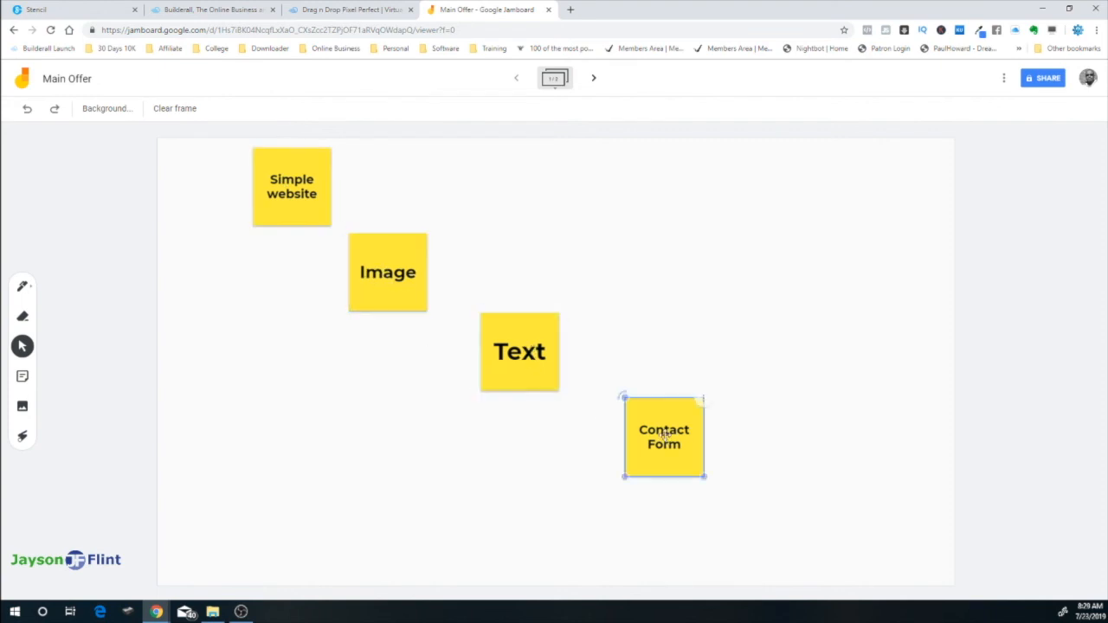
left_click(366, 12)
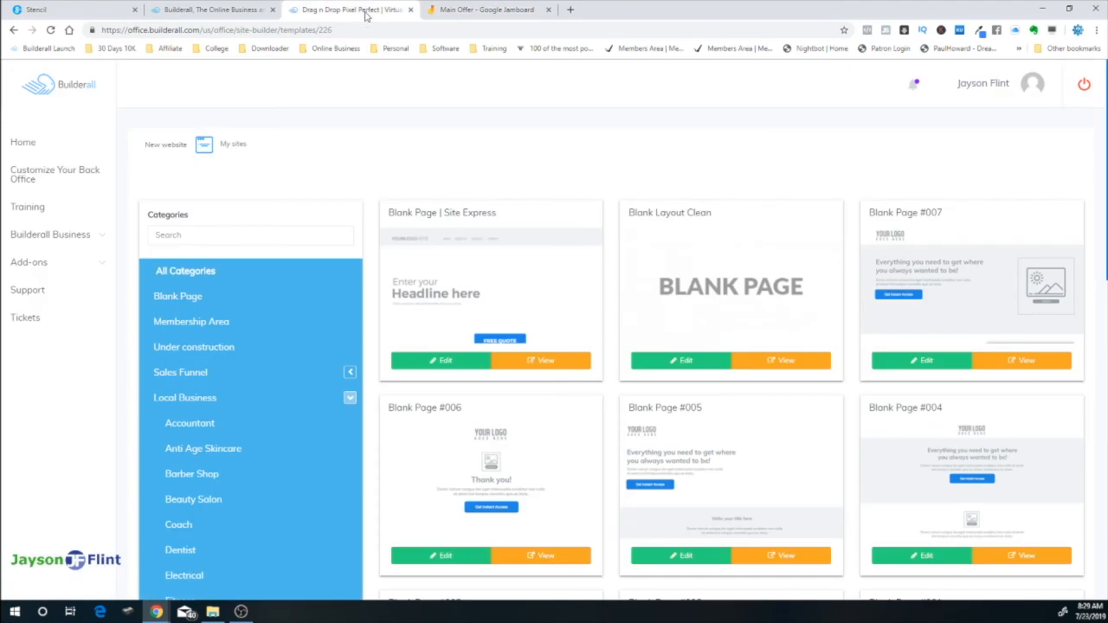
Publish jaysonhome from the My sites list and view its live home page in a new tab
left_click(232, 145)
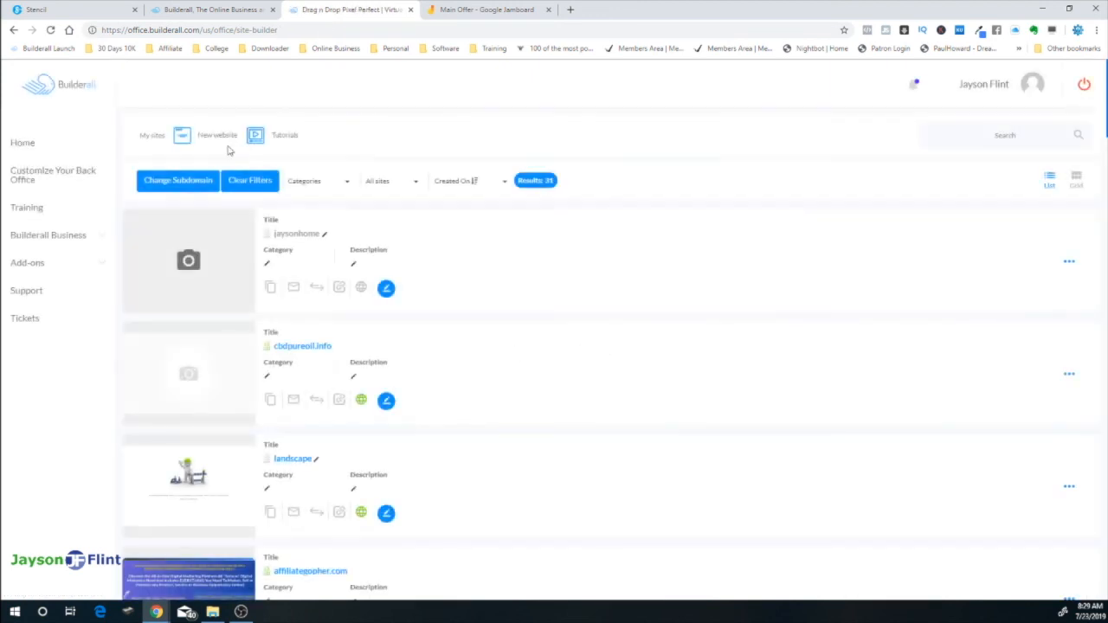
left_click(361, 293)
left_click(609, 95)
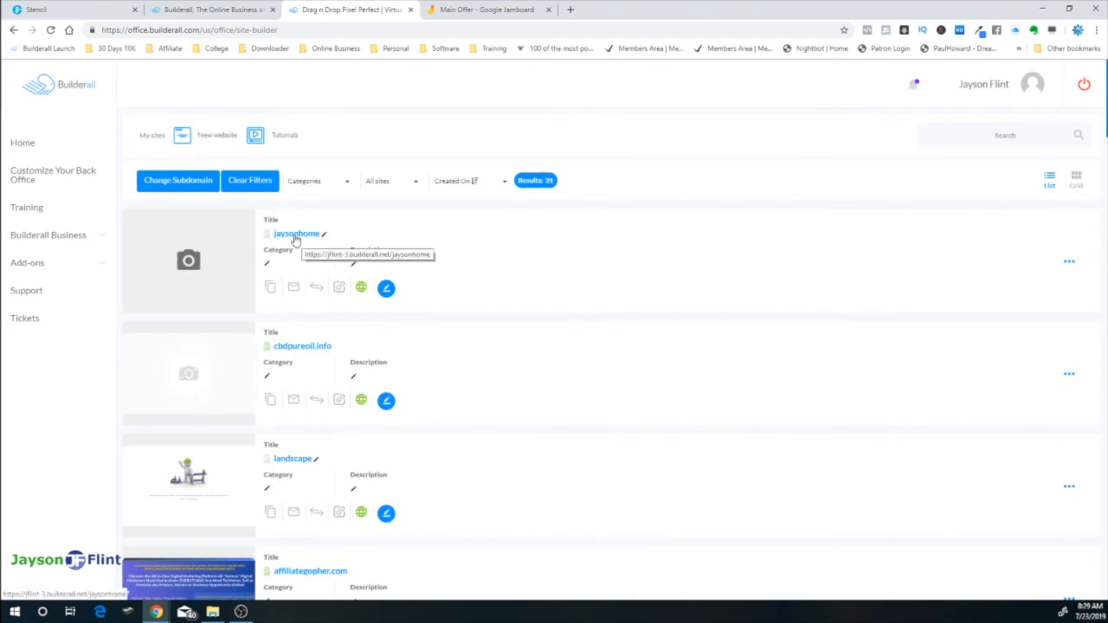
left_click(298, 234)
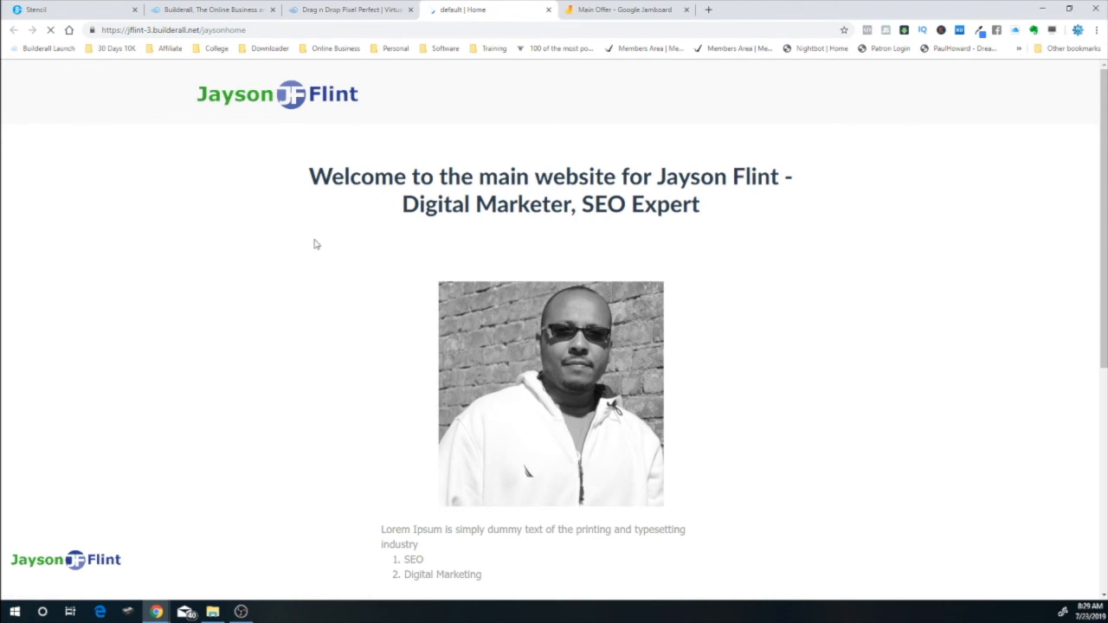
scroll(365, 350, "down", 7)
scroll(378, 411, "up", 7)
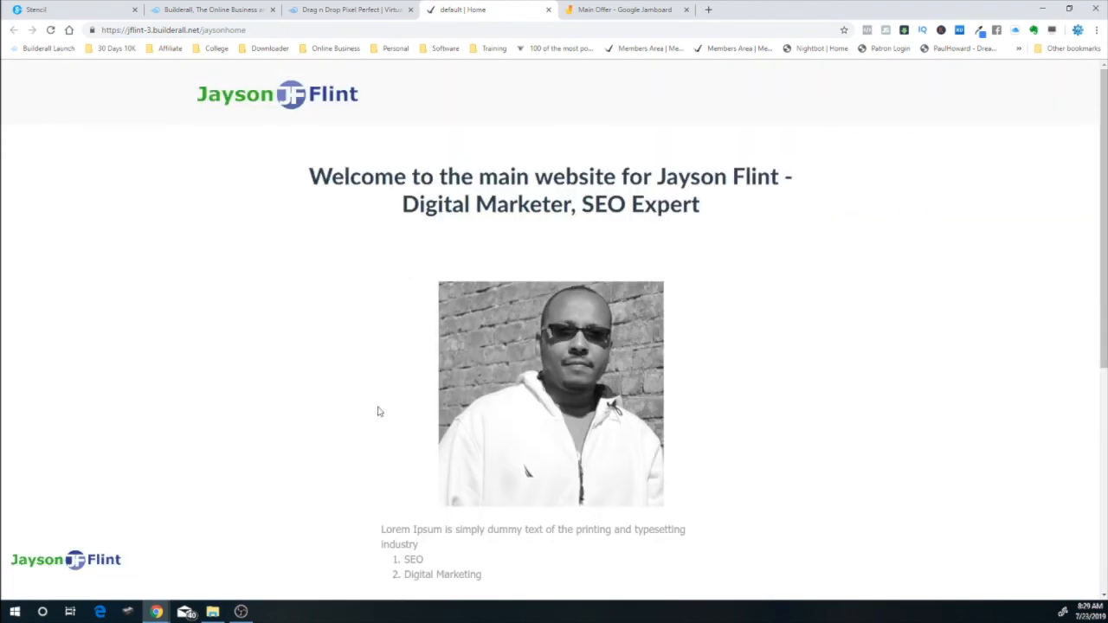